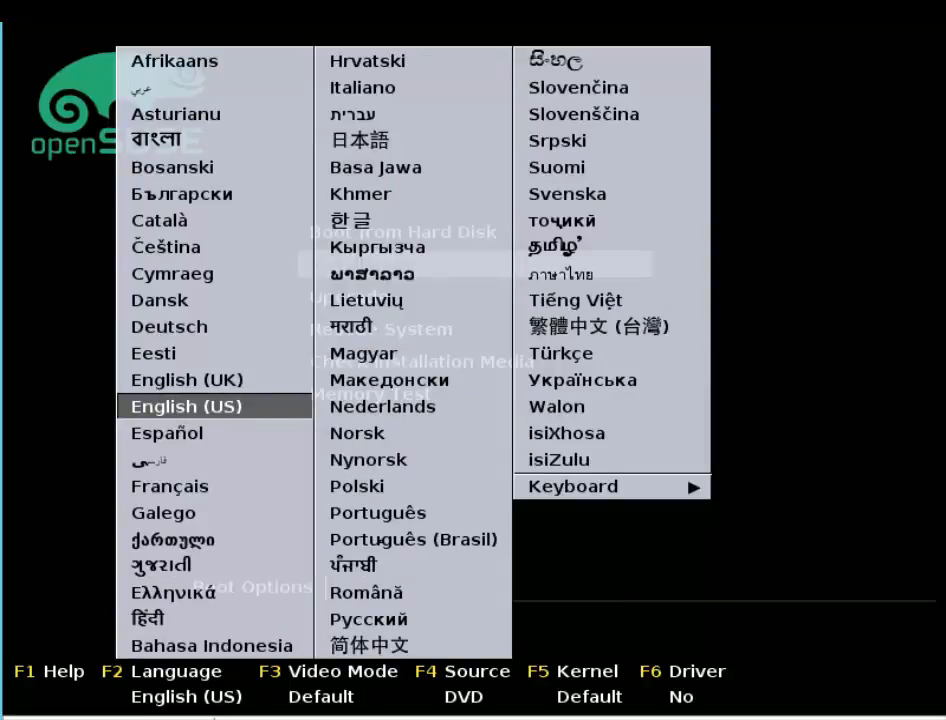
Step: Set the boot screen language to Português (Brasil)
key(Right)
key(Down)
key(Down)
key(Down)
key(Down)
key(Down)
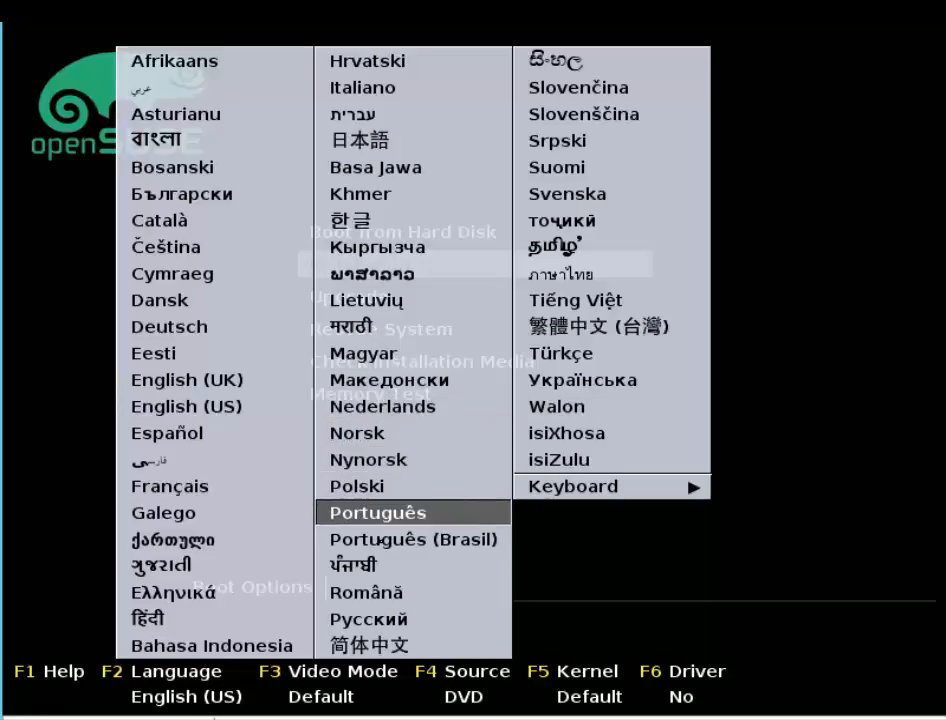
key(Return)
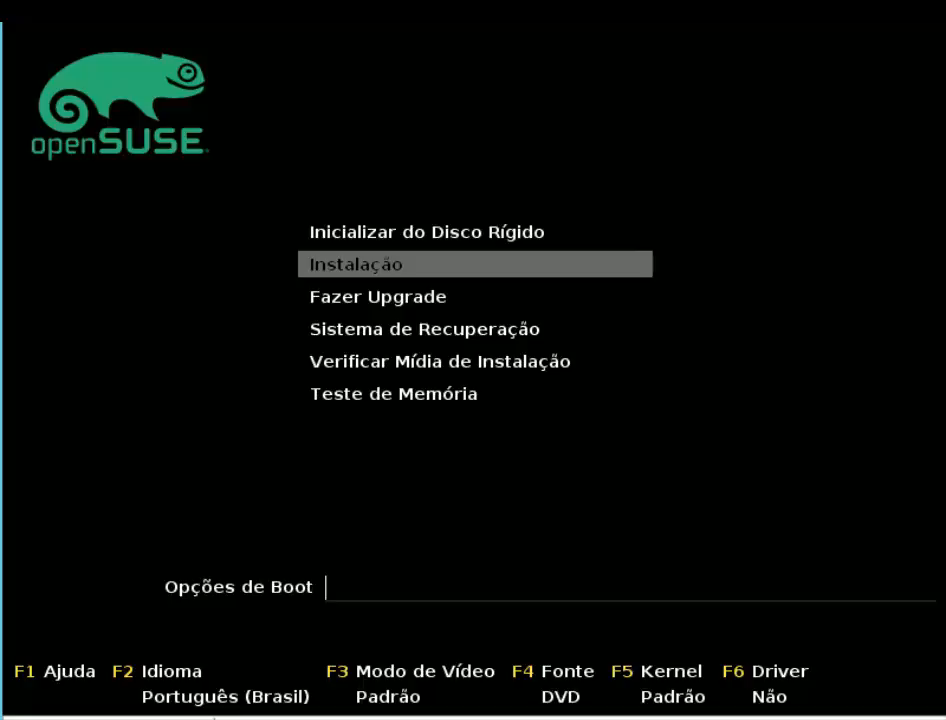
Step: Look over the boot choices and start the installation (Instalação)
key(Down)
key(Down)
key(Down)
key(Down)
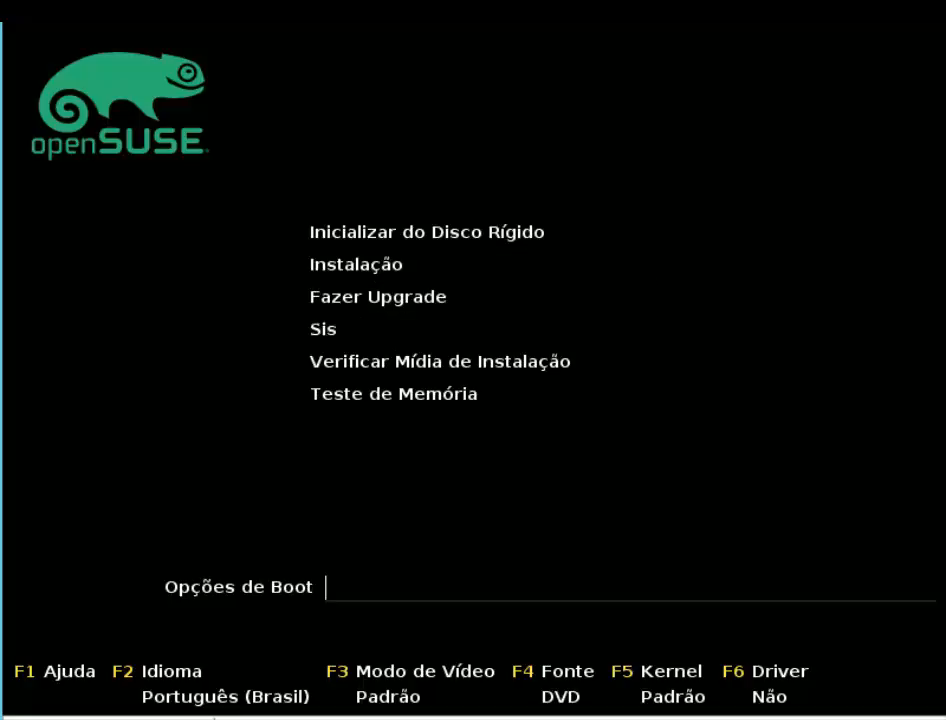
key(Up)
key(Up)
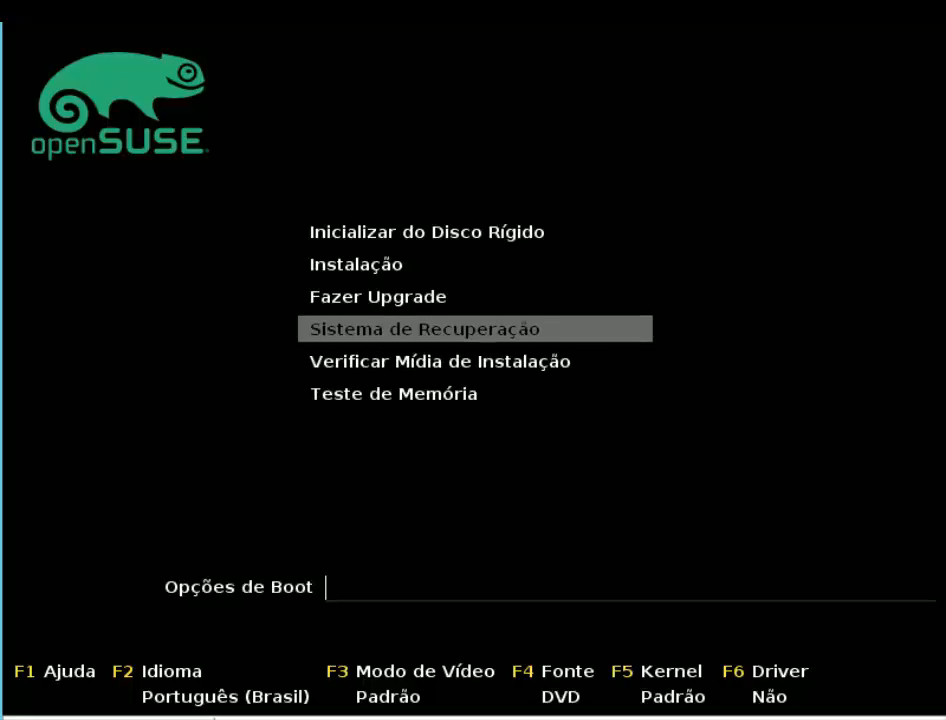
key(Up)
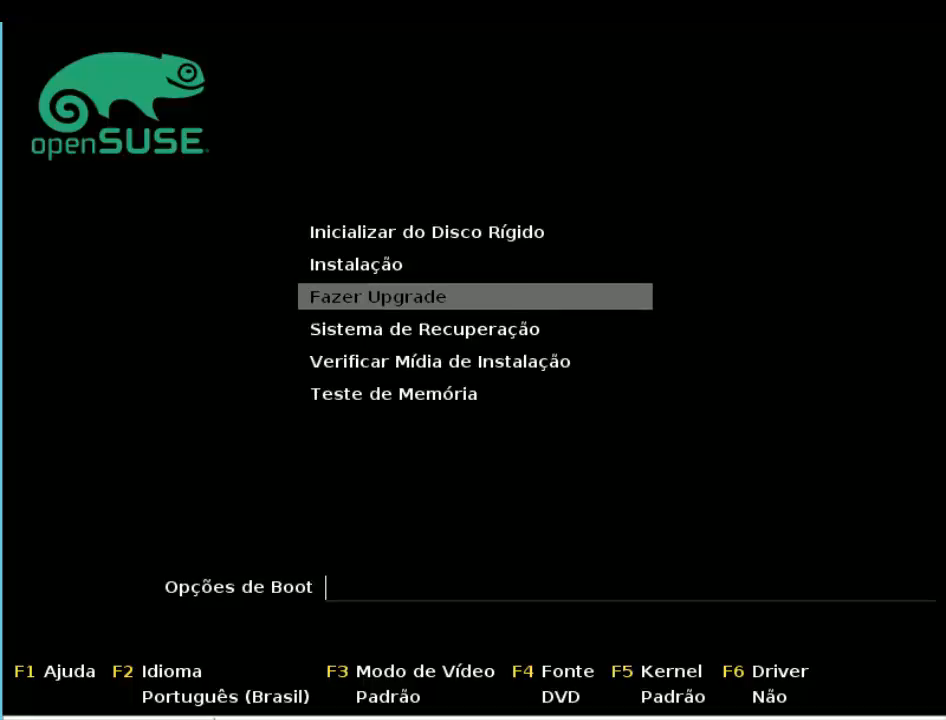
key(Up)
key(Return)
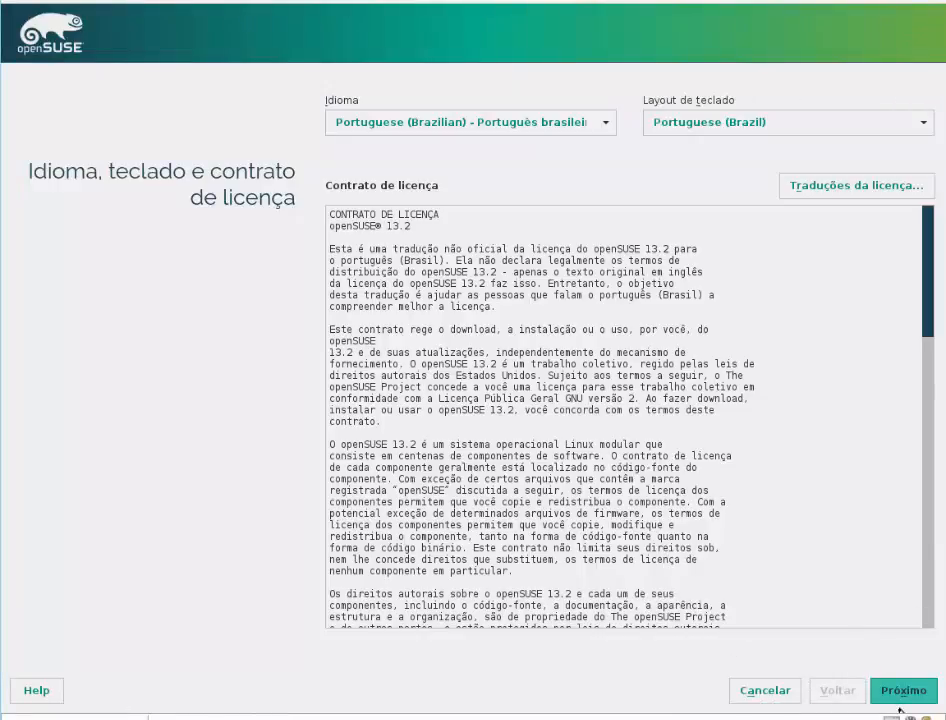
Step: Review the licence agreement and continue past the installation options without adding online repositories or add-on products
click(923, 348)
drag(923, 468, 918, 614)
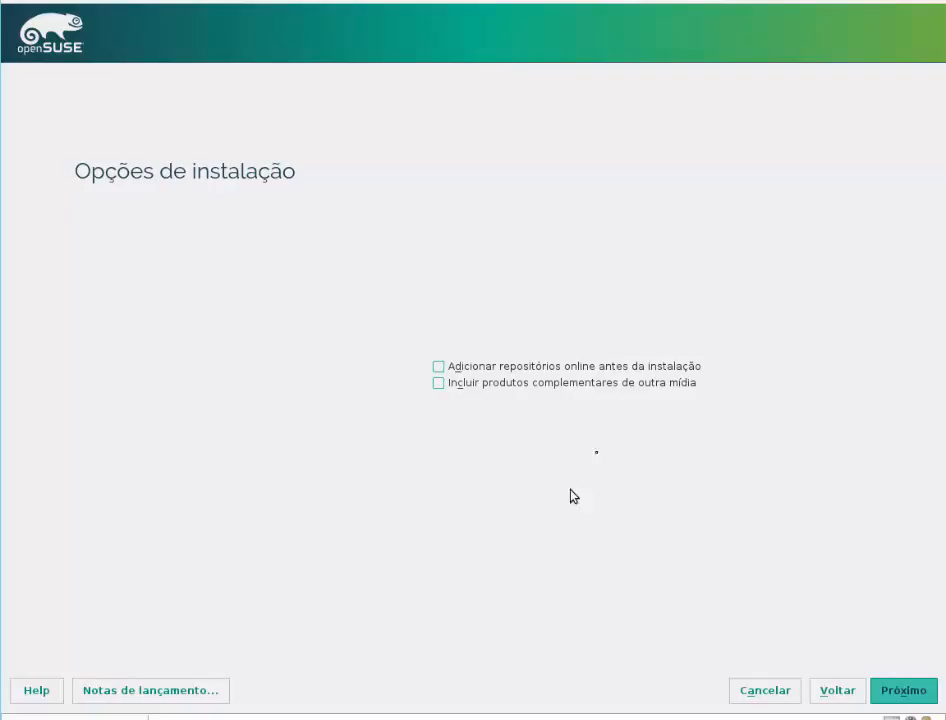
click(903, 690)
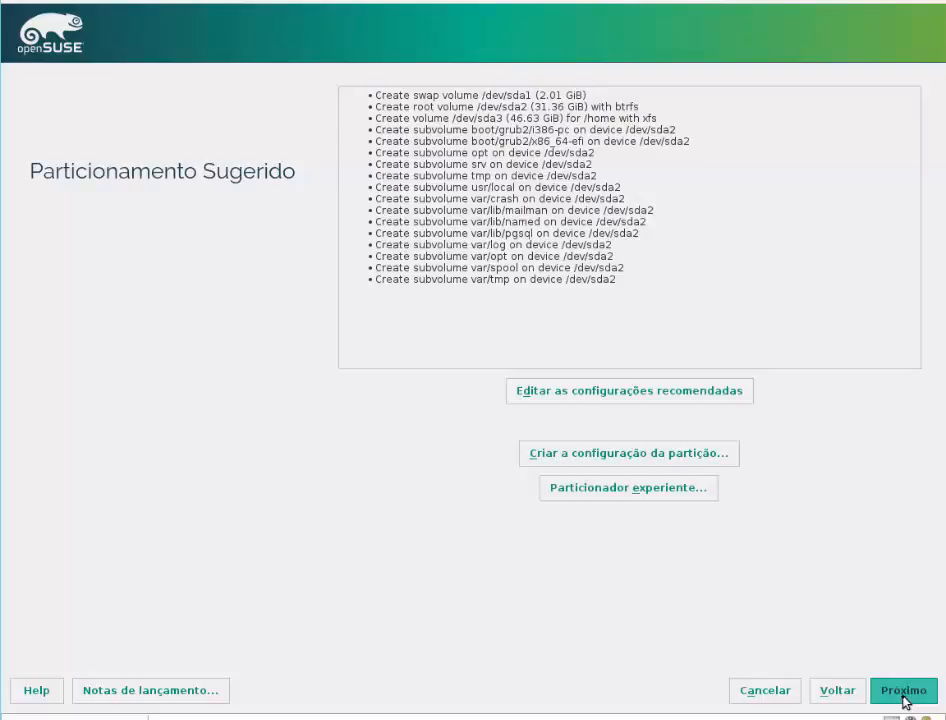
Step: Start creating a partition setup, examine the advanced partitioner for custom partitioning, and return to the hard disk choice
click(670, 456)
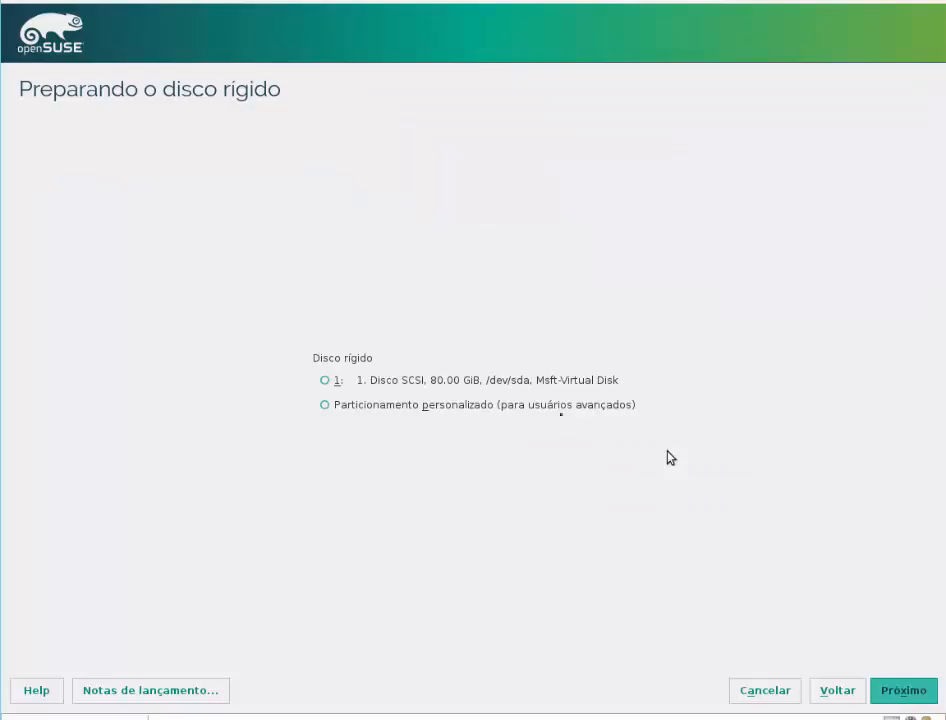
click(324, 381)
click(434, 406)
click(883, 694)
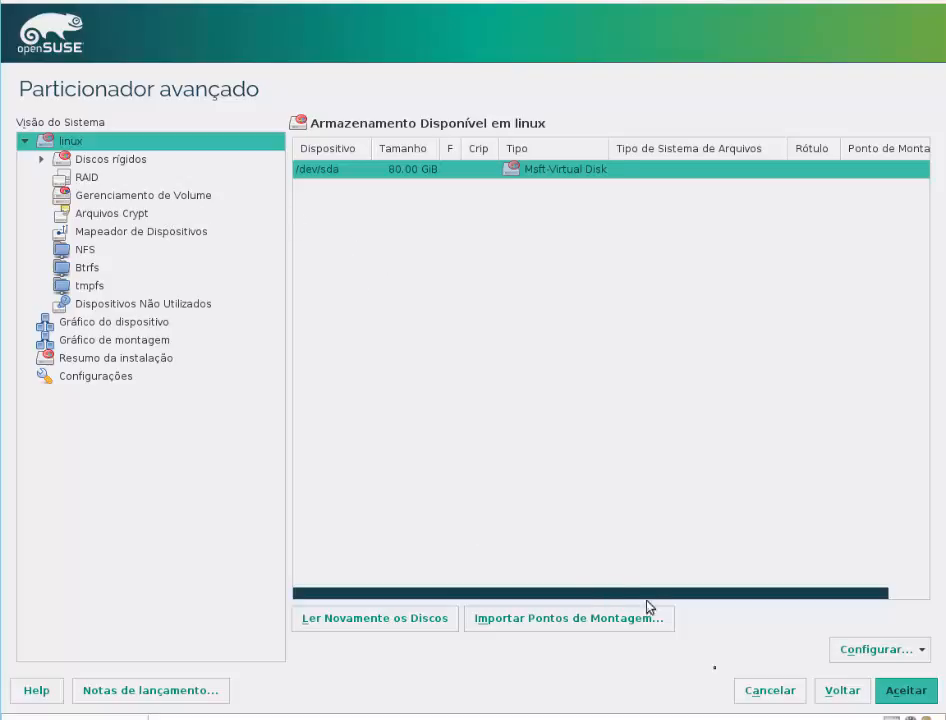
click(834, 698)
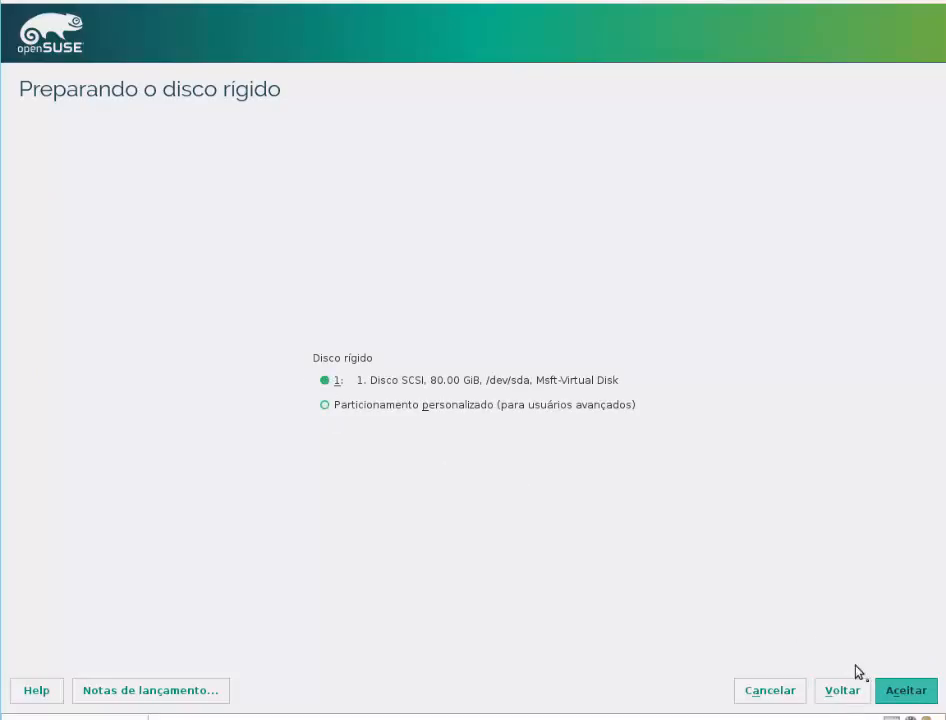
Step: Use the entire 80 GiB /dev/sda disk for openSUSE and accept the suggested partitioning
click(893, 692)
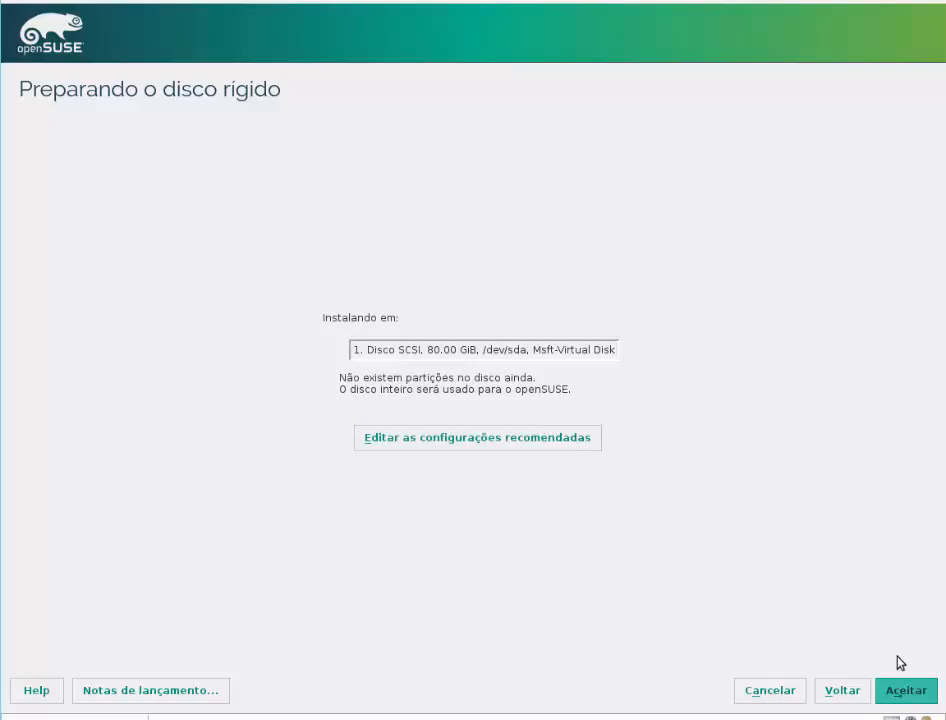
click(901, 694)
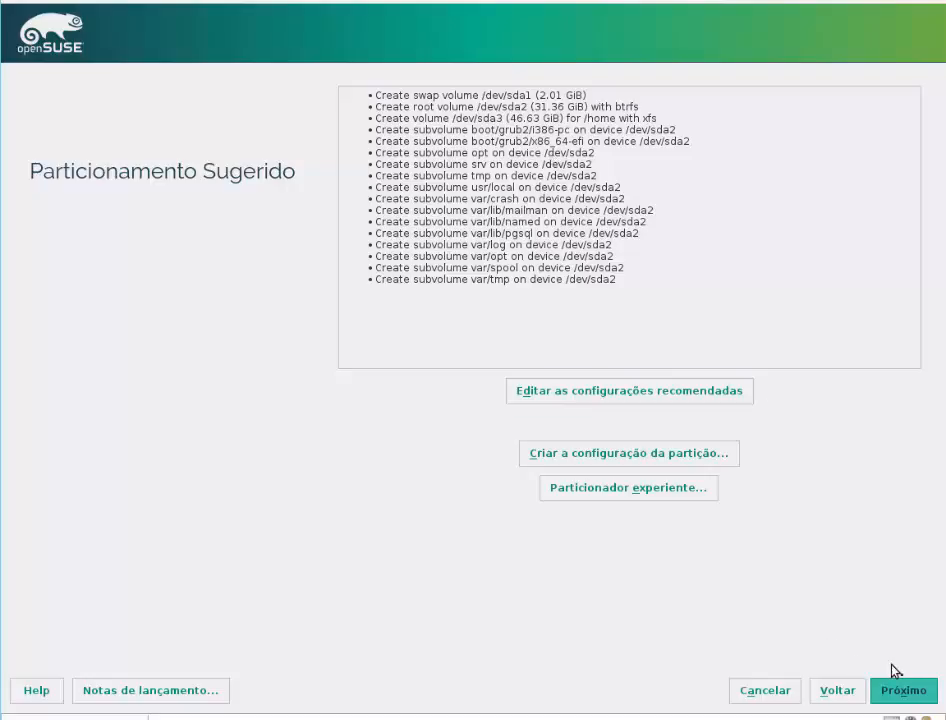
click(908, 691)
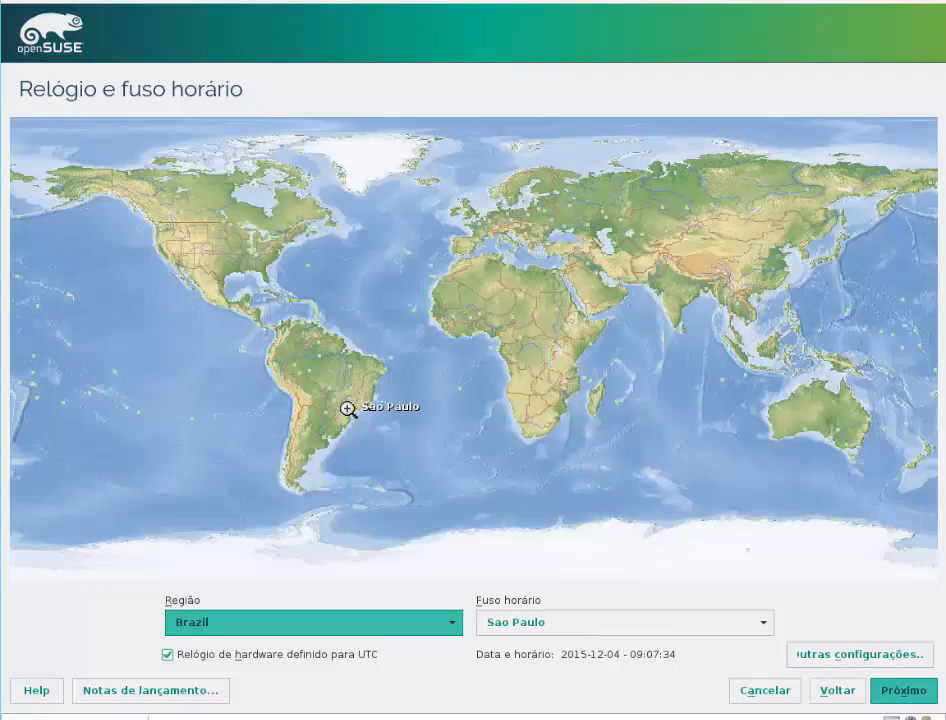
Step: Keep the Brazil region with the Sao Paulo time zone and choose KDE Desktop as the desktop environment
click(906, 690)
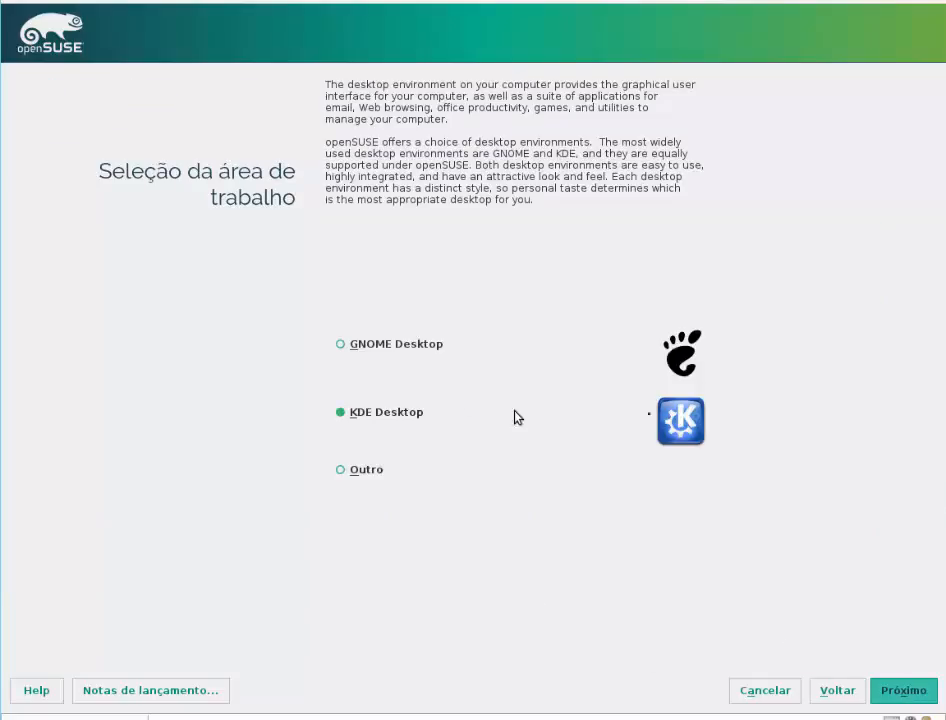
click(340, 345)
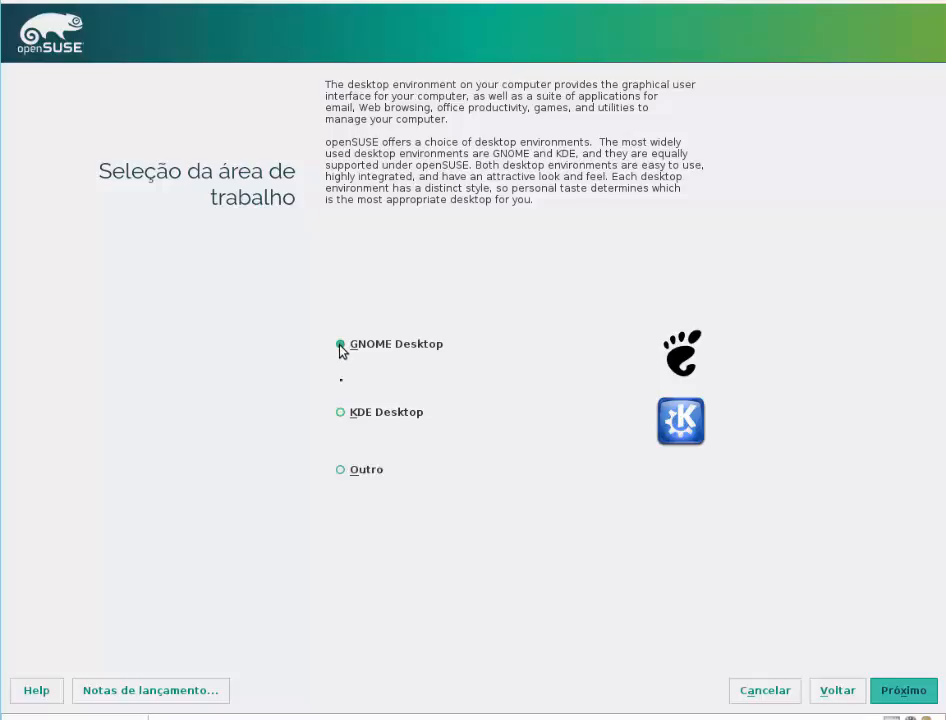
click(342, 420)
click(396, 352)
click(340, 413)
click(910, 688)
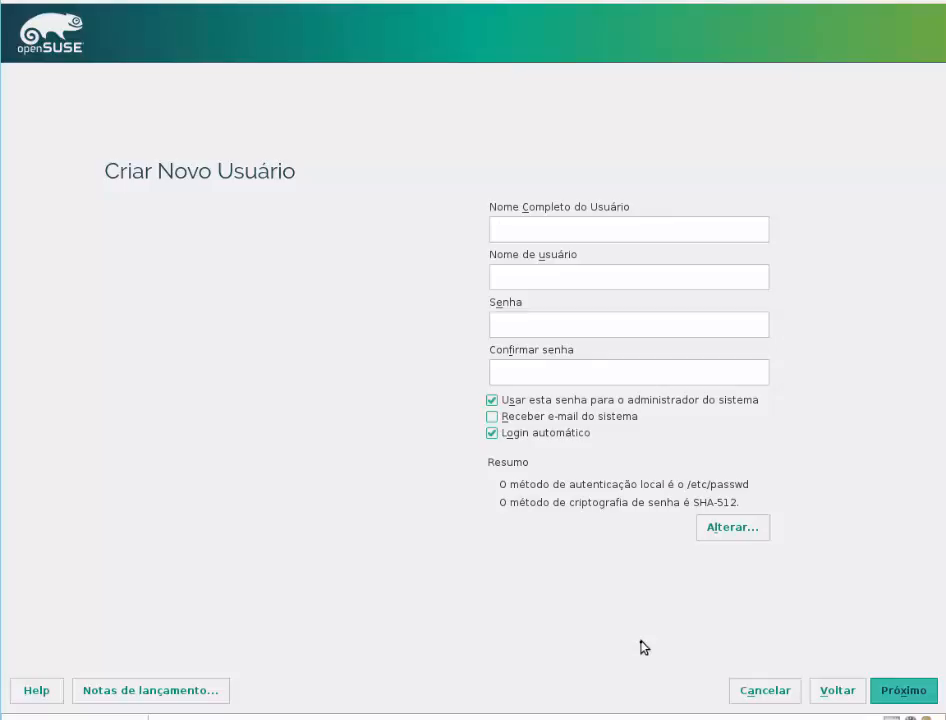
Step: Create the new user with full name, username and confirmed account password, accepting the simple password
text(Rubens)
click(502, 324)
text(********)
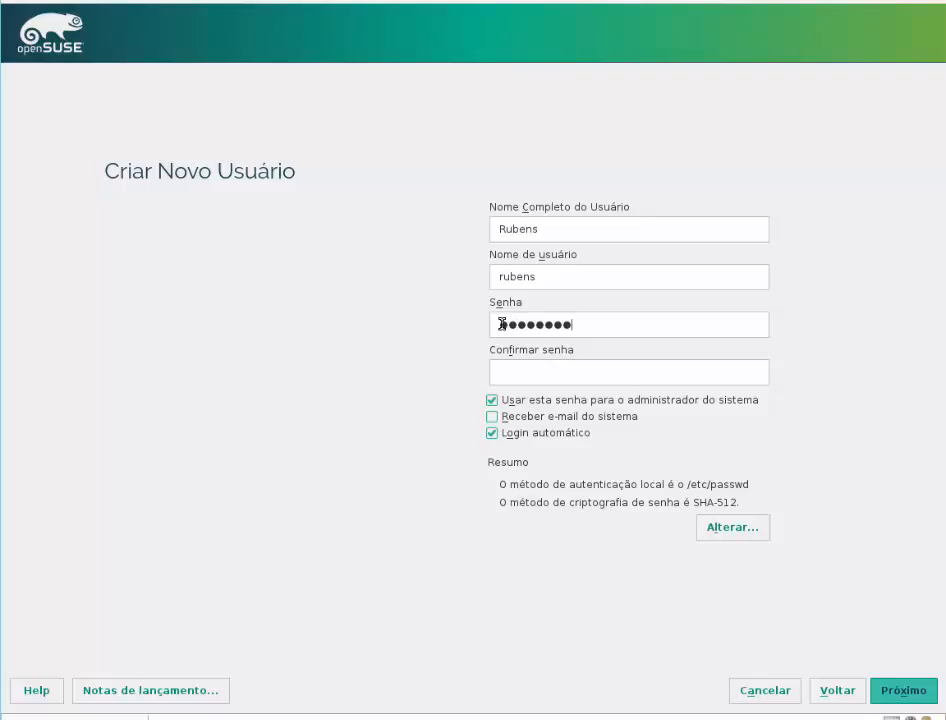
click(519, 370)
text(********)
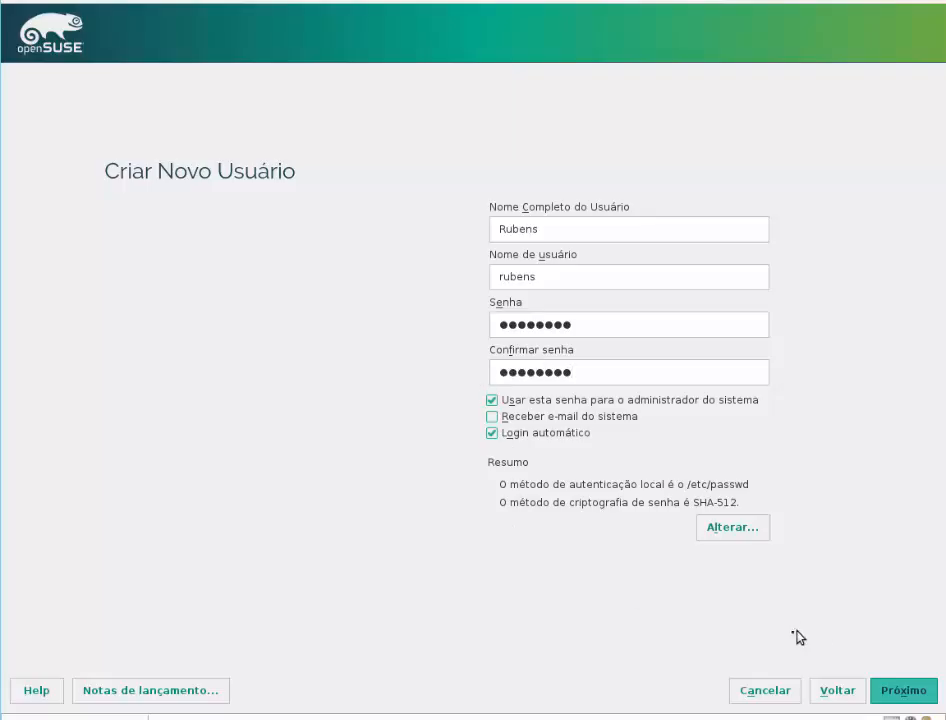
click(900, 692)
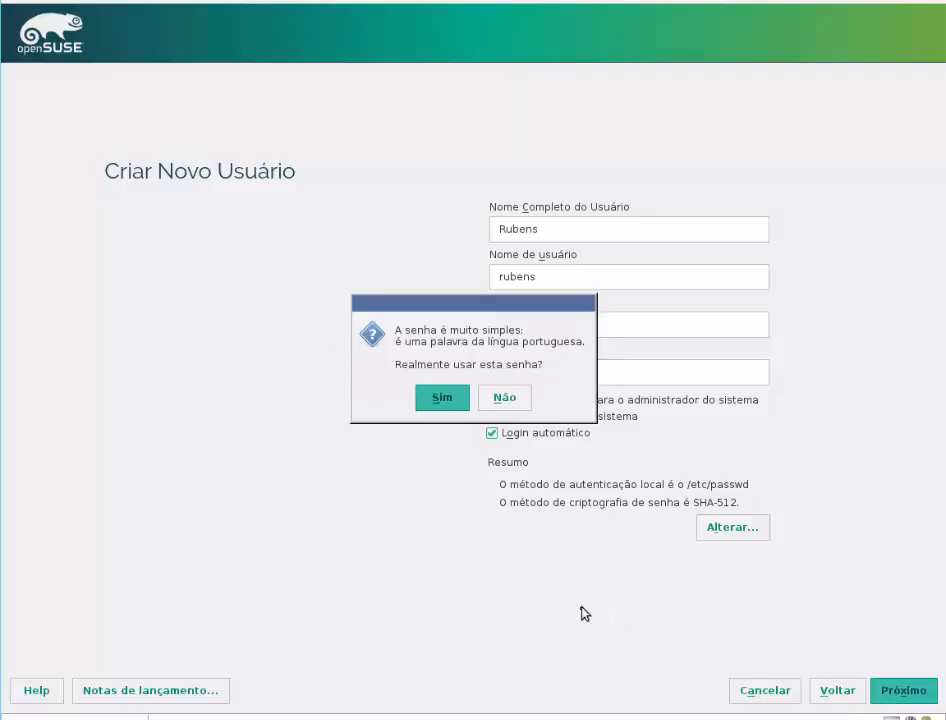
click(437, 401)
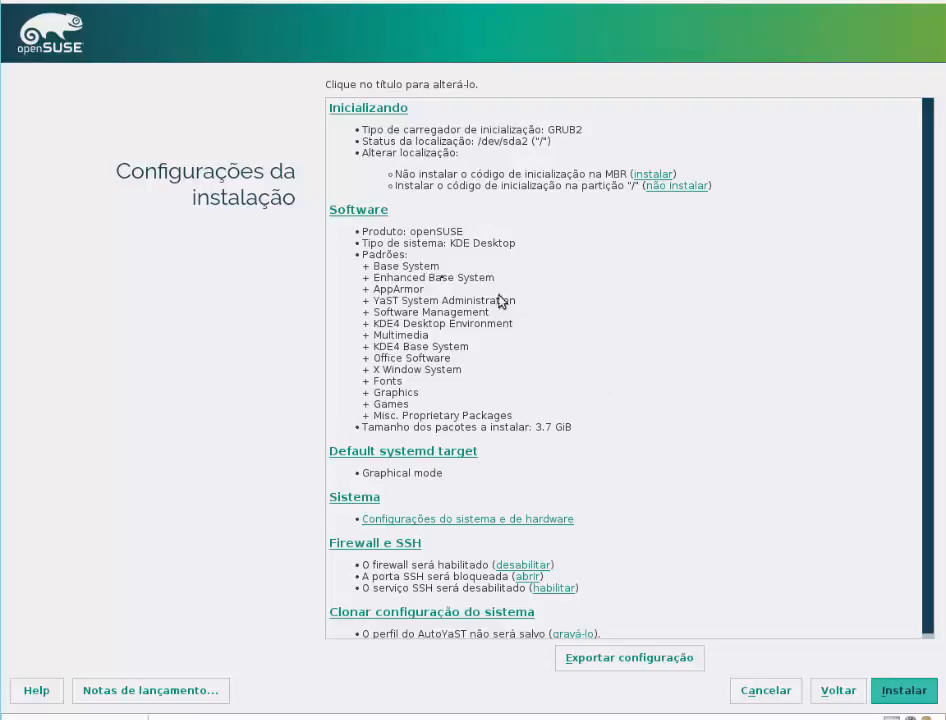
Step: Open the SSH port in the firewall and enable the SSH service in the installation settings
scroll(386, 333, down, 1)
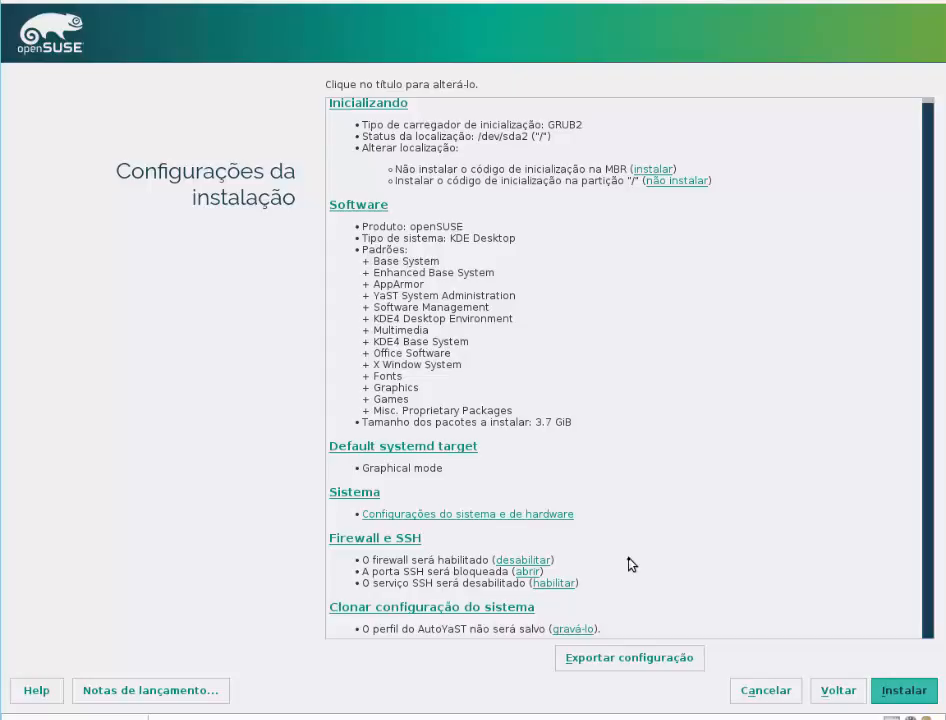
click(527, 580)
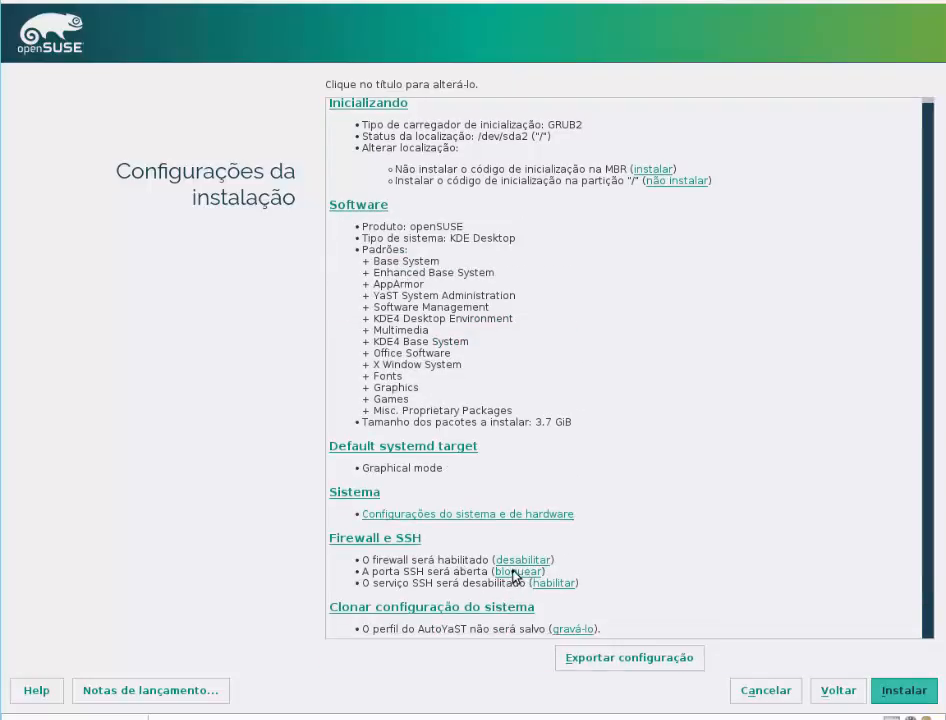
click(512, 571)
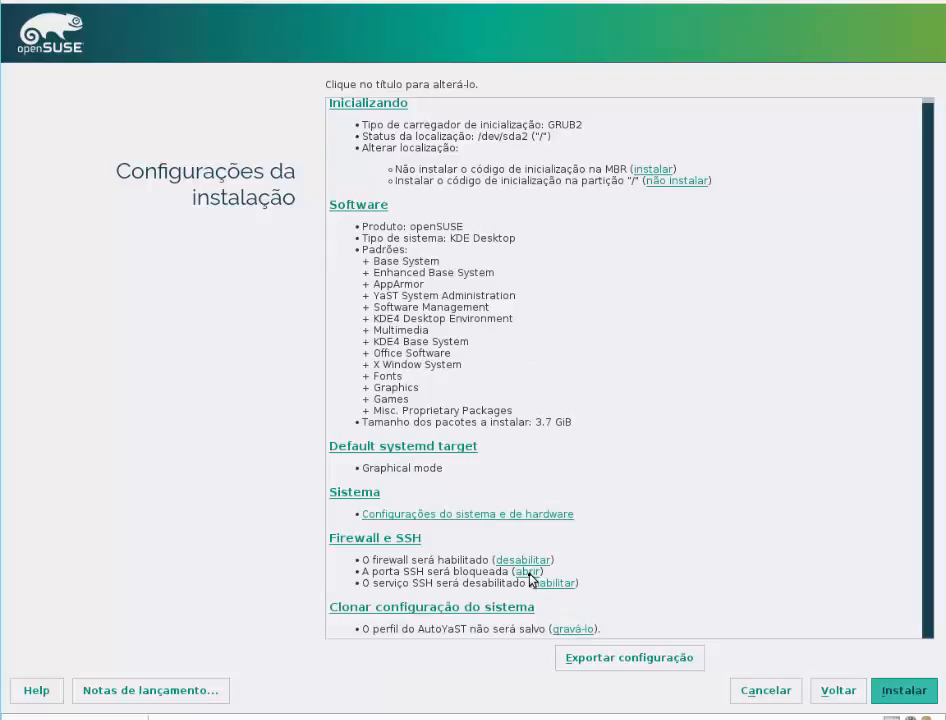
click(529, 574)
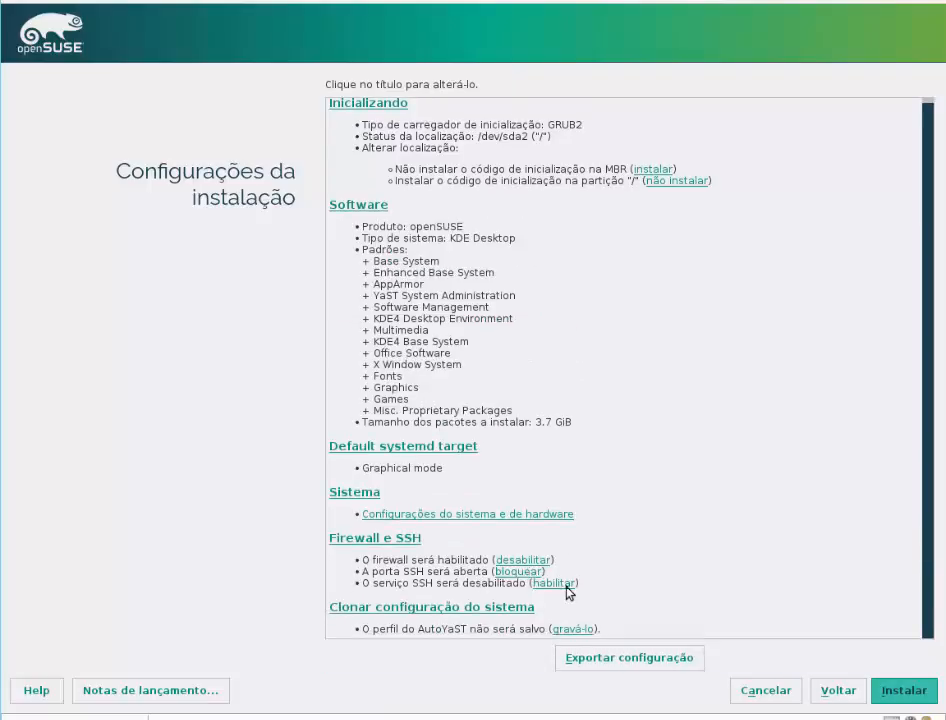
click(565, 585)
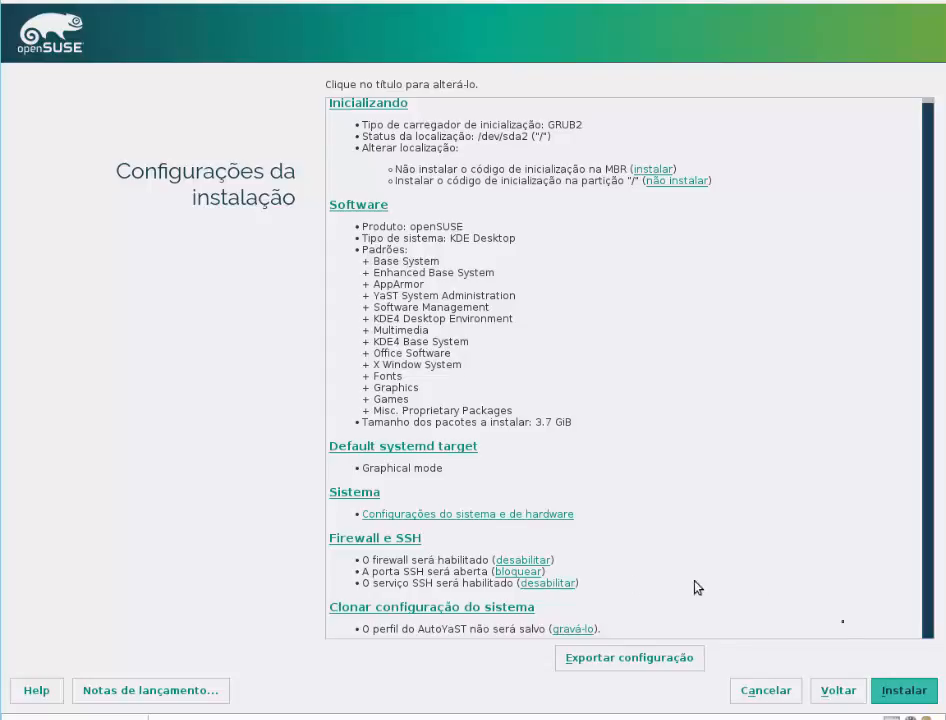
Step: Start the installation with the current settings and confirm the changes to the hard disk partitions
click(890, 694)
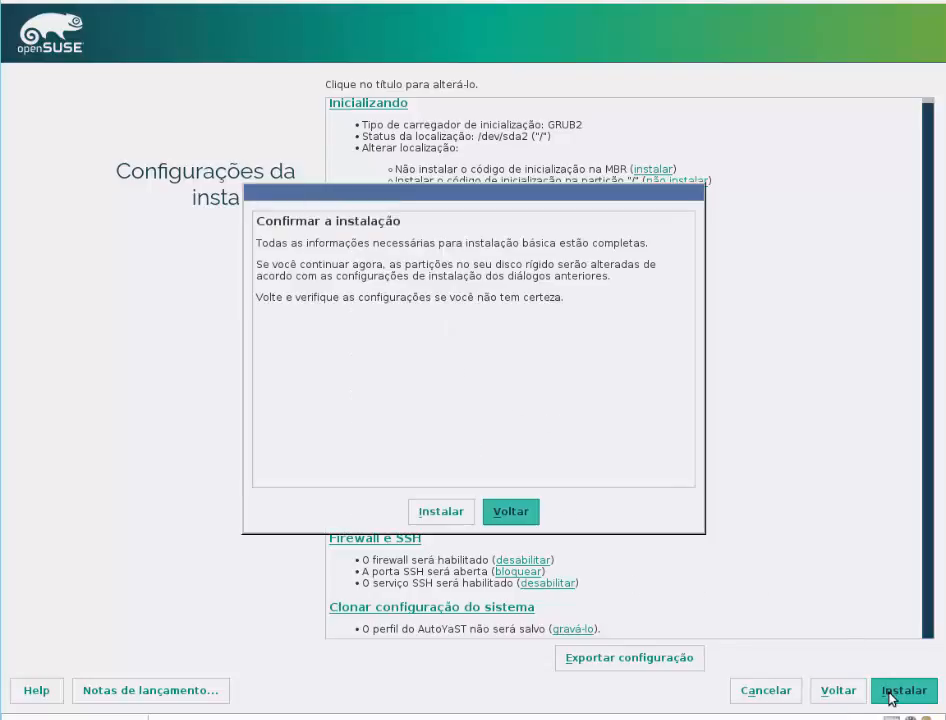
click(413, 520)
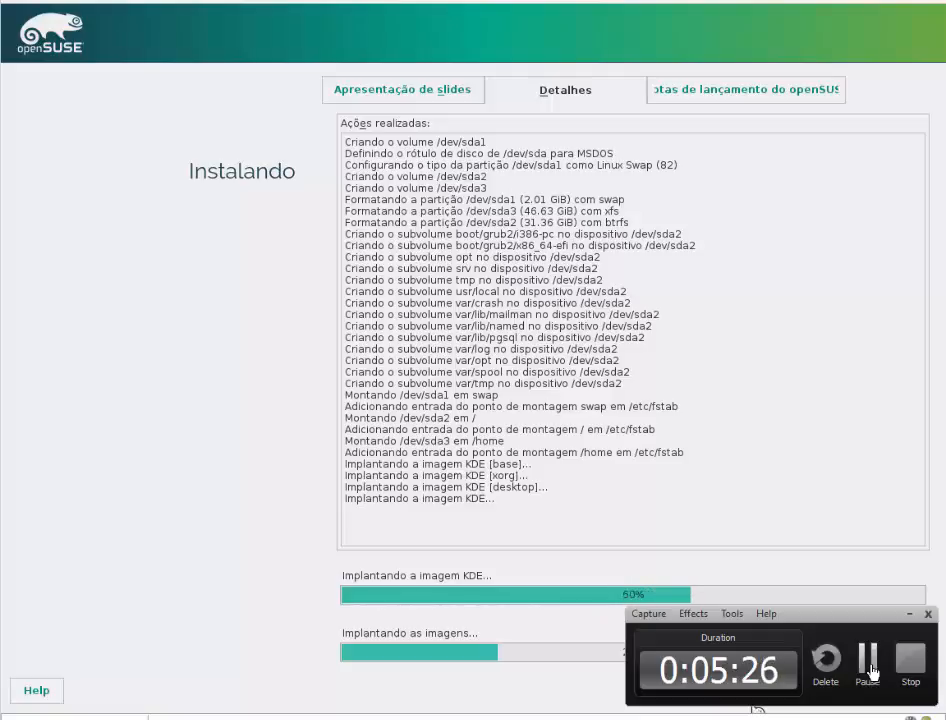
click(869, 660)
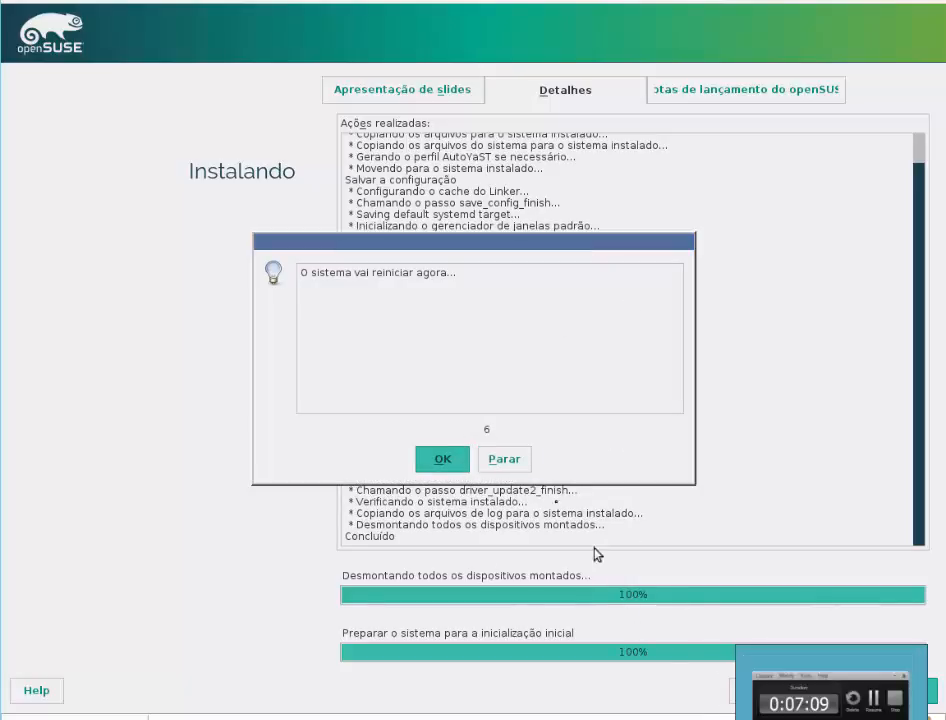
Step: Restart the computer immediately after installation and close the openSUSE welcome window on the new desktop
click(441, 460)
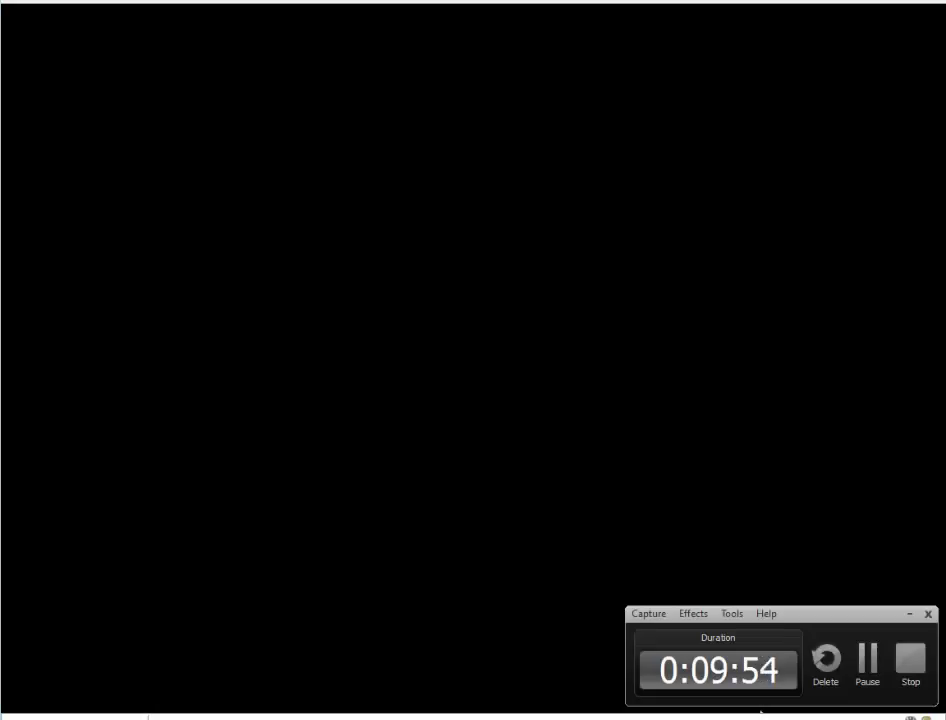
click(872, 675)
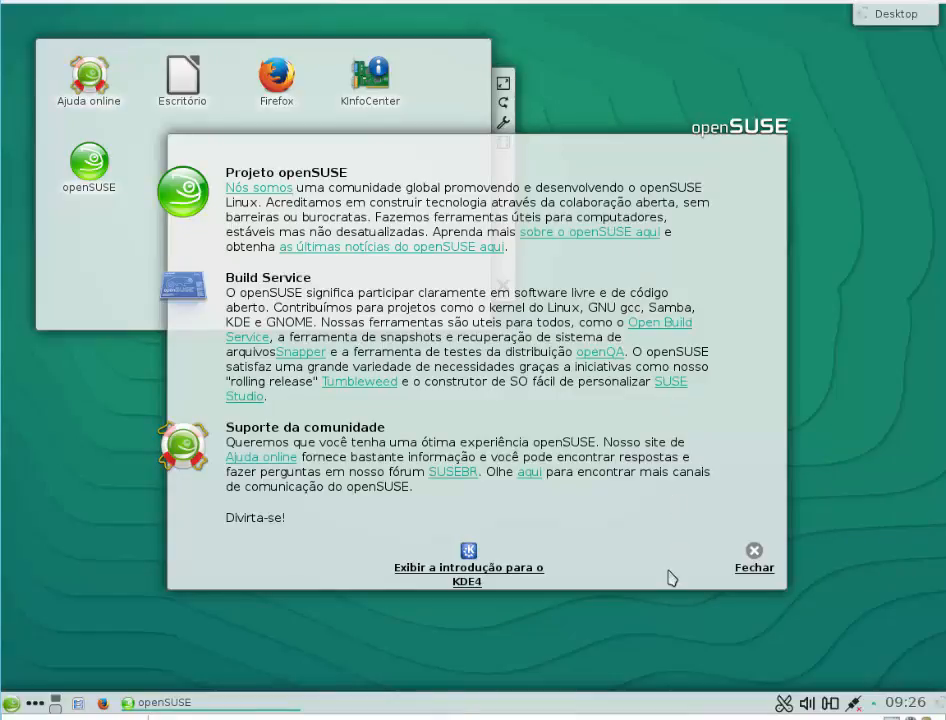
click(745, 565)
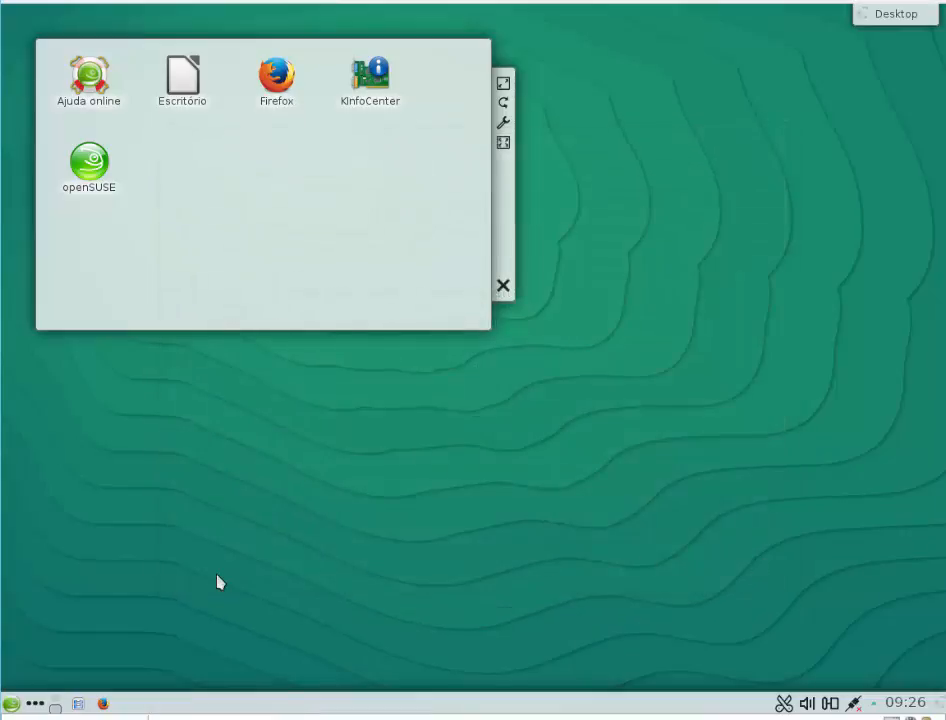
Step: Examine the favourites, application categories and computer entries in the KDE application launcher
click(11, 704)
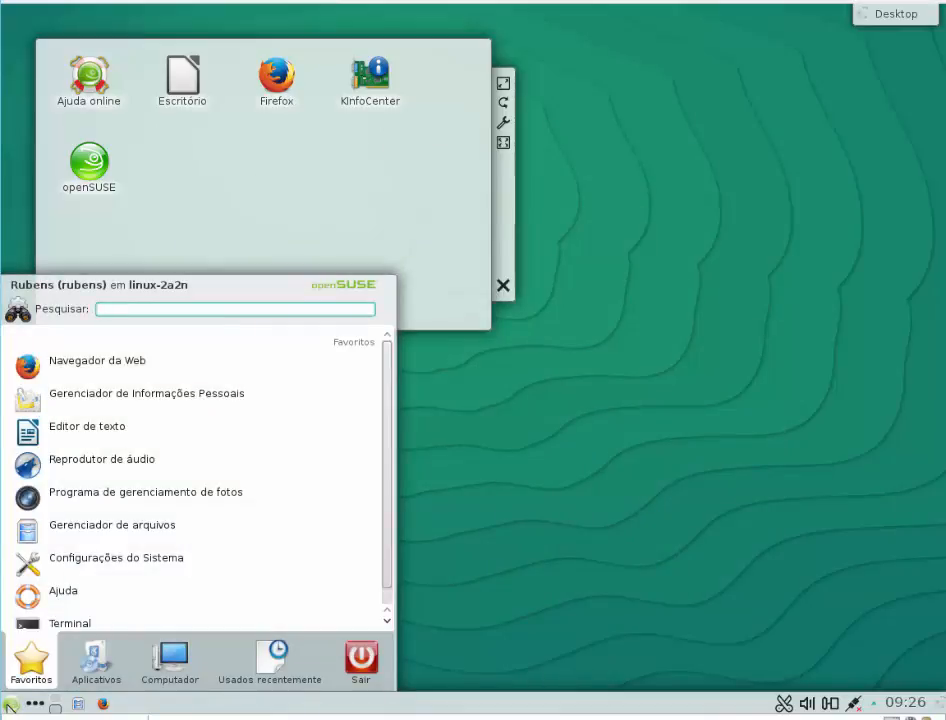
click(93, 675)
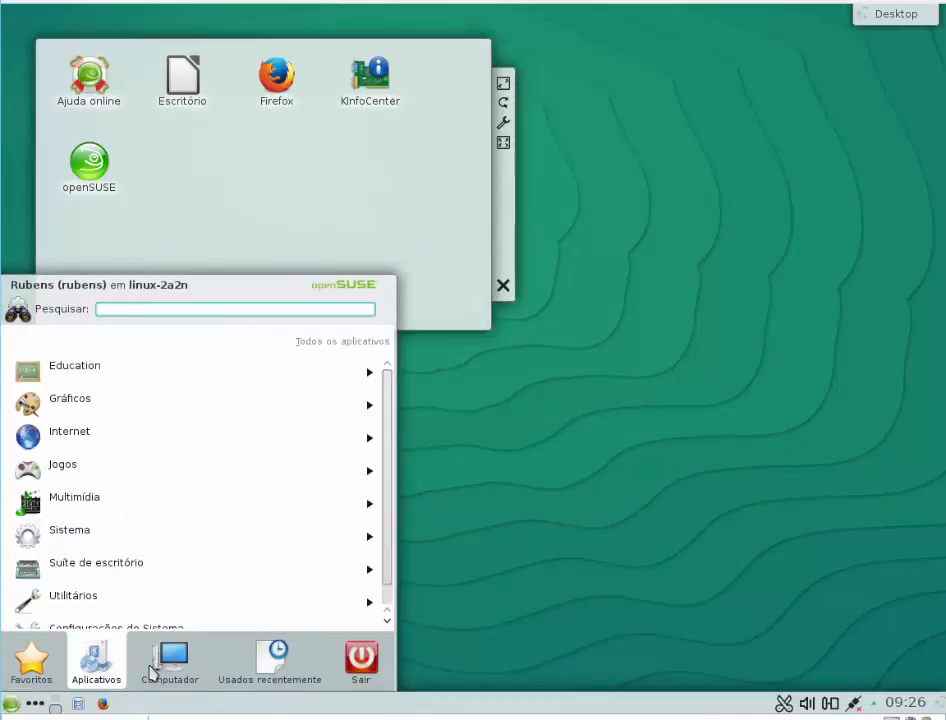
mouse_move(165, 673)
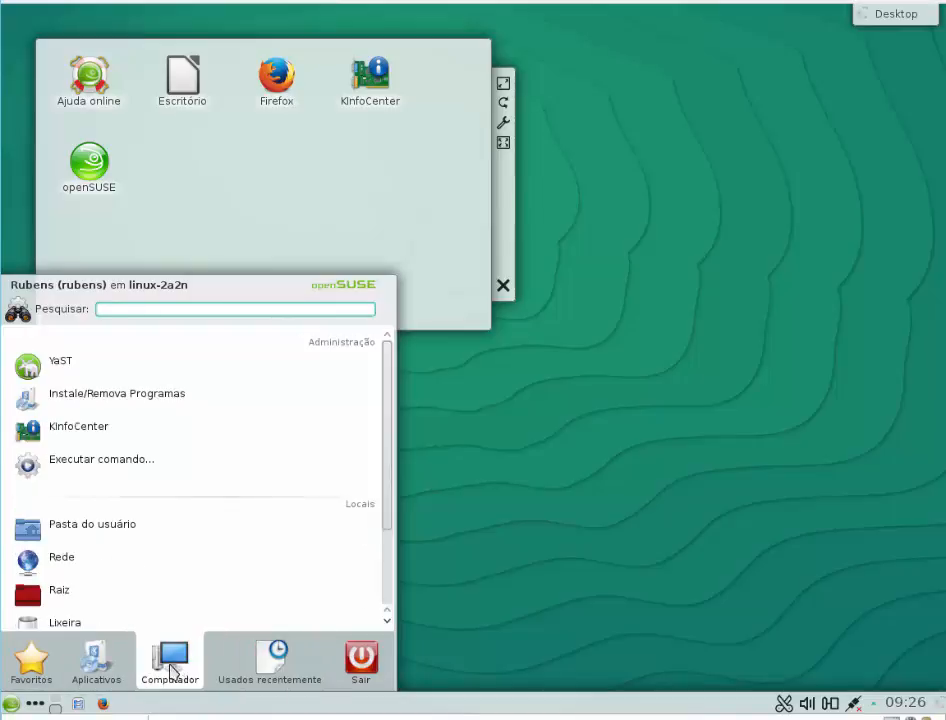
mouse_move(112, 670)
mouse_move(28, 668)
scroll(130, 495, down, 1)
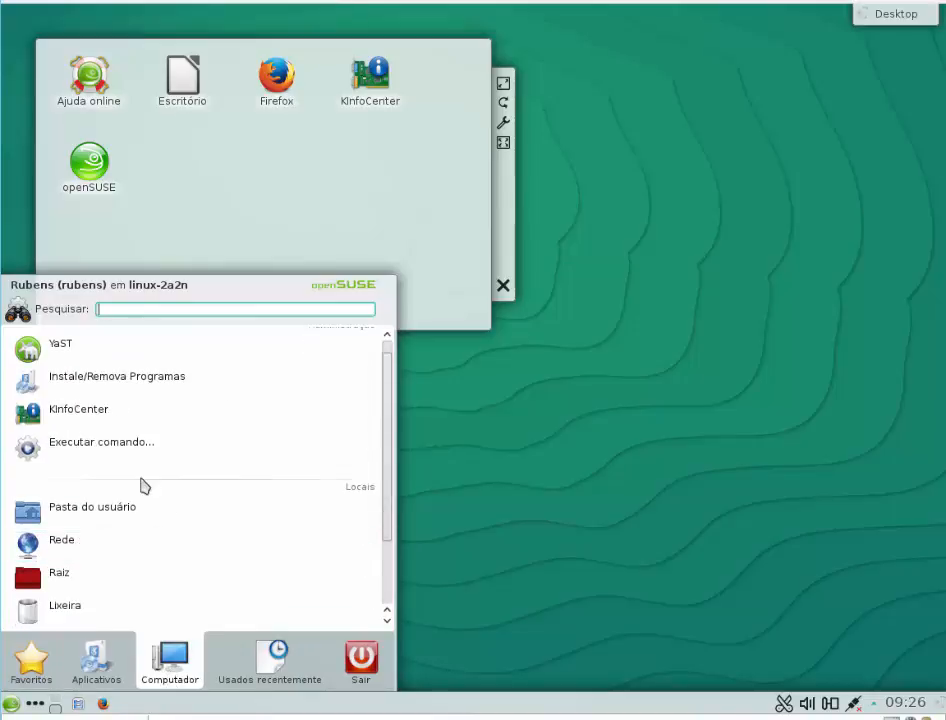
Step: Open the Instale/Remova Programas software manager as root, entering the superuser password
click(100, 382)
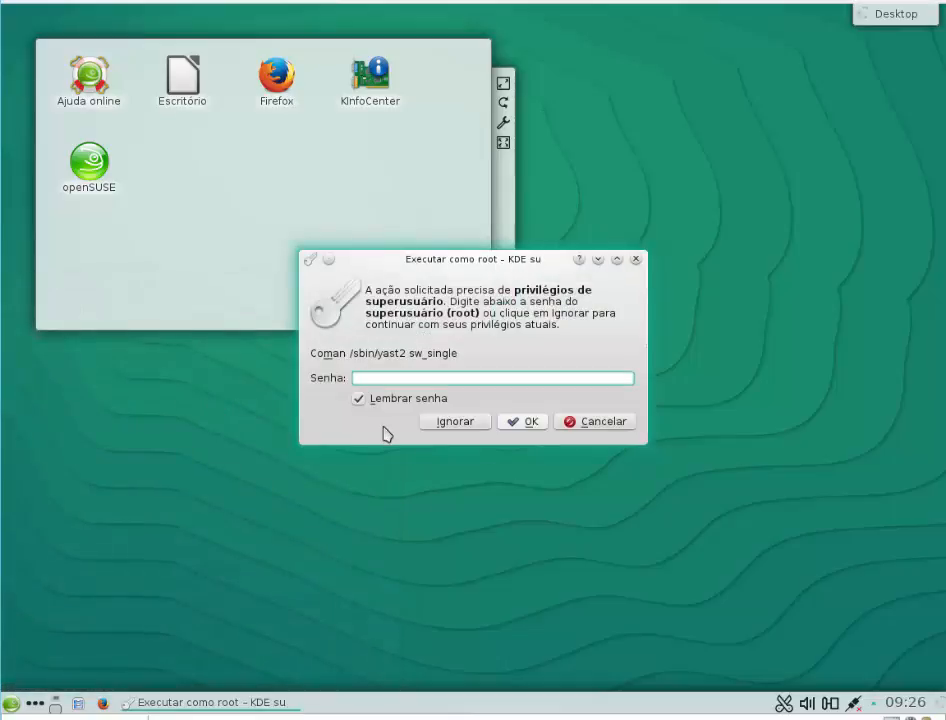
text(a)
text(******)
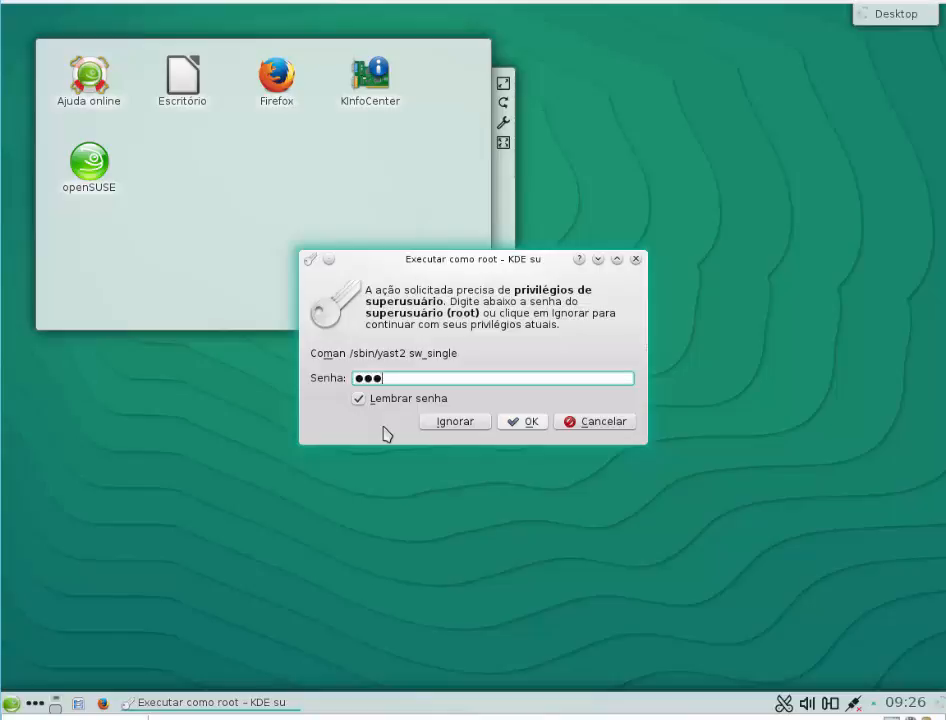
click(522, 421)
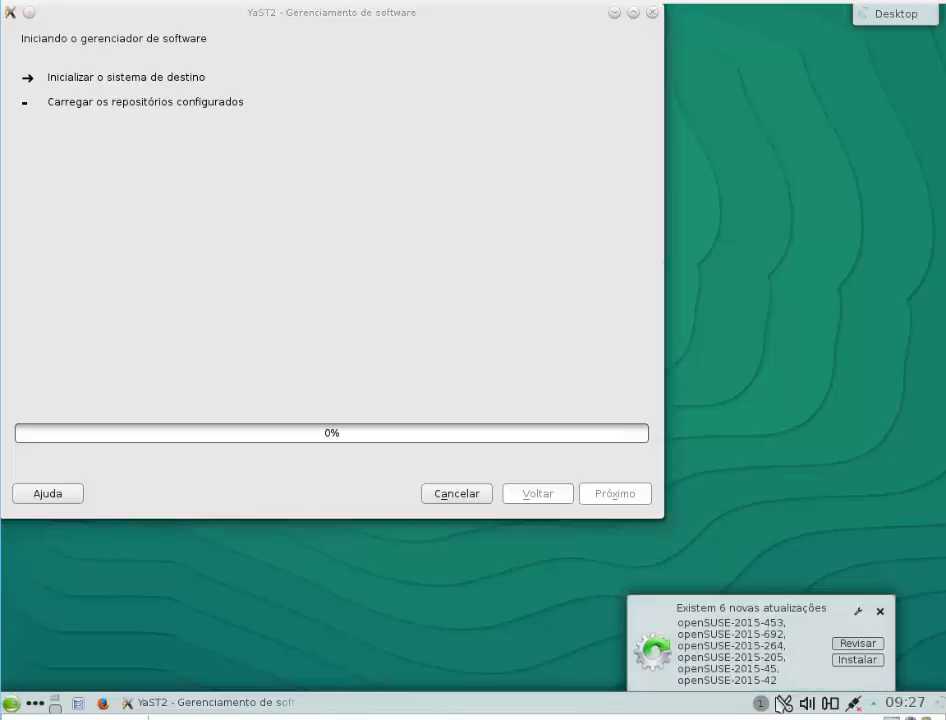
Step: Install the available openSUSE updates with their additional changes, and retry software management access without stopping PackageKit
click(848, 662)
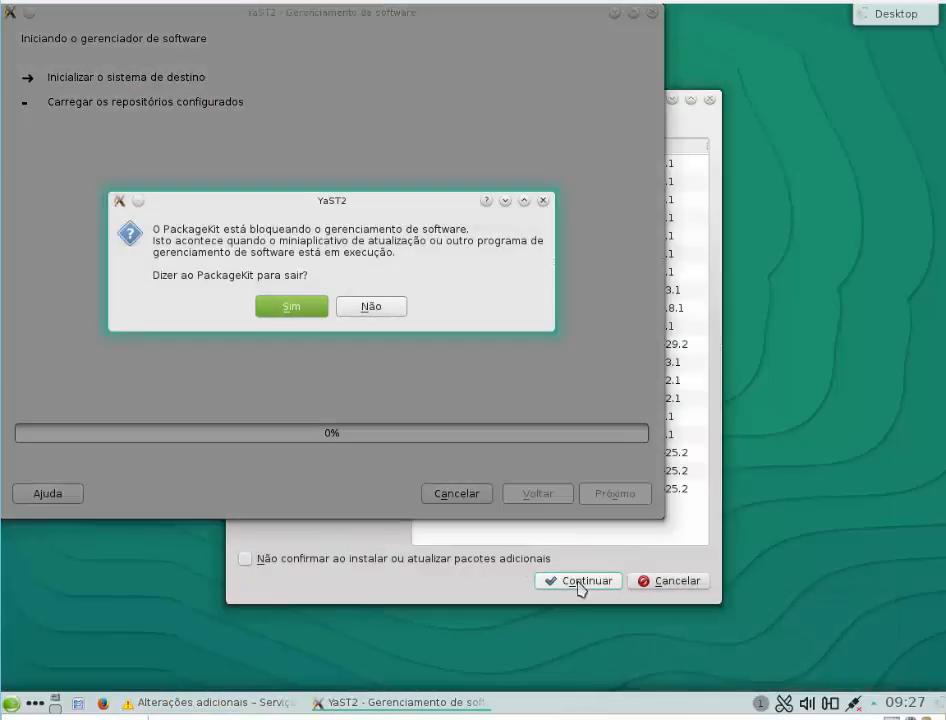
click(581, 584)
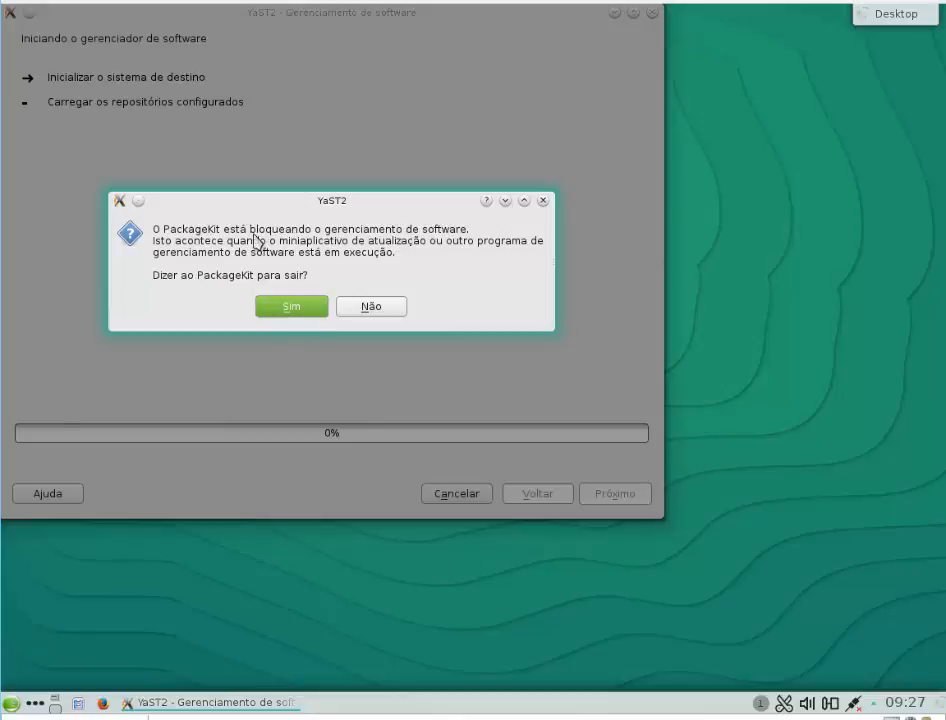
click(370, 305)
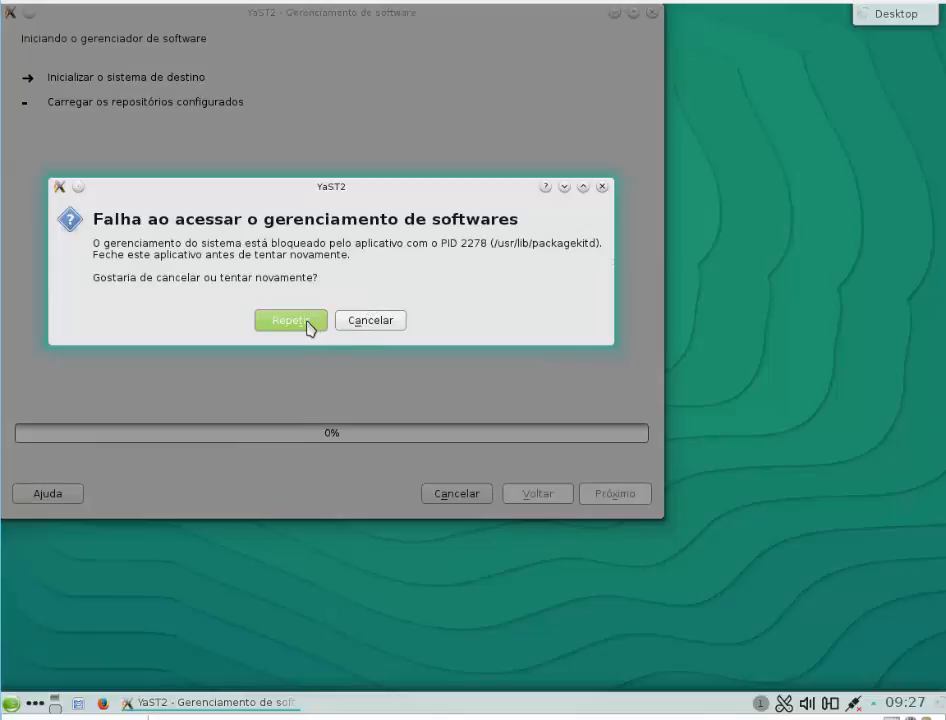
click(290, 320)
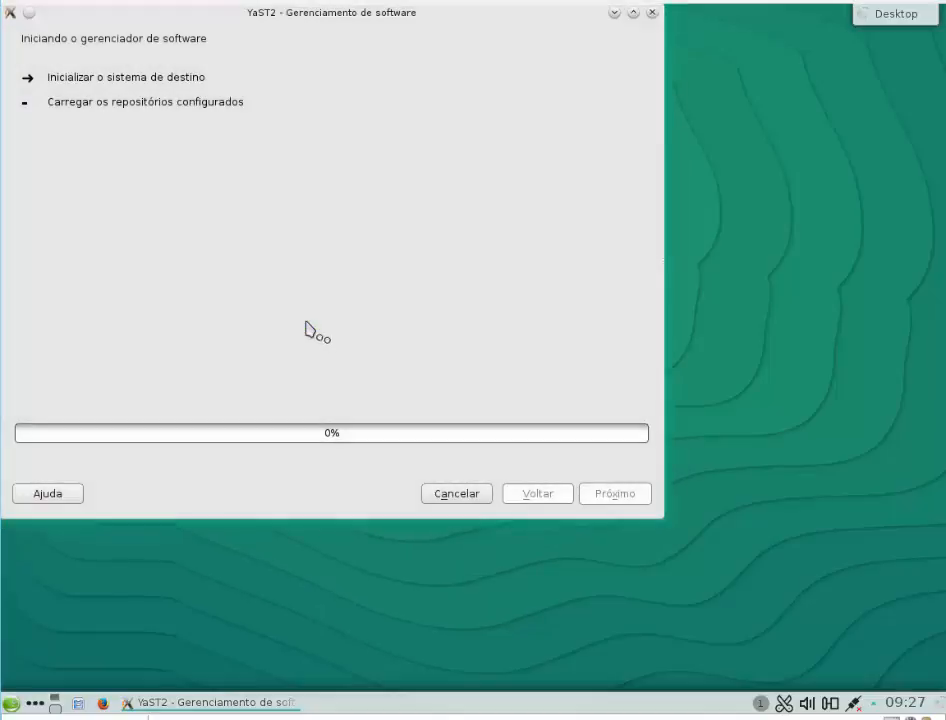
Step: Check the system update notification and tell PackageKit to quit so the software manager can start
click(760, 705)
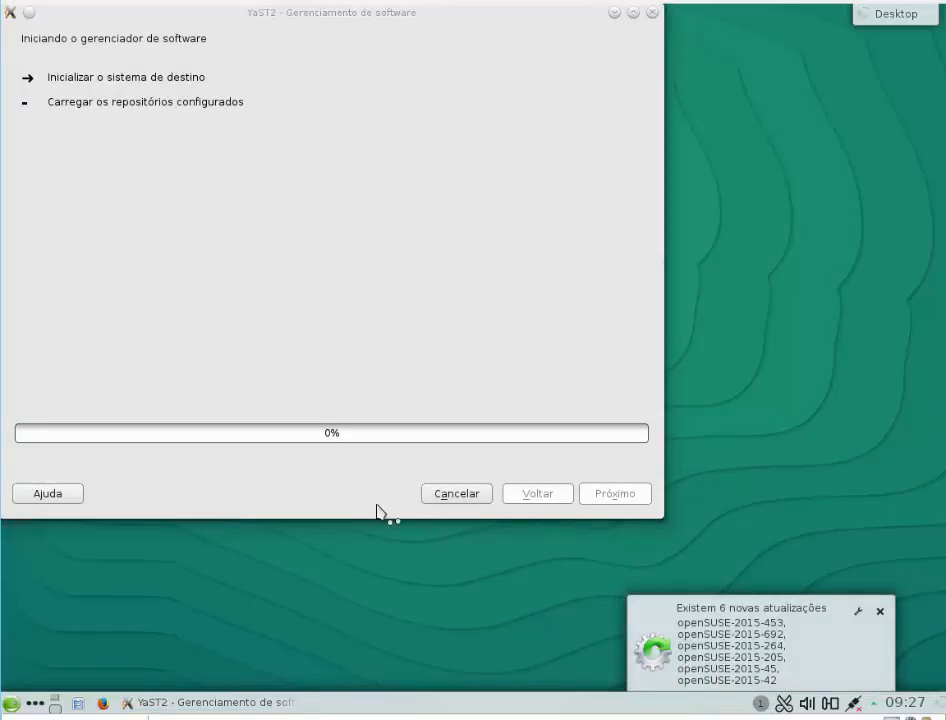
click(316, 492)
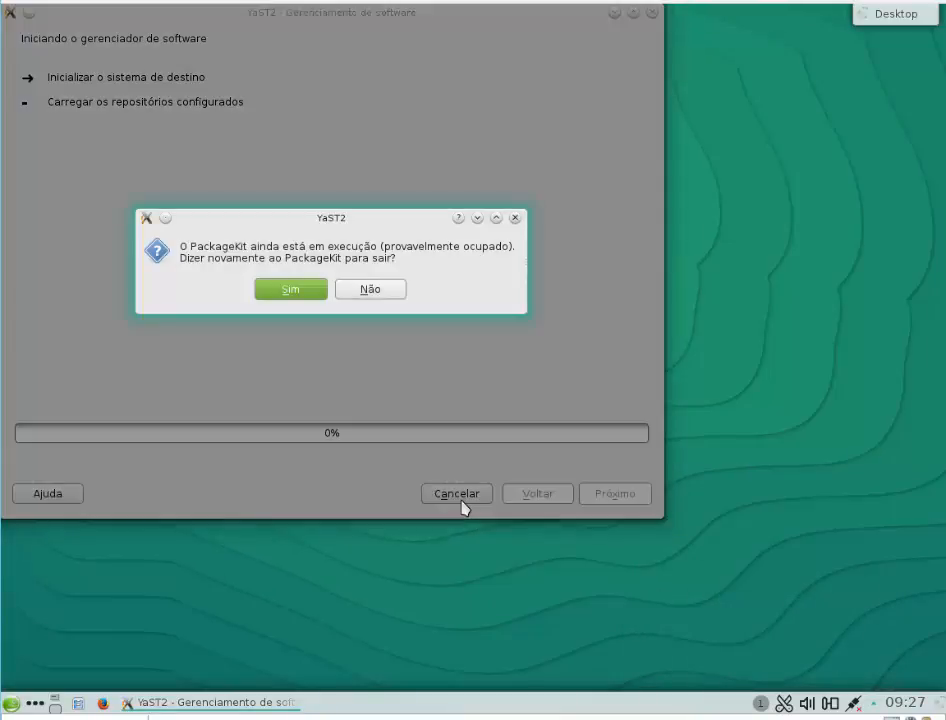
click(298, 291)
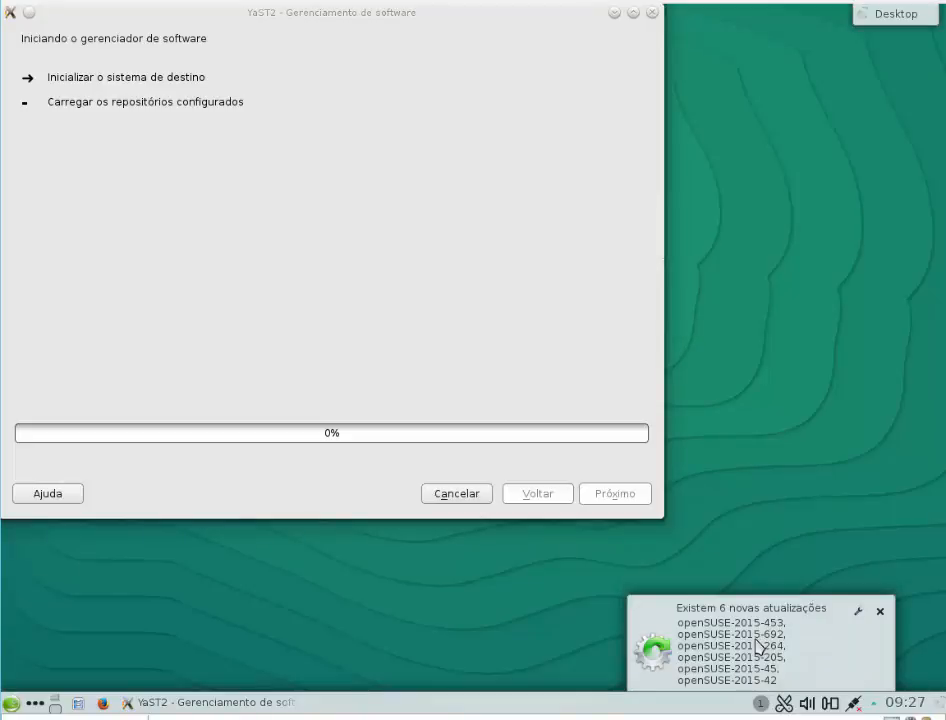
double_click(755, 636)
click(829, 704)
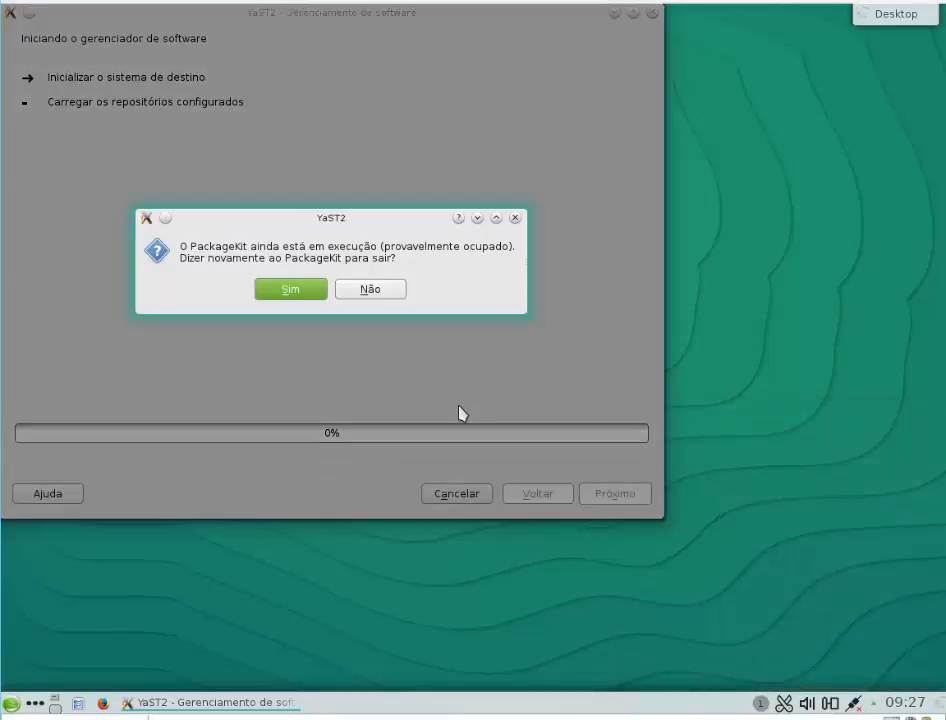
click(318, 289)
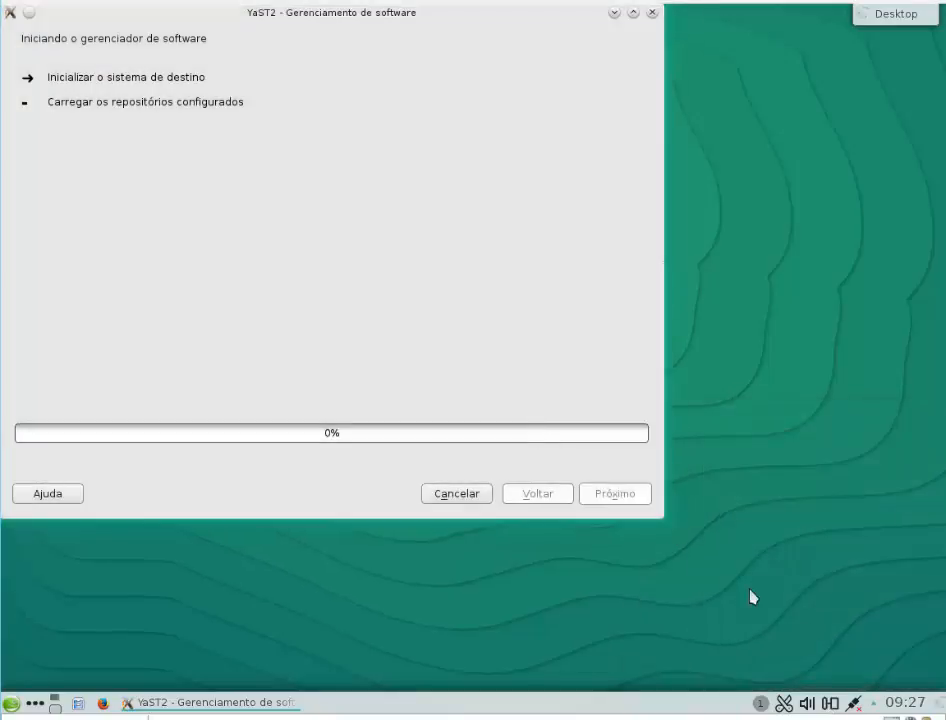
Step: Check the available removable devices, decline to stop PackageKit again, and cancel the software manager
click(829, 703)
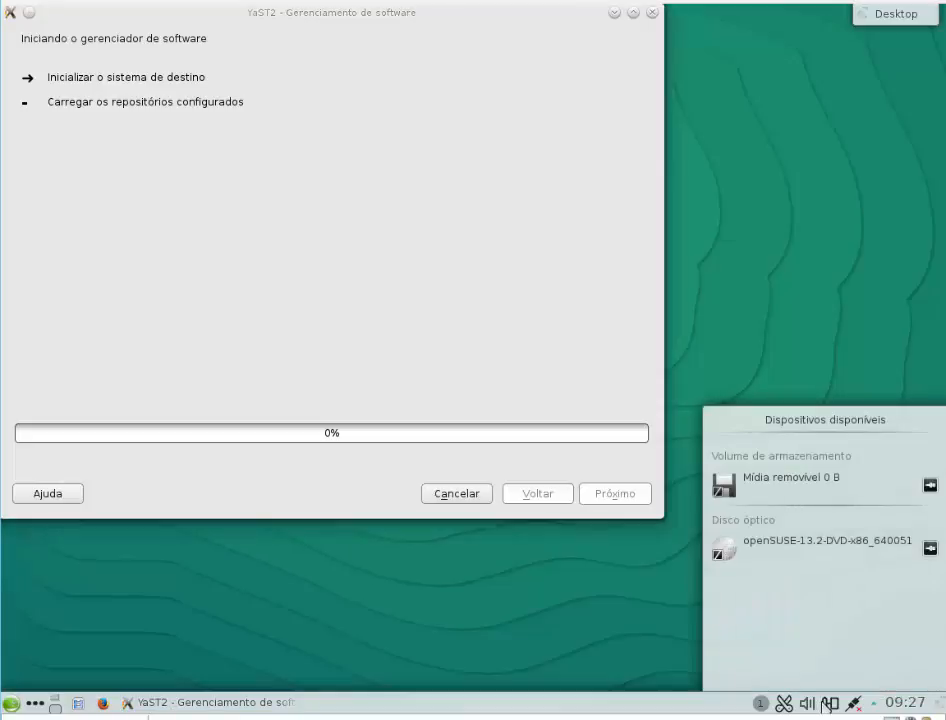
click(785, 490)
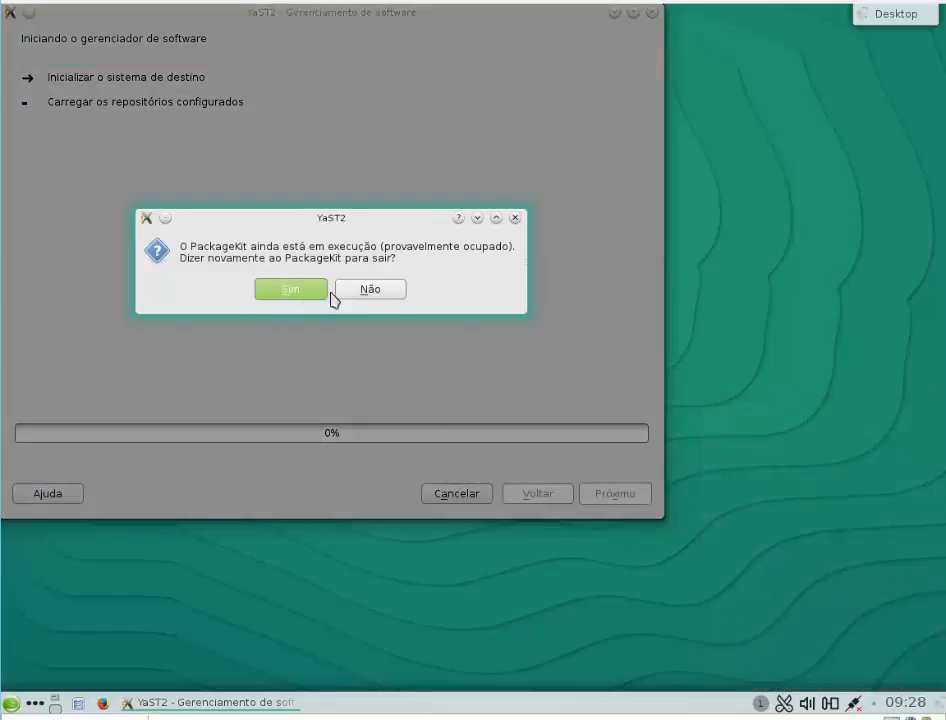
click(370, 291)
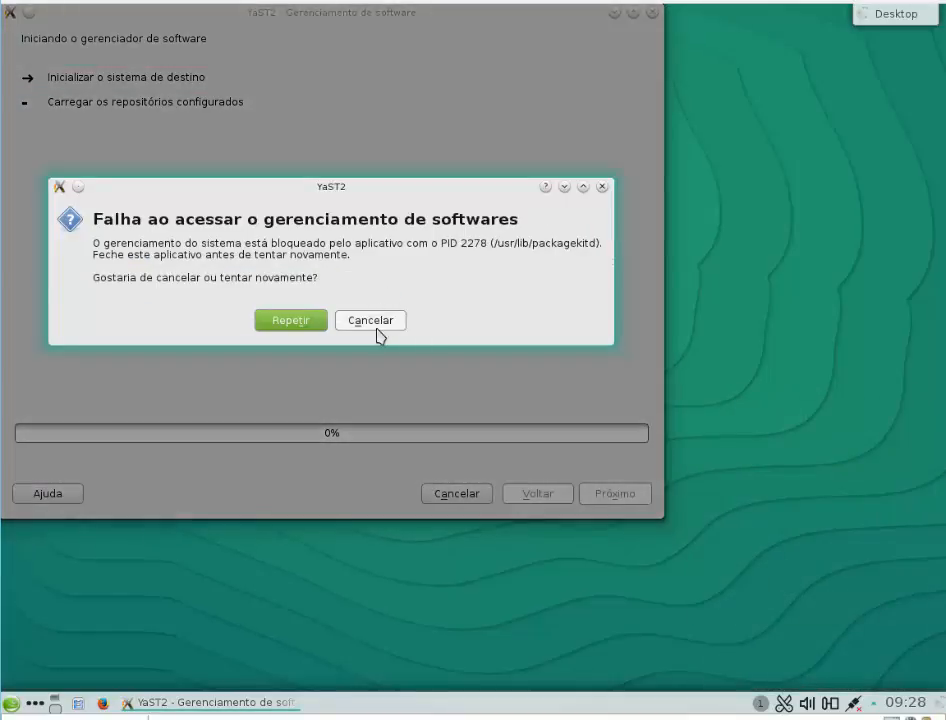
click(379, 327)
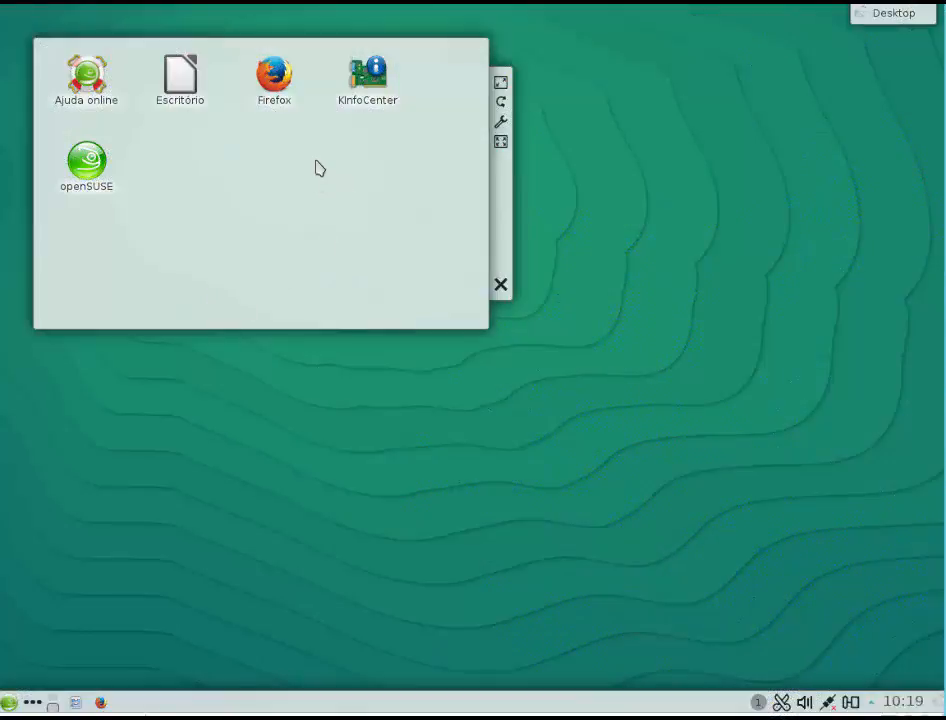
Step: Open KInfoCenter and view the network interfaces information
click(370, 72)
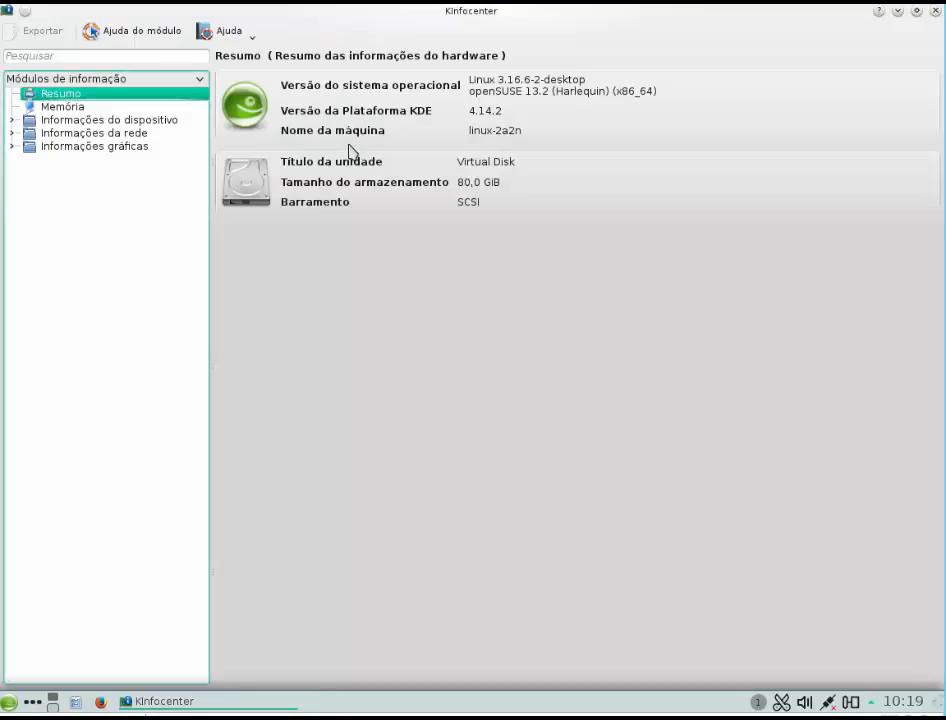
click(99, 134)
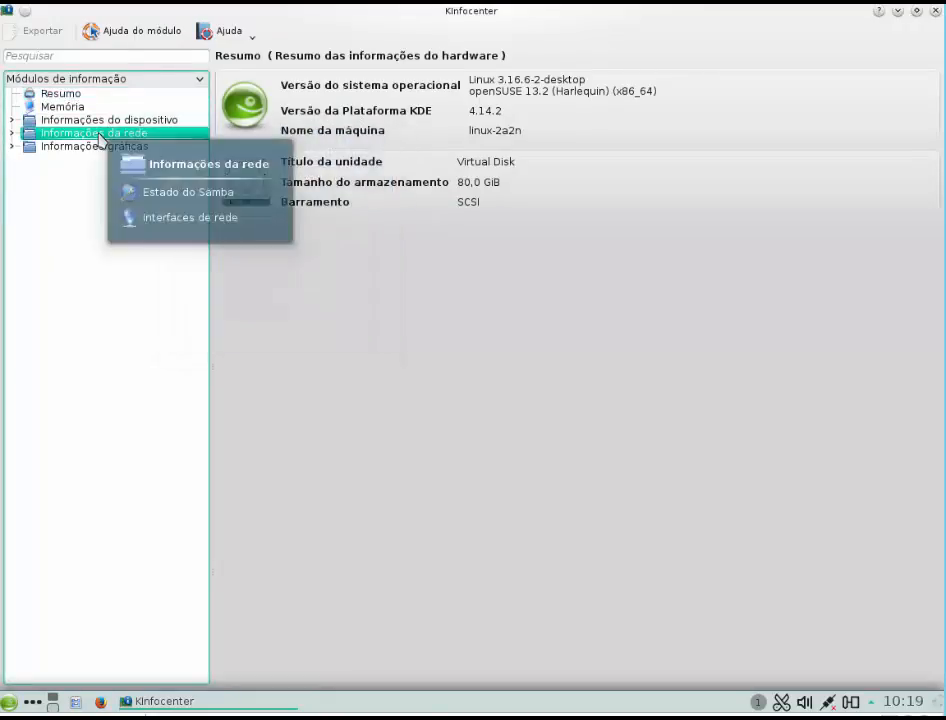
click(10, 134)
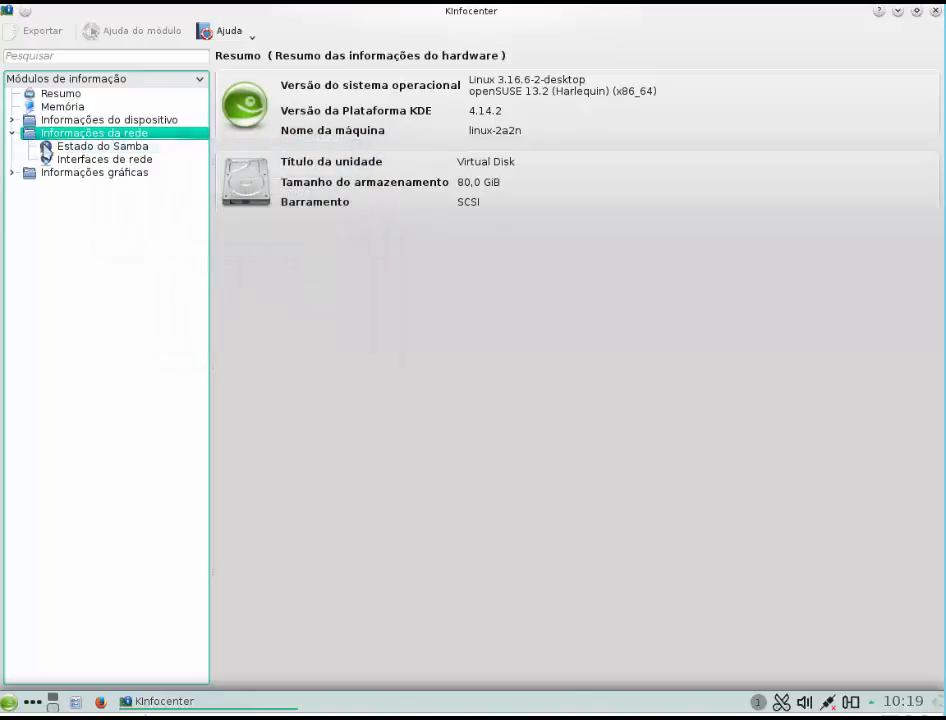
click(74, 160)
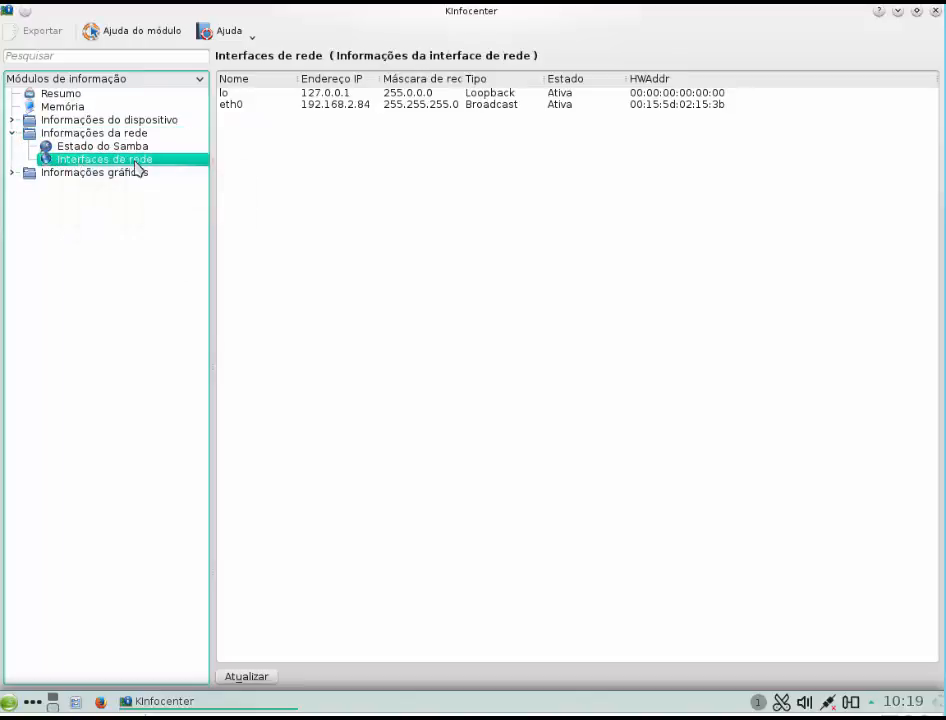
Step: Switch to Notepad and record the eth0 addresses on separate lines: 192.168.2.84 and 00:15:5d:02:15:3b
click(685, 708)
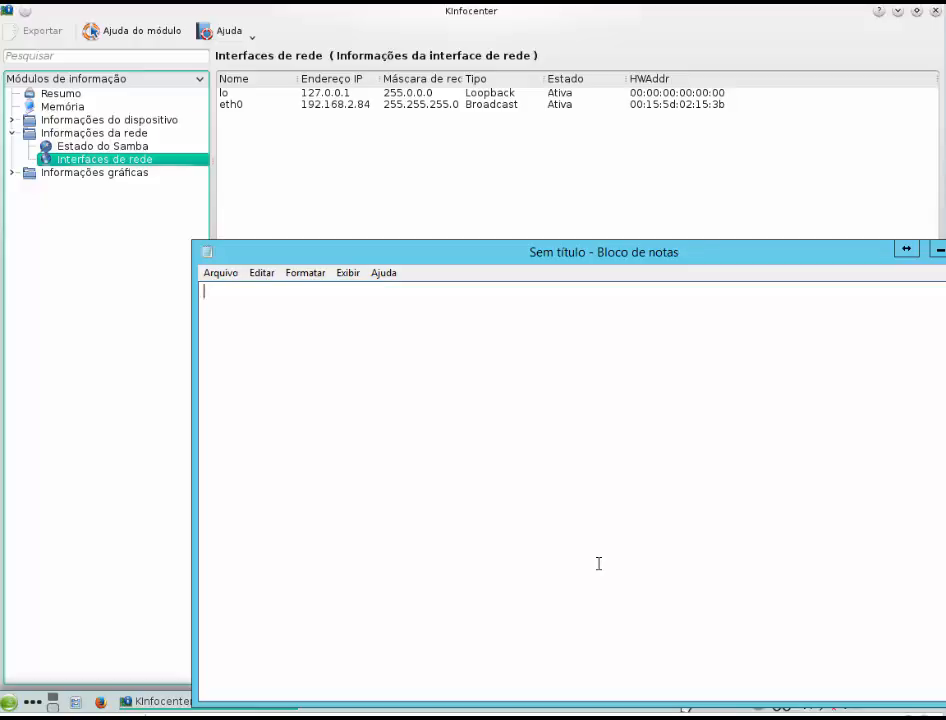
text(192.168.2.84)
key(Return)
text(00)
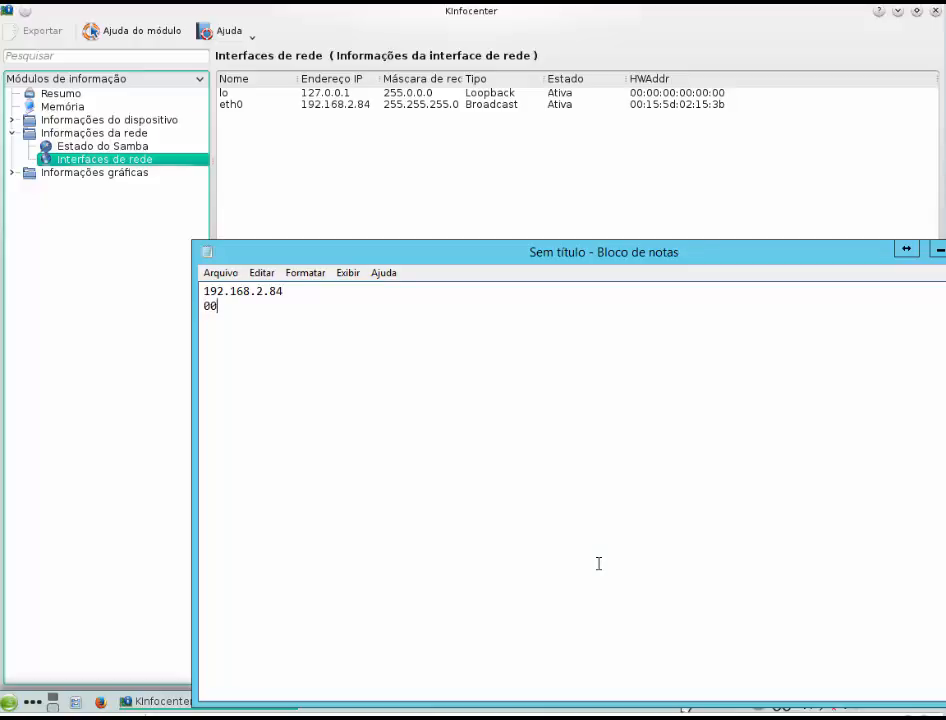
text(:15:5d:02:15:3b)
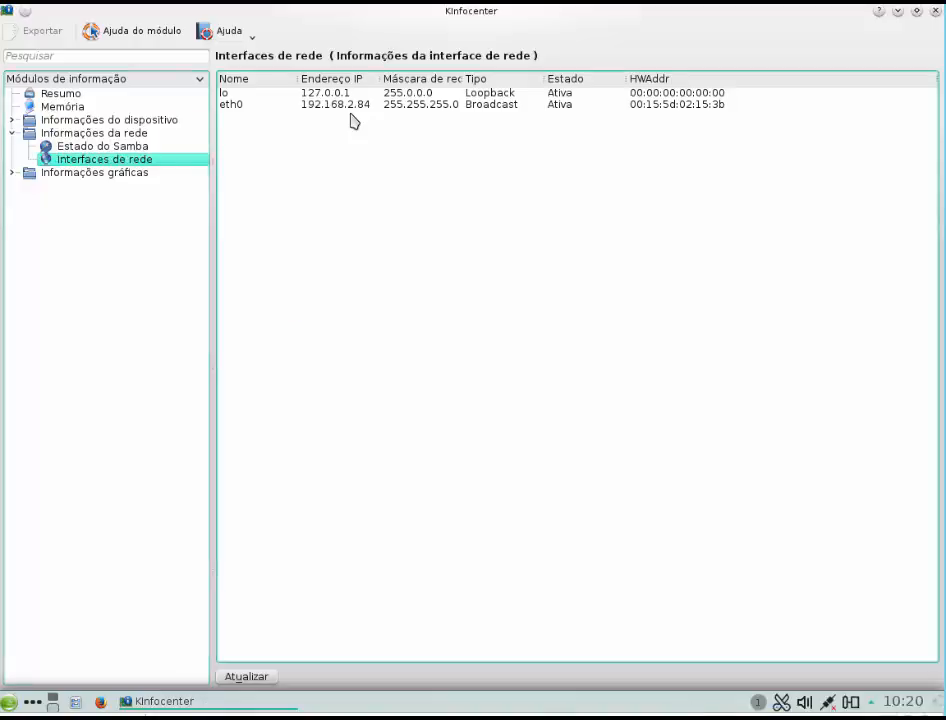
Step: Examine the Samba status, network interfaces and X server information, and expand the device information modules in KInfoCenter
click(112, 147)
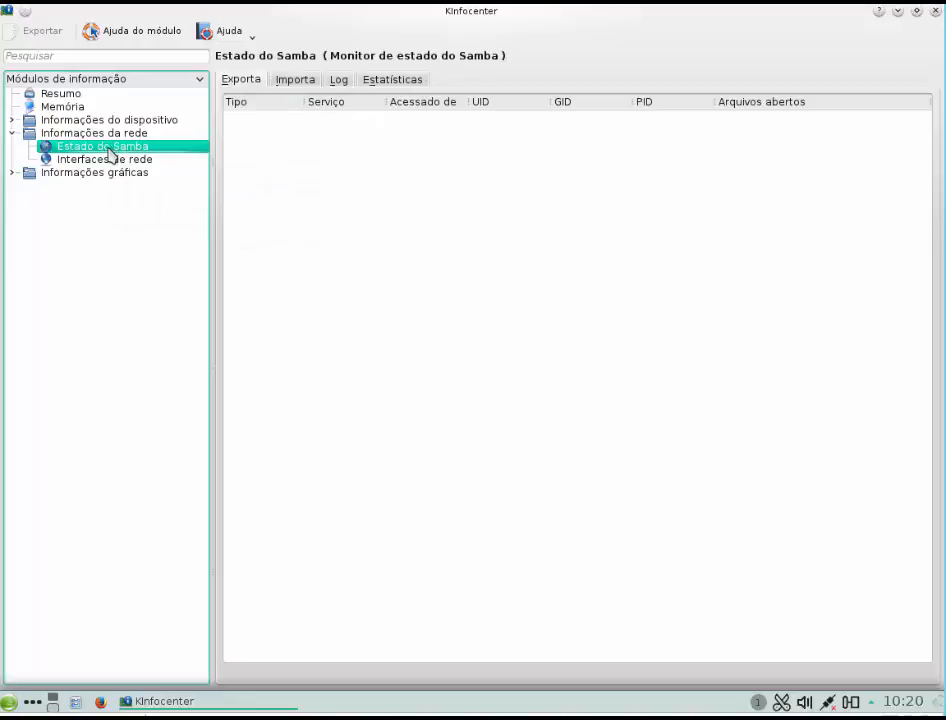
click(72, 163)
click(21, 174)
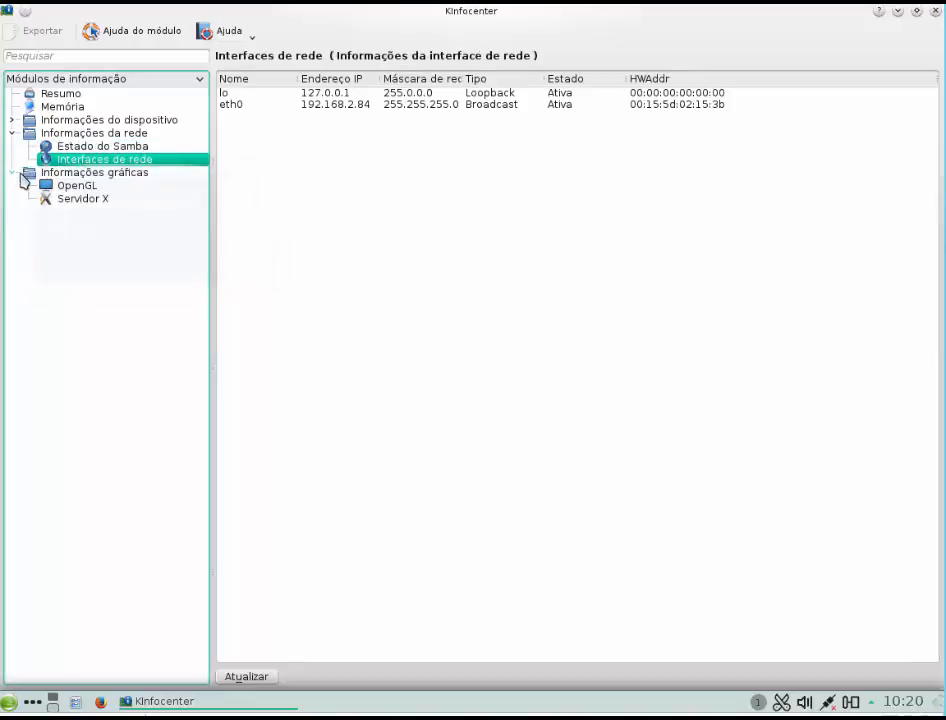
click(75, 198)
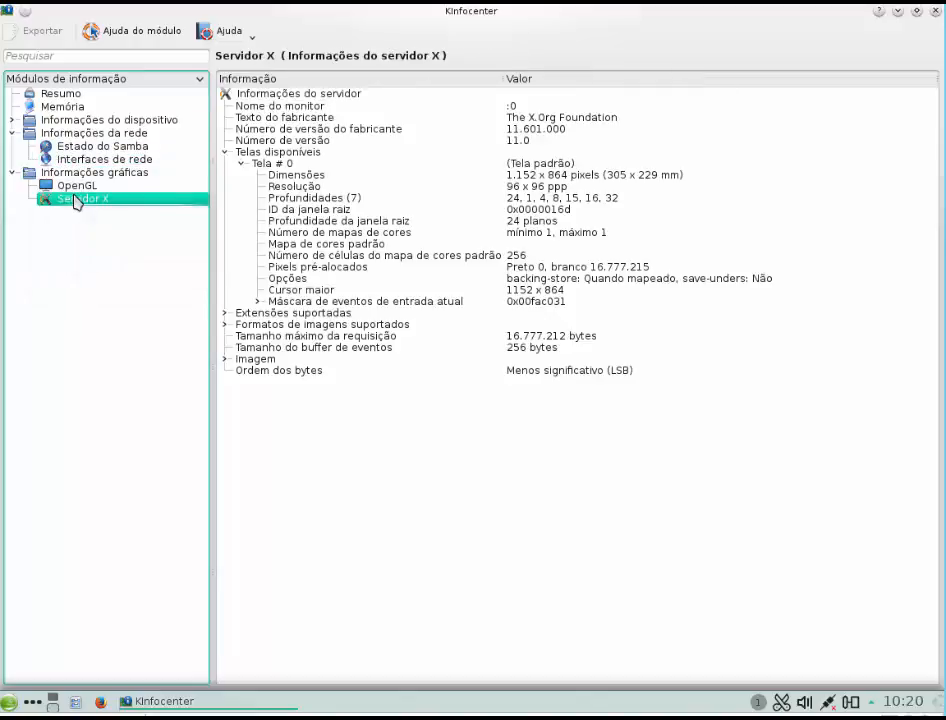
click(100, 121)
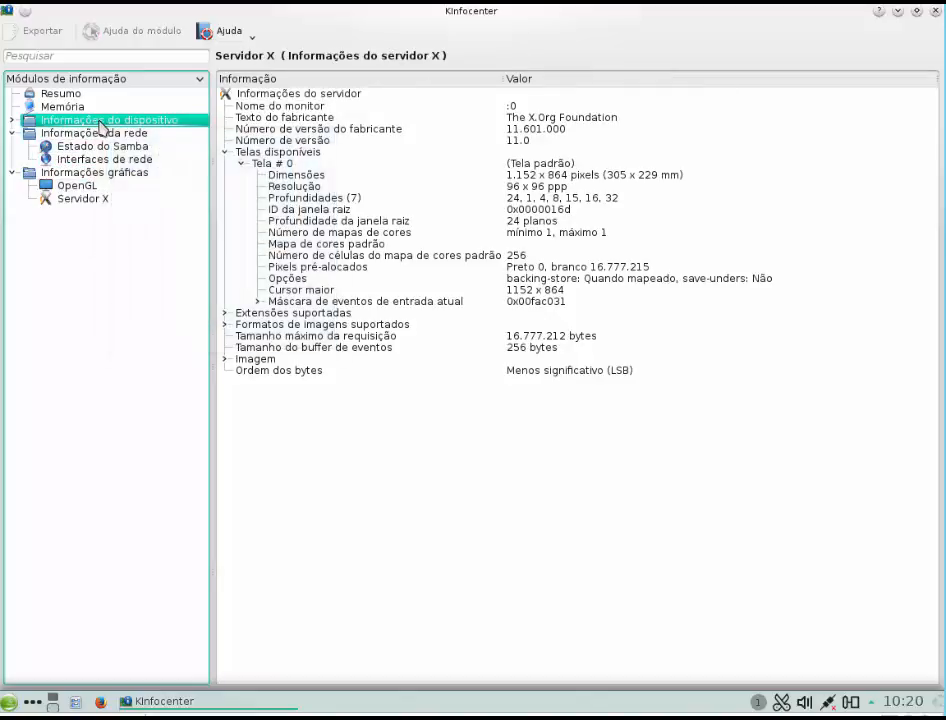
click(13, 121)
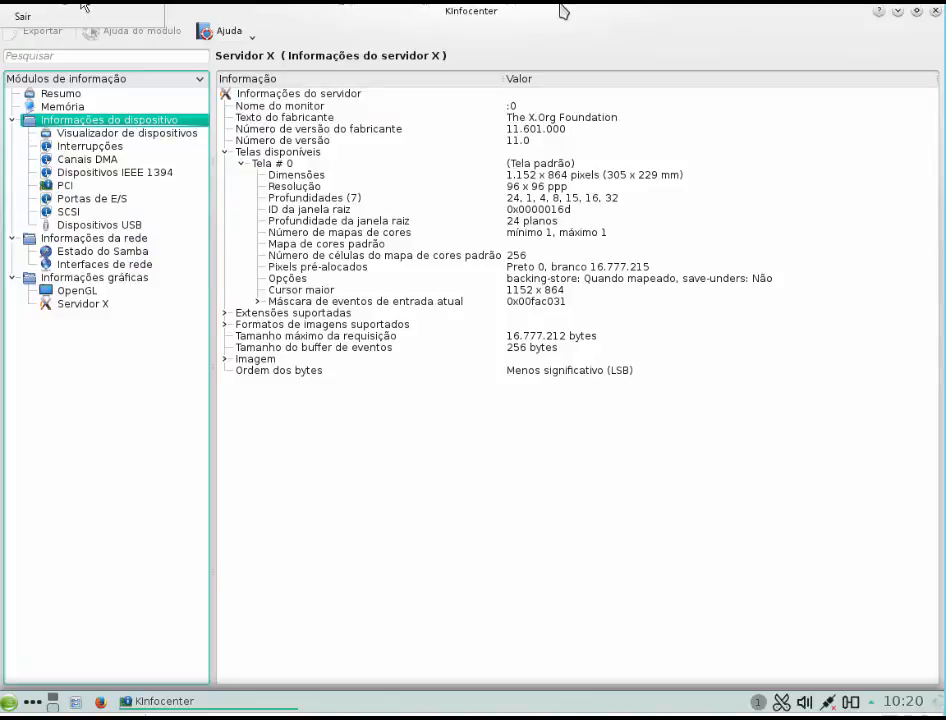
Step: Open the Opensuse virtual machine's settings and view the advanced features of the network adapter on the externo switch
click(84, 4)
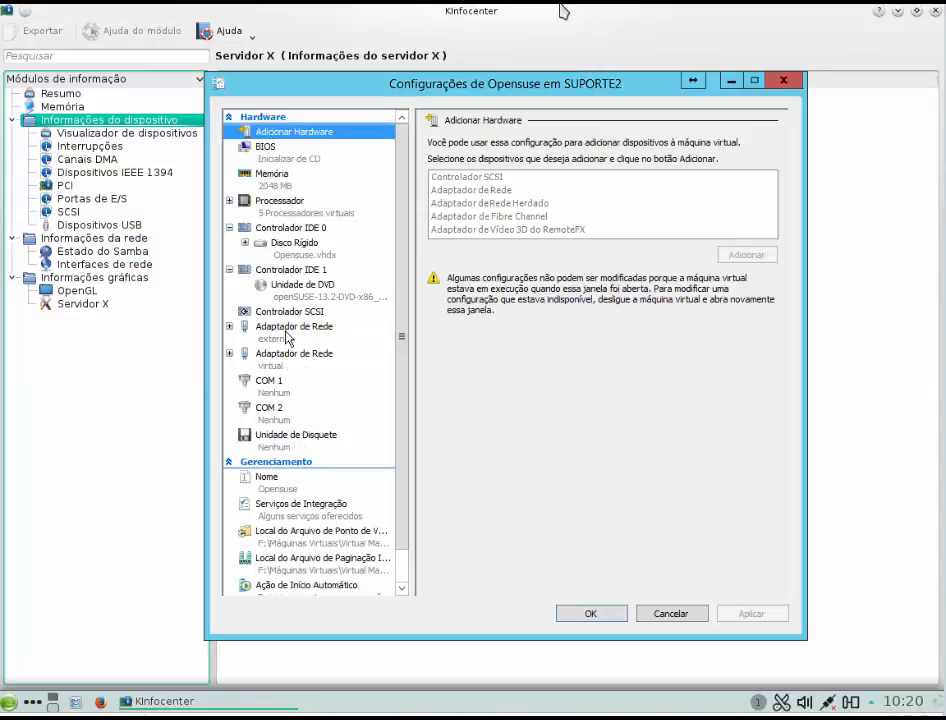
click(289, 333)
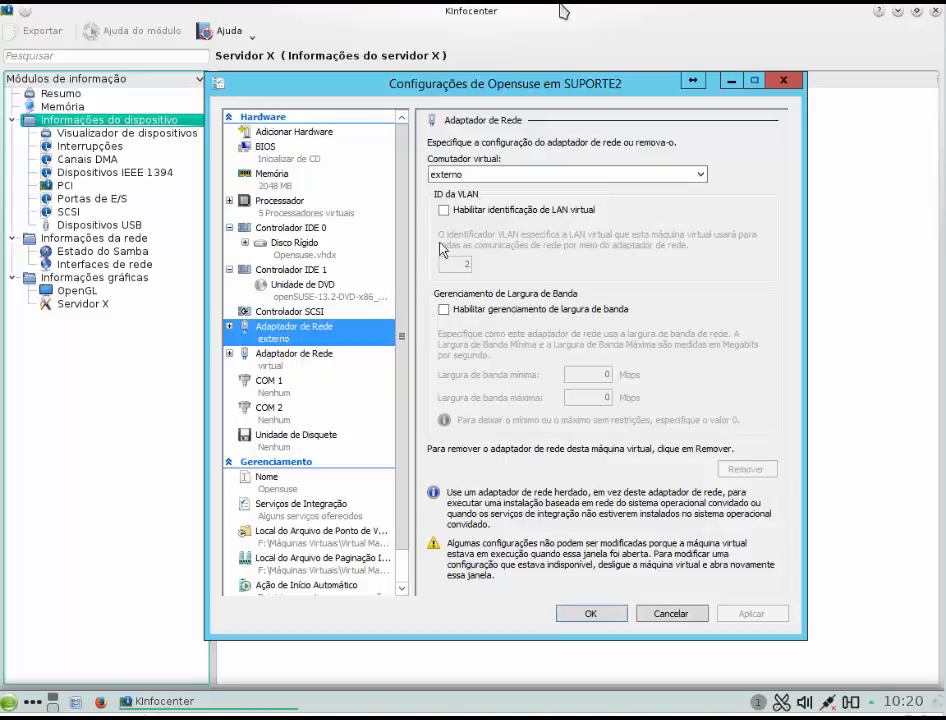
click(231, 328)
click(270, 370)
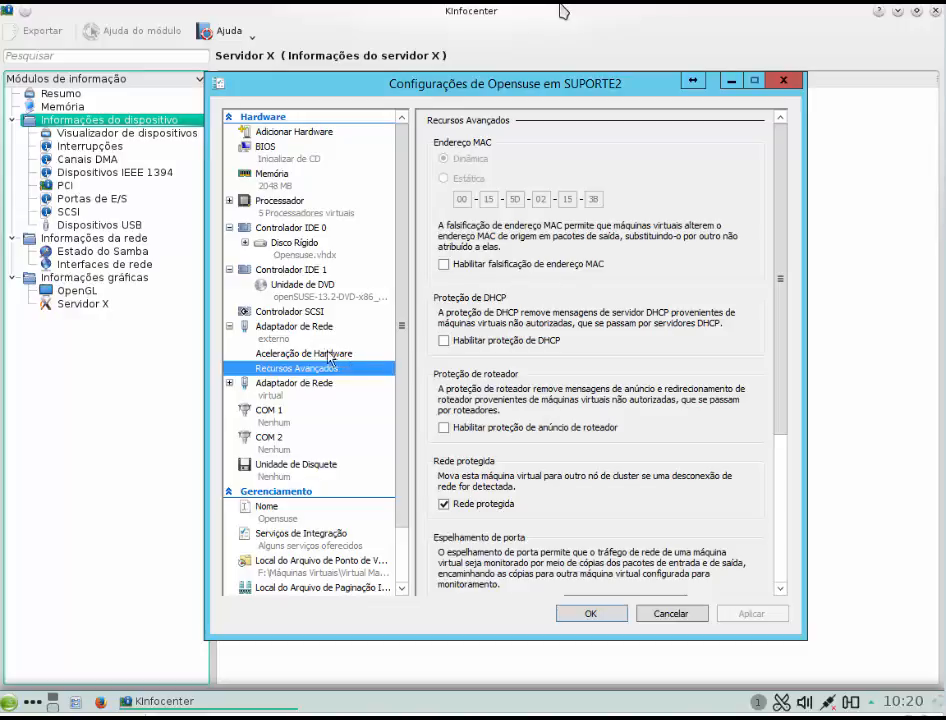
Step: Connect the second network adapter, currently on the virtual switch, to the externo switch and save the virtual machine settings
click(232, 328)
click(258, 358)
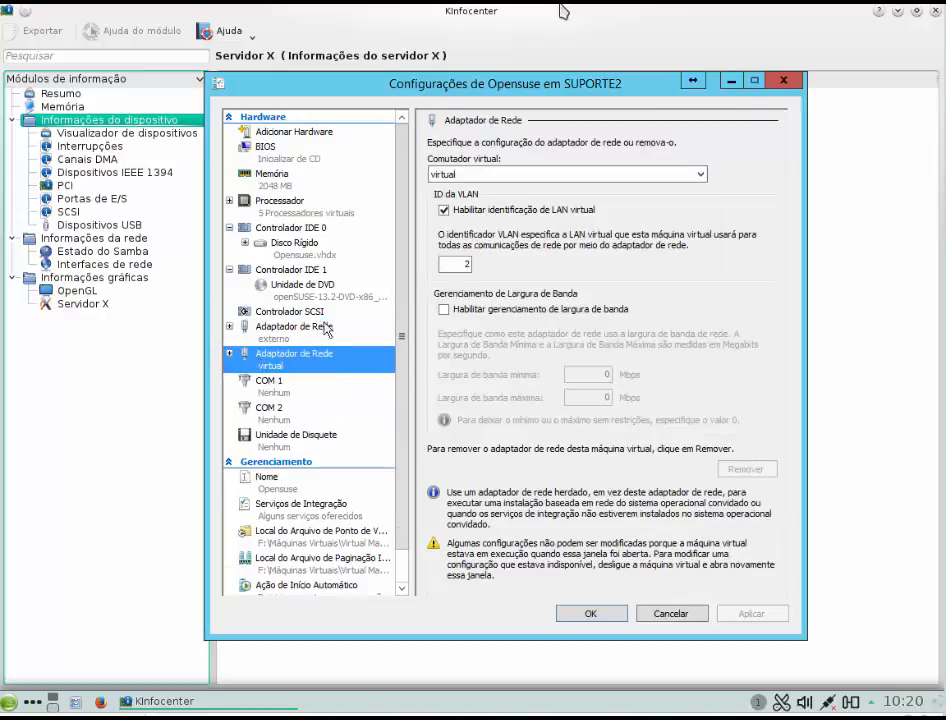
click(519, 175)
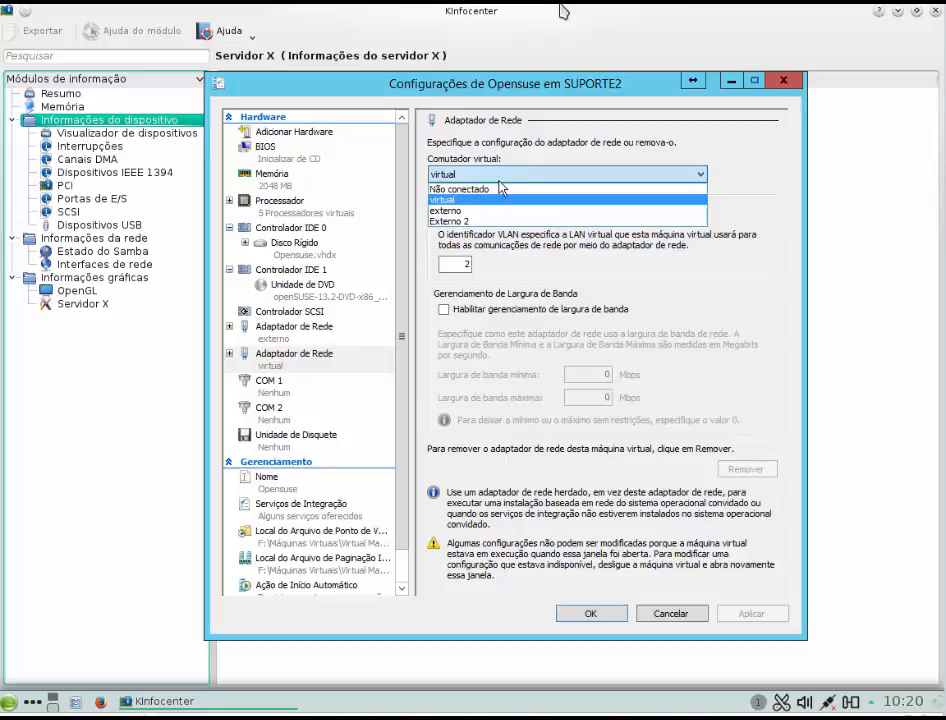
click(478, 211)
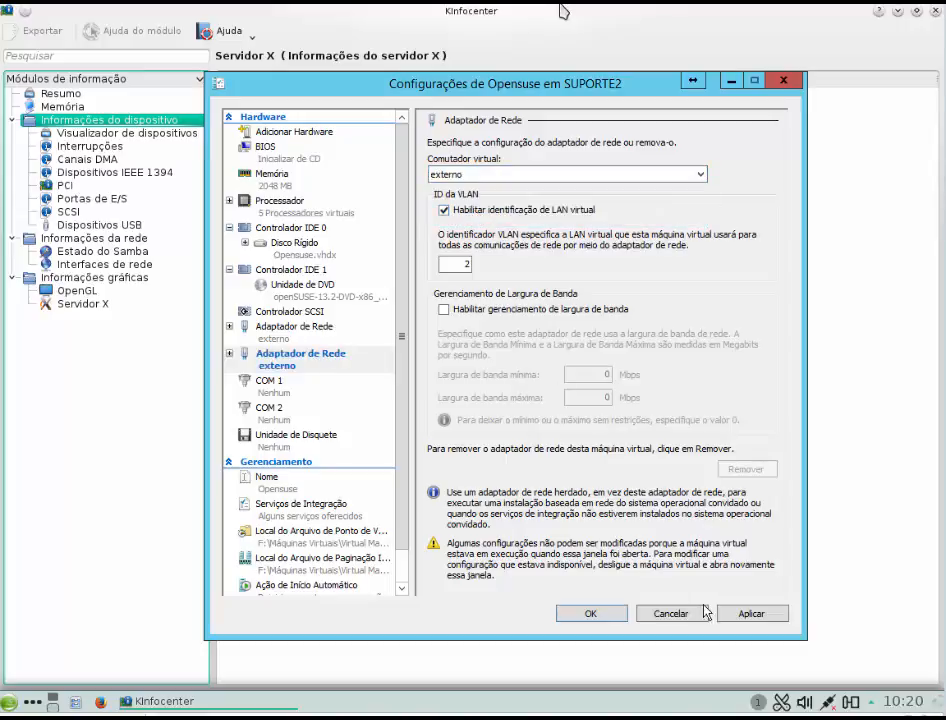
click(751, 613)
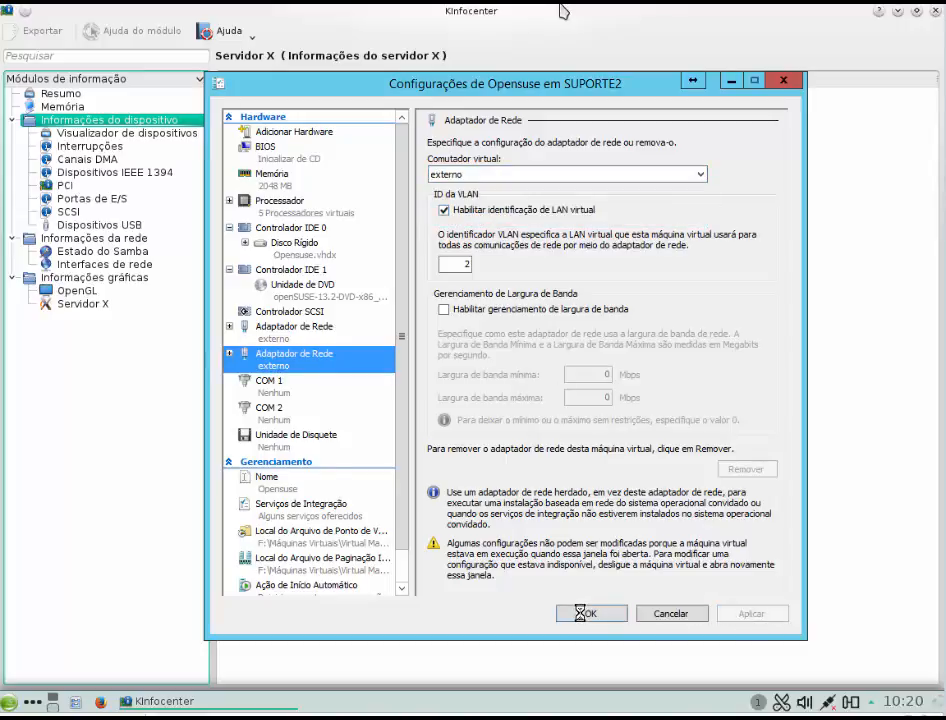
click(588, 614)
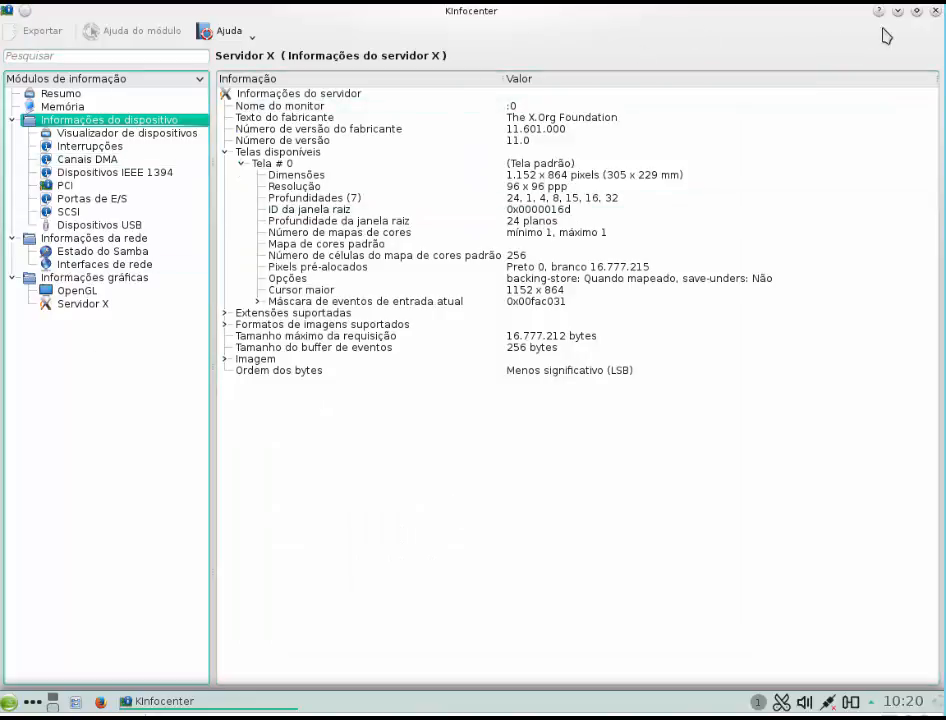
Step: Close KInfoCenter and shut down the openSUSE system
click(936, 11)
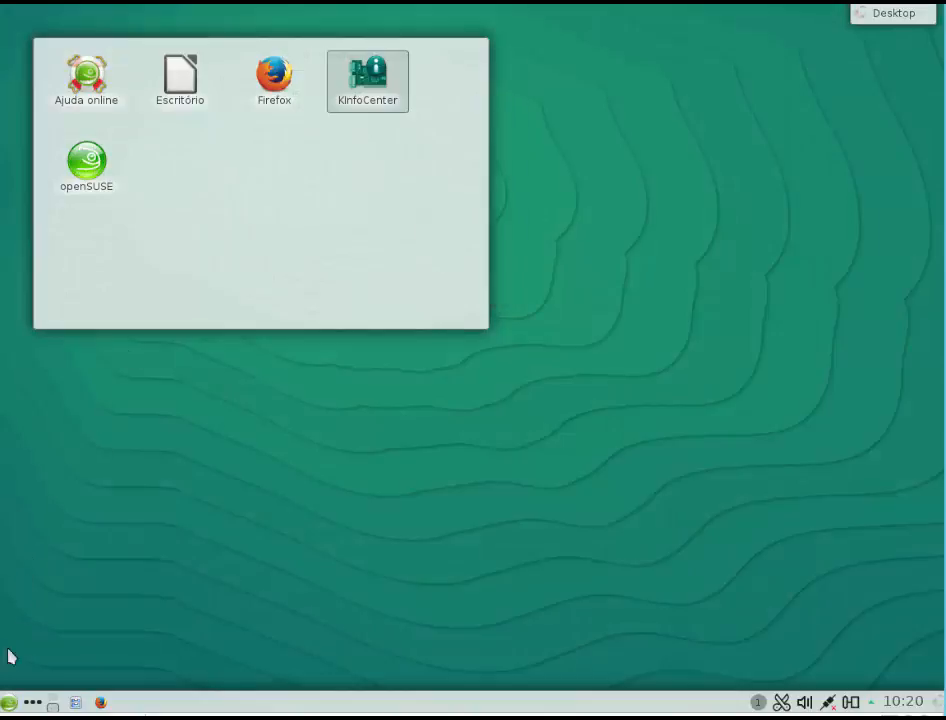
click(4, 707)
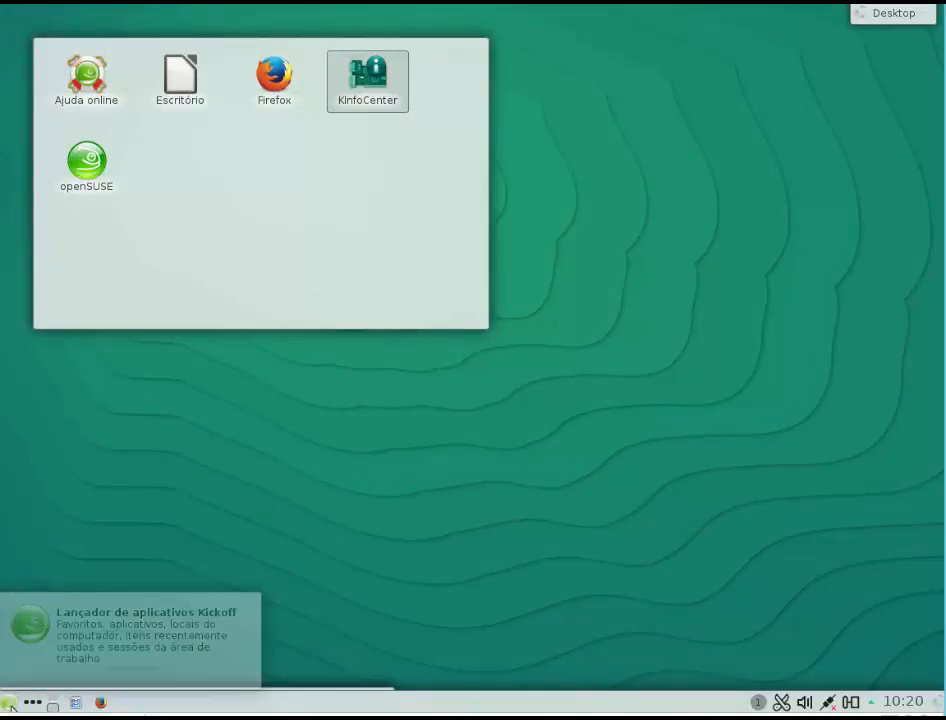
mouse_move(380, 670)
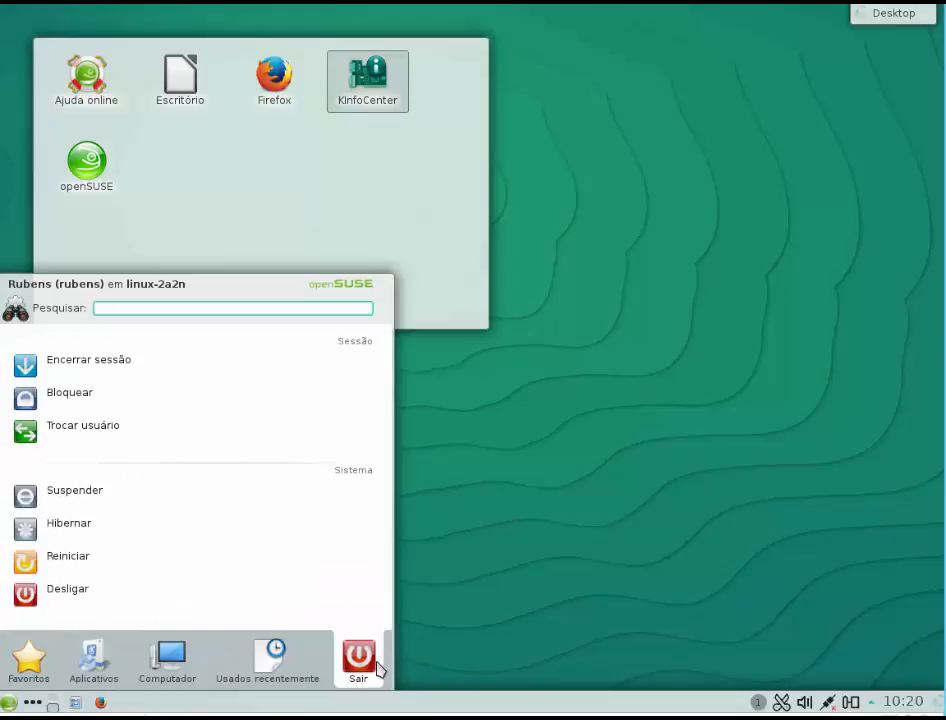
click(186, 611)
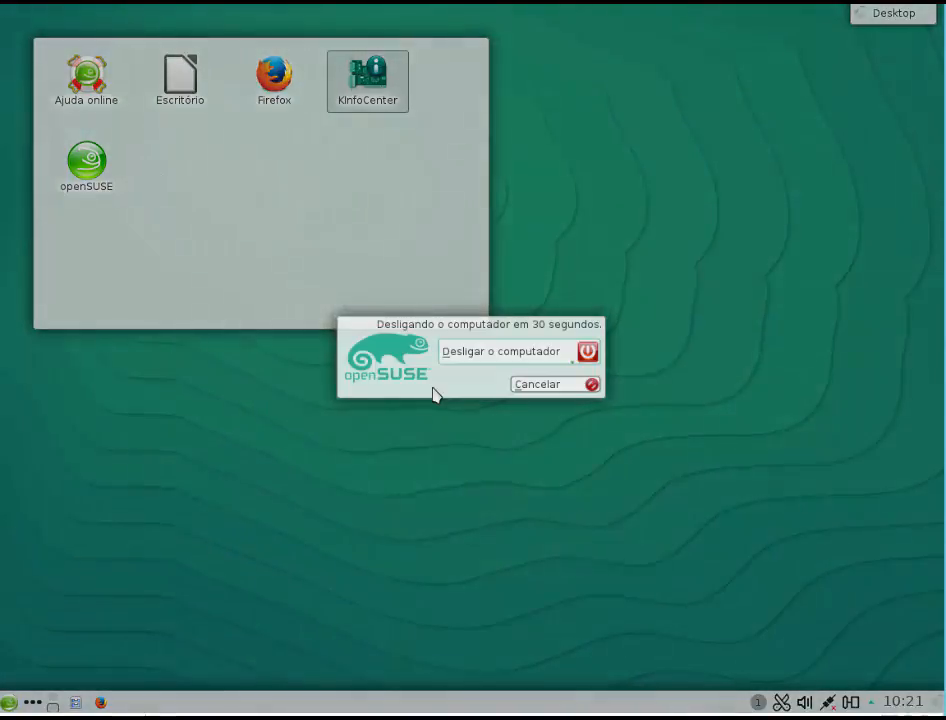
click(465, 362)
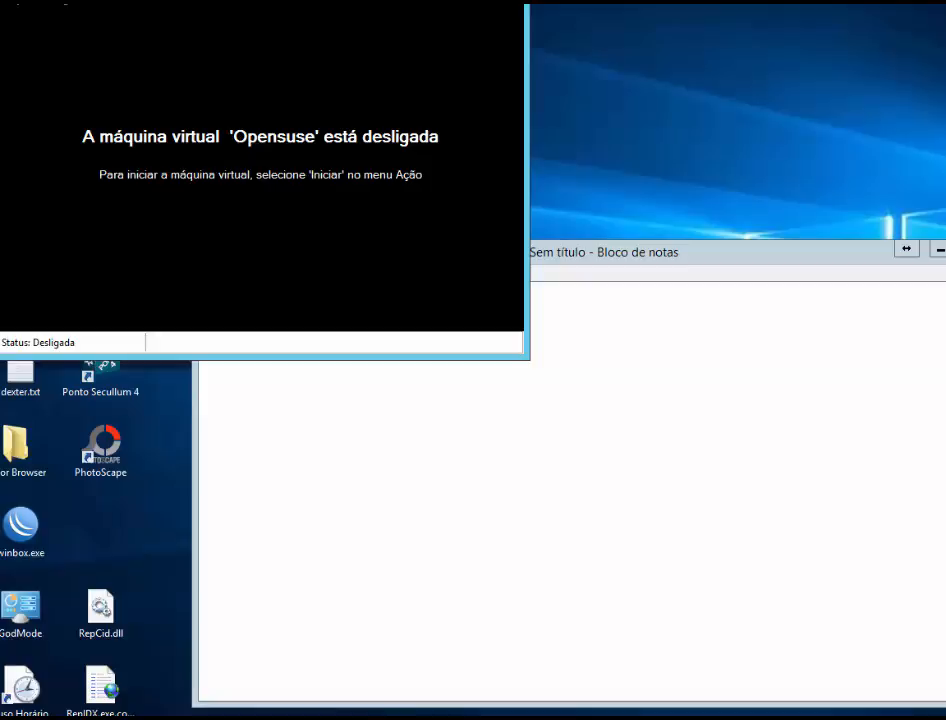
Step: In the Opensuse virtual machine's settings, make the first network adapter's MAC address static, check it against the Notepad record, and apply
mouse_move(65, 2)
mouse_down()
mouse_move(84, 8)
mouse_move(80, 15)
mouse_up()
click(40, 15)
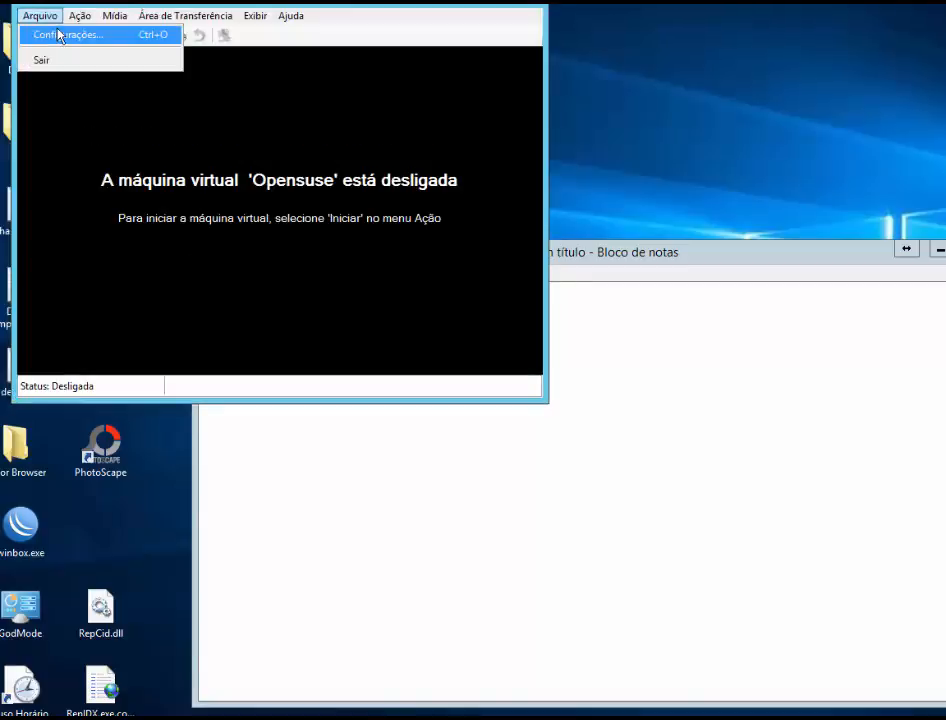
click(45, 34)
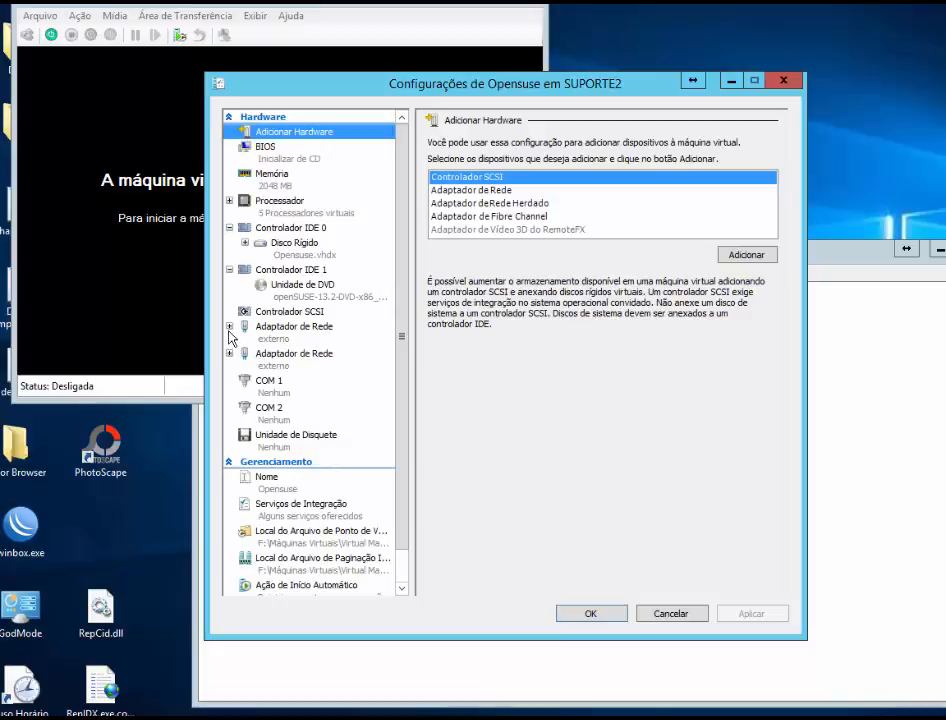
click(230, 327)
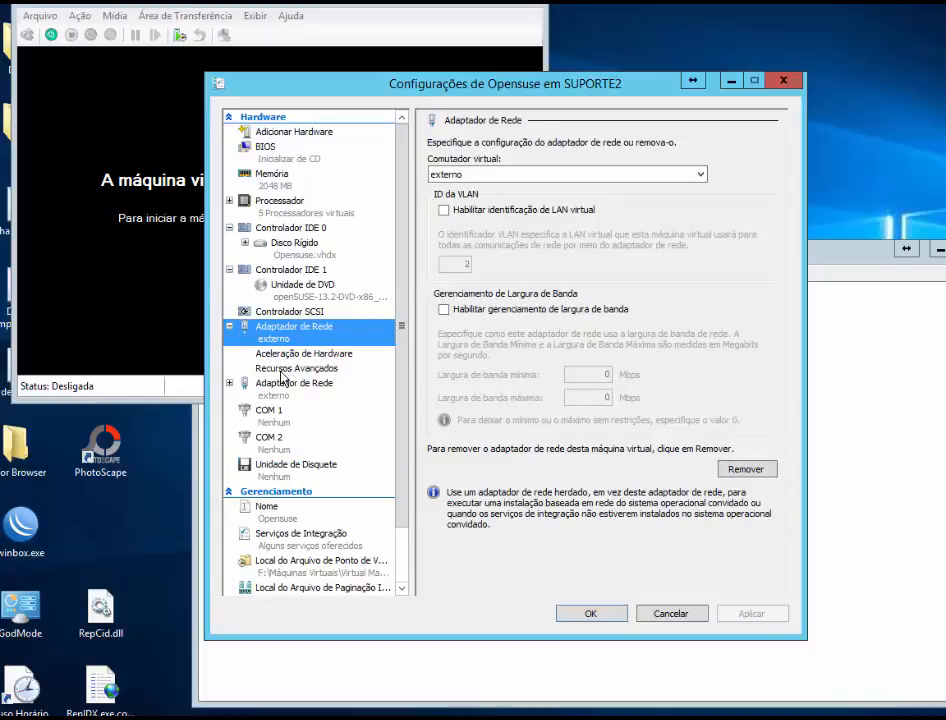
click(288, 367)
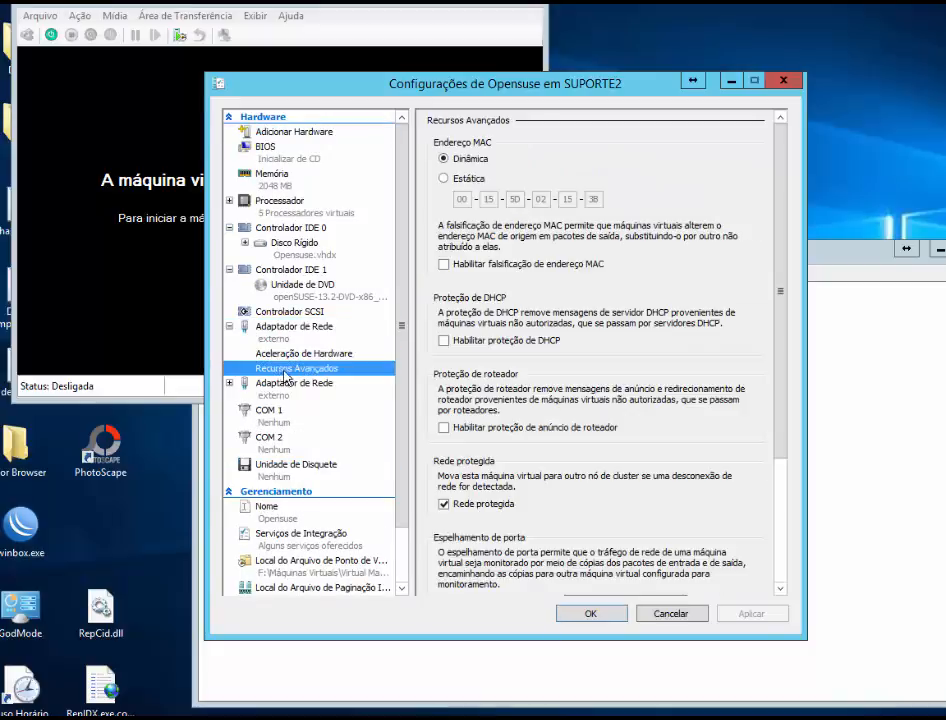
click(479, 181)
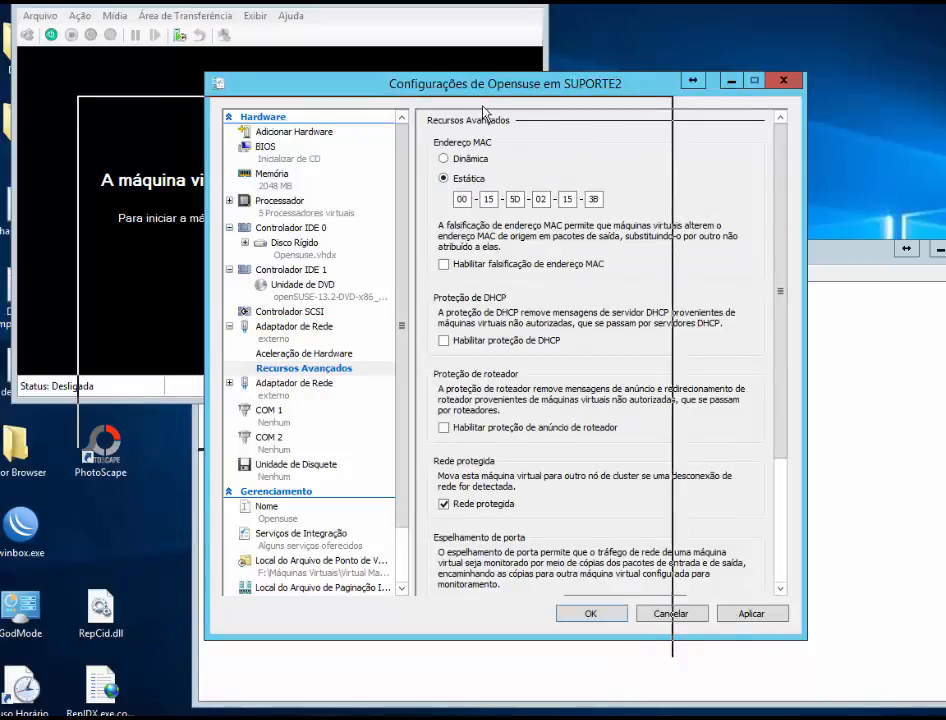
drag(620, 87, 482, 108)
click(726, 256)
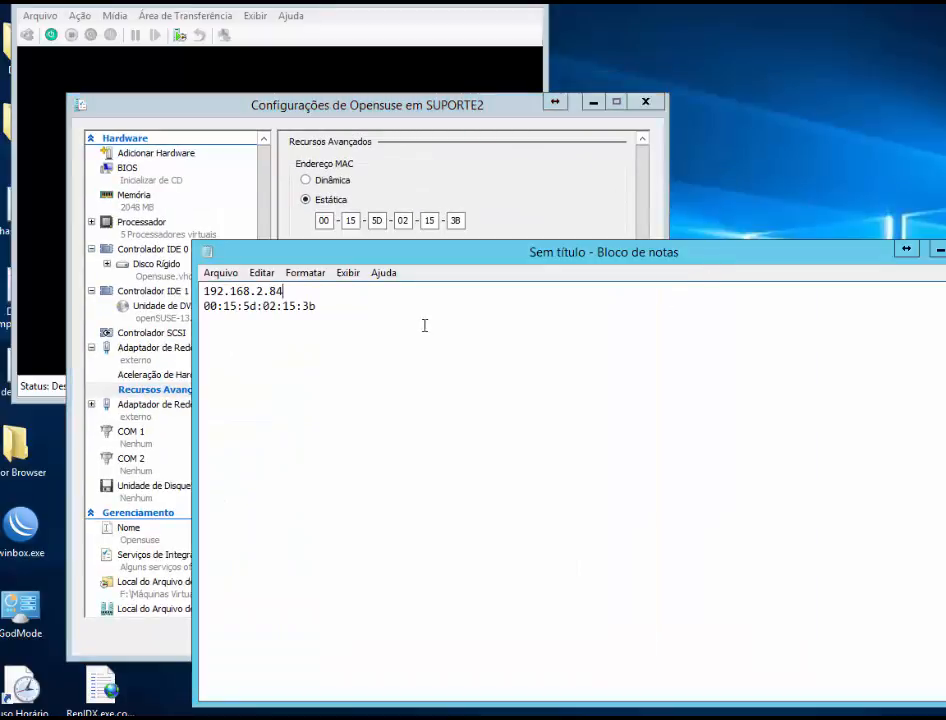
click(325, 307)
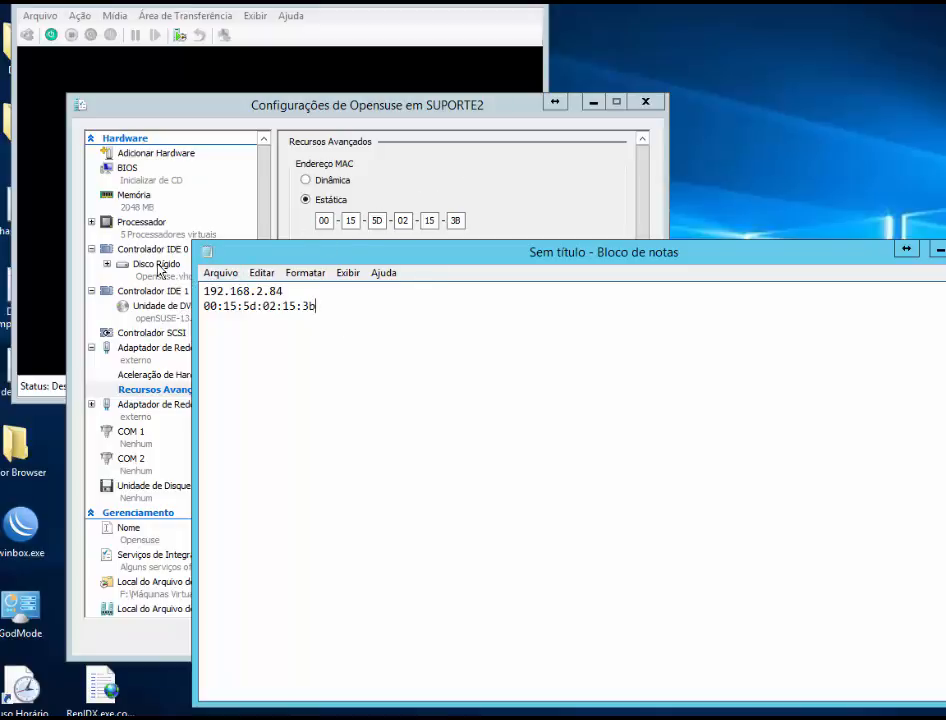
click(418, 200)
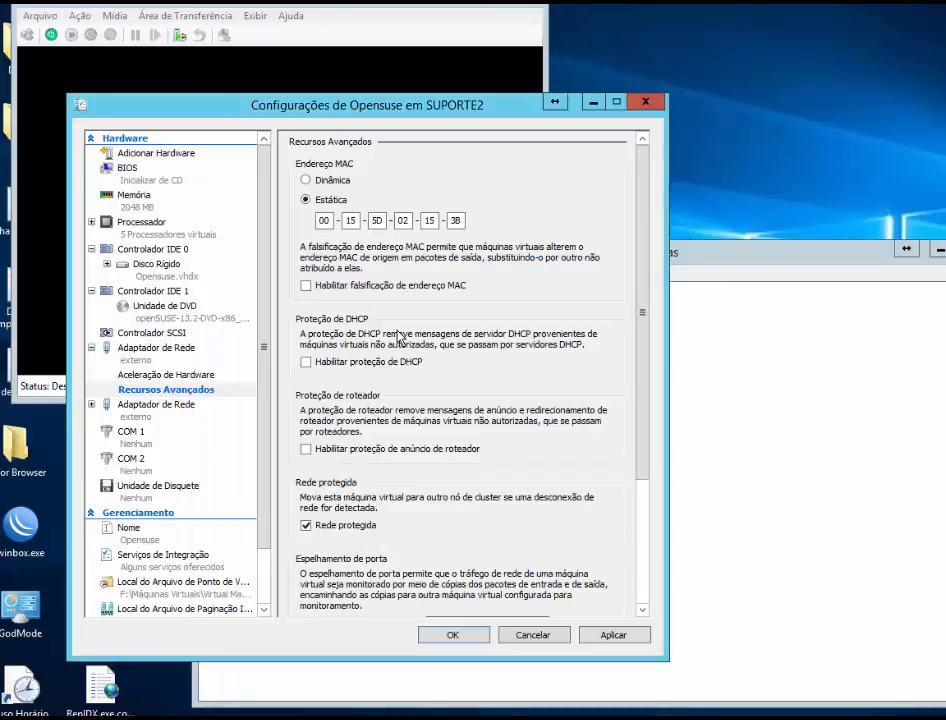
click(613, 634)
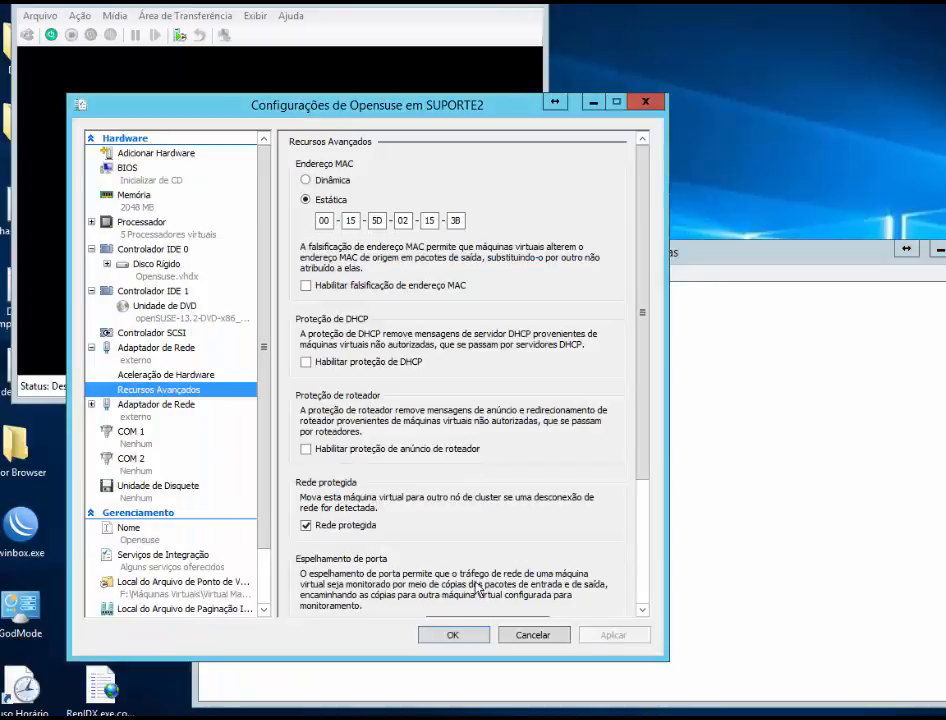
Step: Make the second network adapter's MAC address static, apply the change and close the virtual machine settings
click(92, 404)
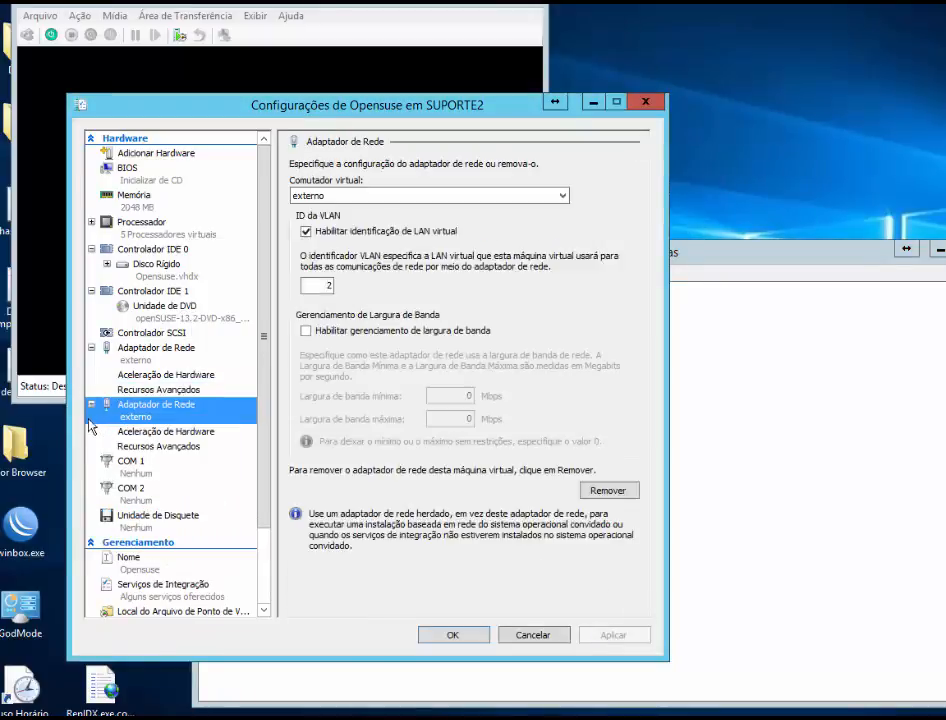
click(110, 446)
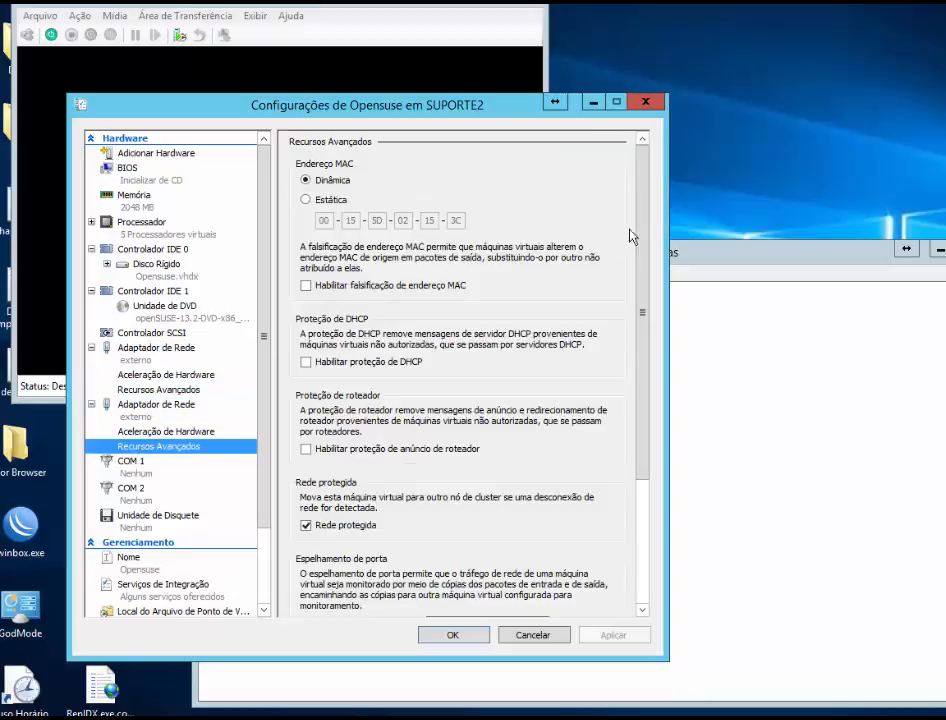
click(736, 339)
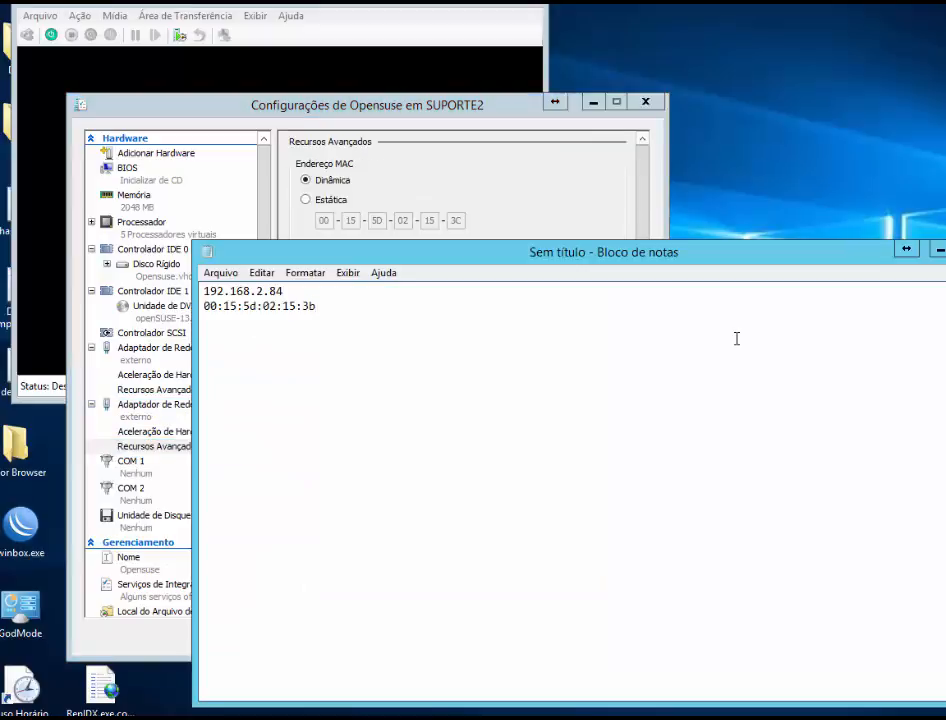
click(414, 197)
click(338, 200)
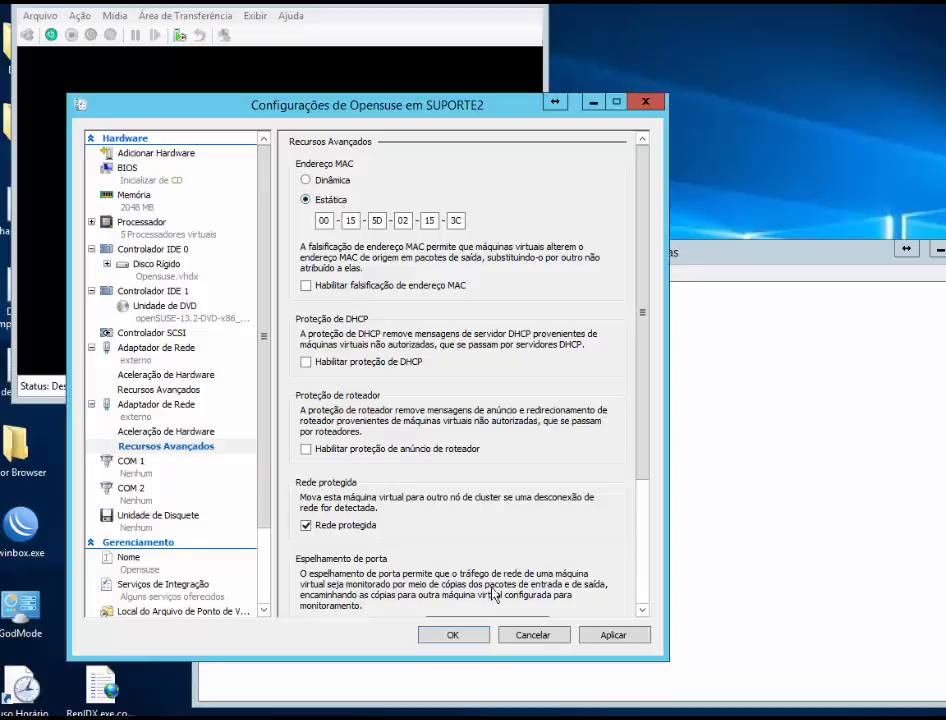
click(596, 636)
click(452, 634)
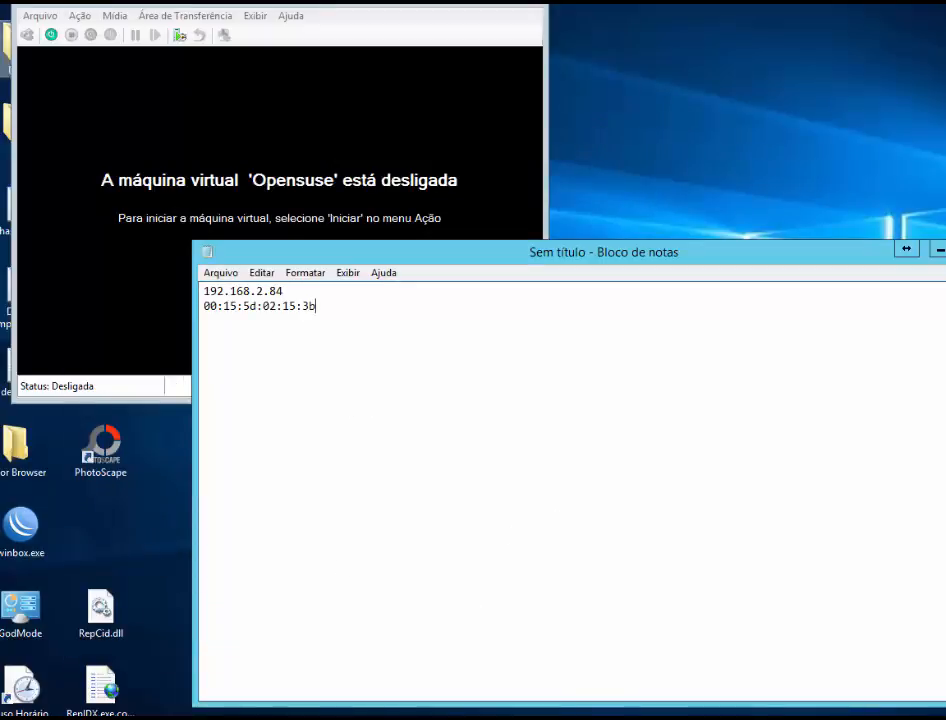
Step: Reopen the Opensuse virtual machine's settings and check the second network adapter's advanced features
click(40, 15)
click(44, 36)
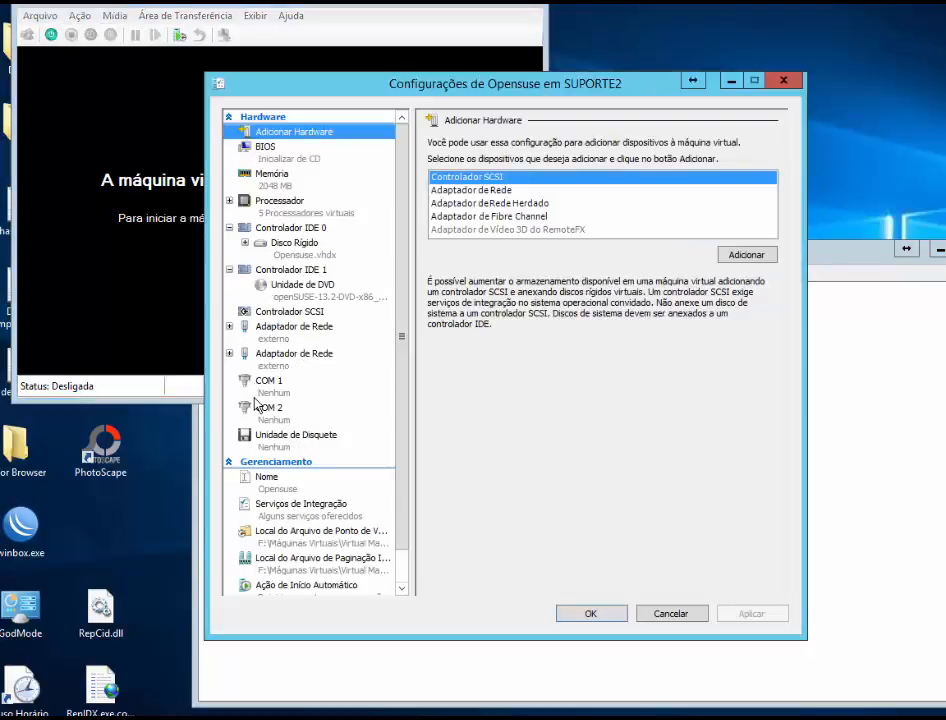
click(232, 356)
click(290, 394)
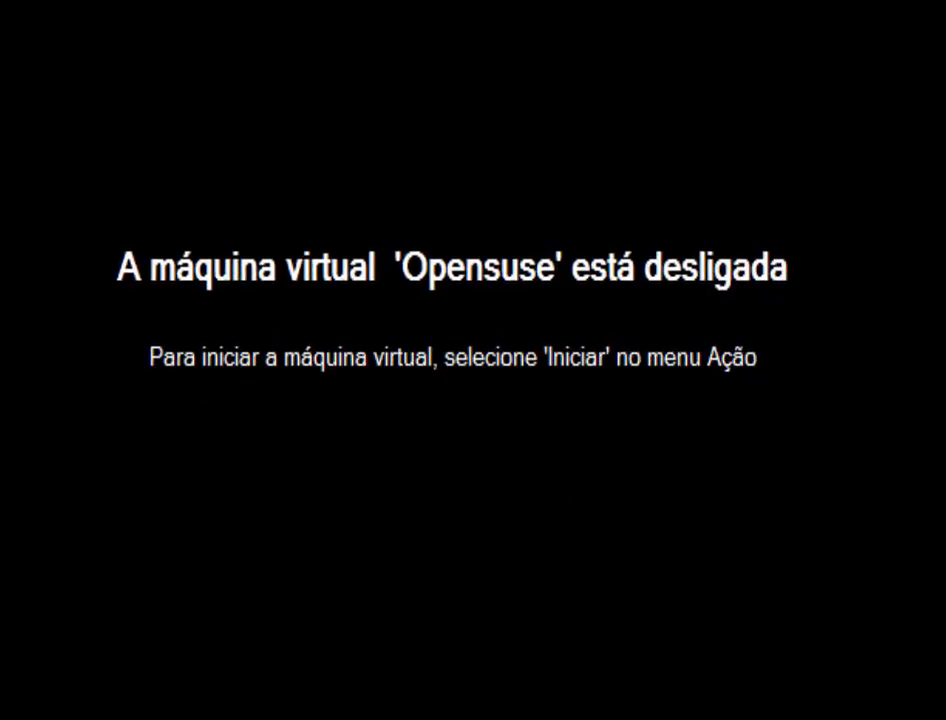
Step: Start the Opensuse virtual machine and boot it from the hard disk to the KDE desktop
key(ctrl+s)
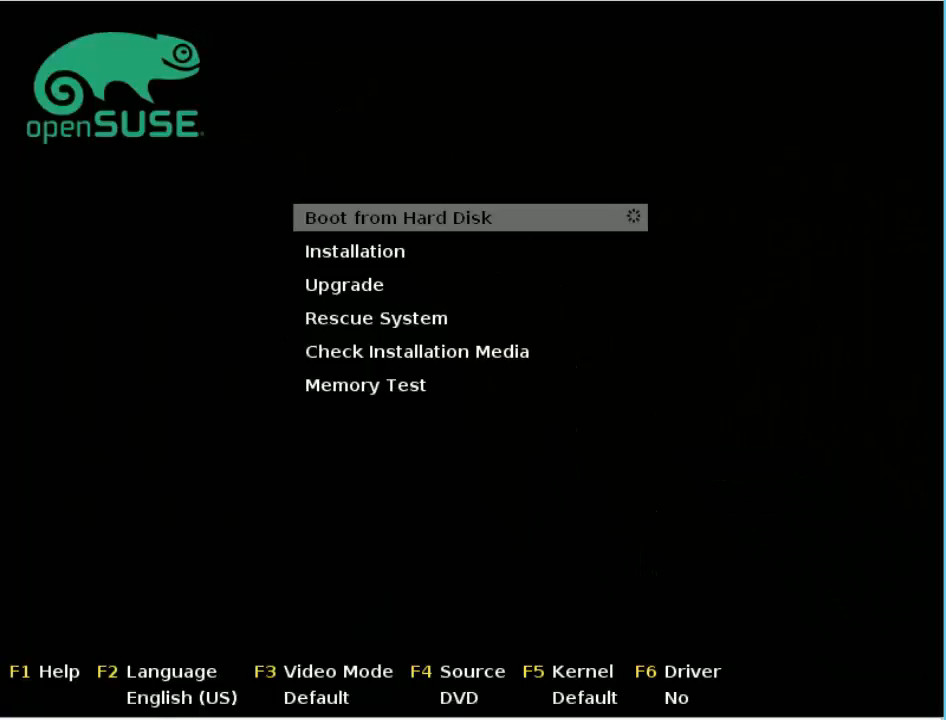
key(Return)
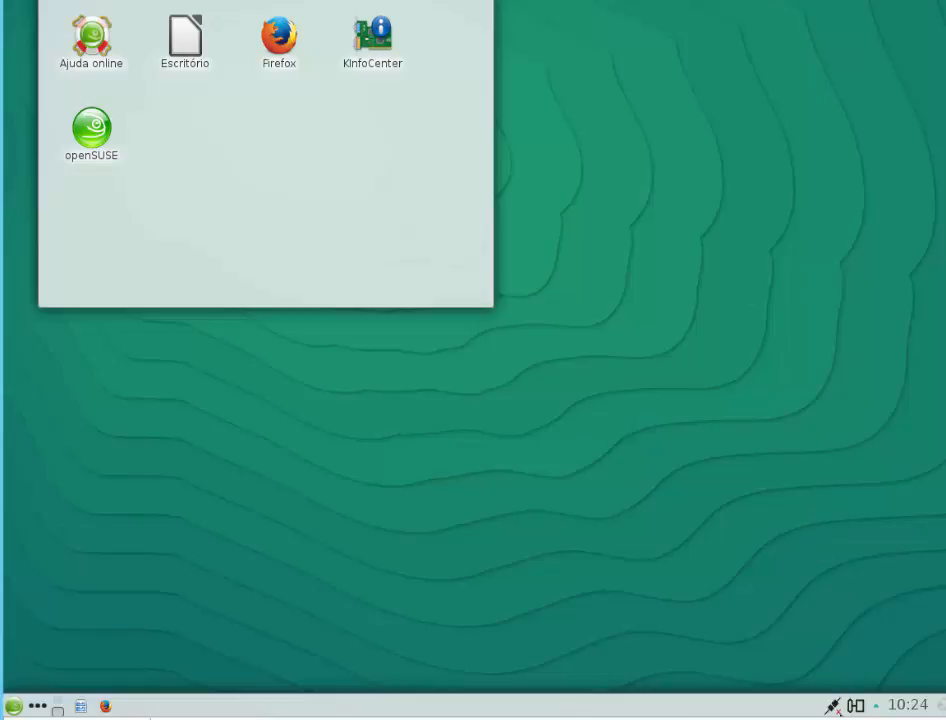
click(868, 682)
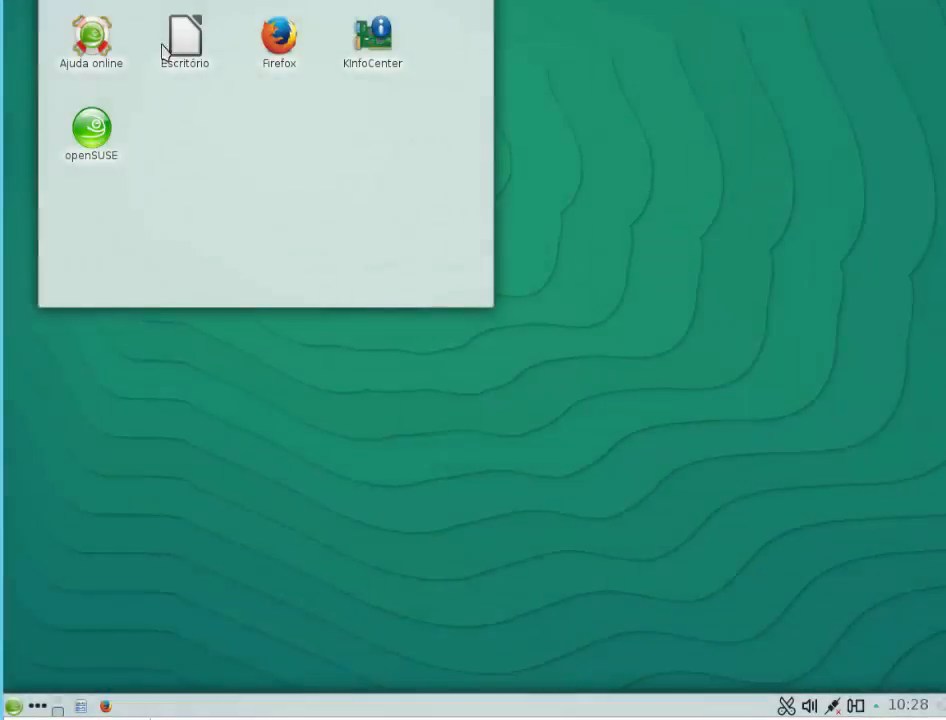
Step: Open KInfoCenter and check the network interfaces information for the adapters' IP and hardware addresses
mouse_move(260, 95)
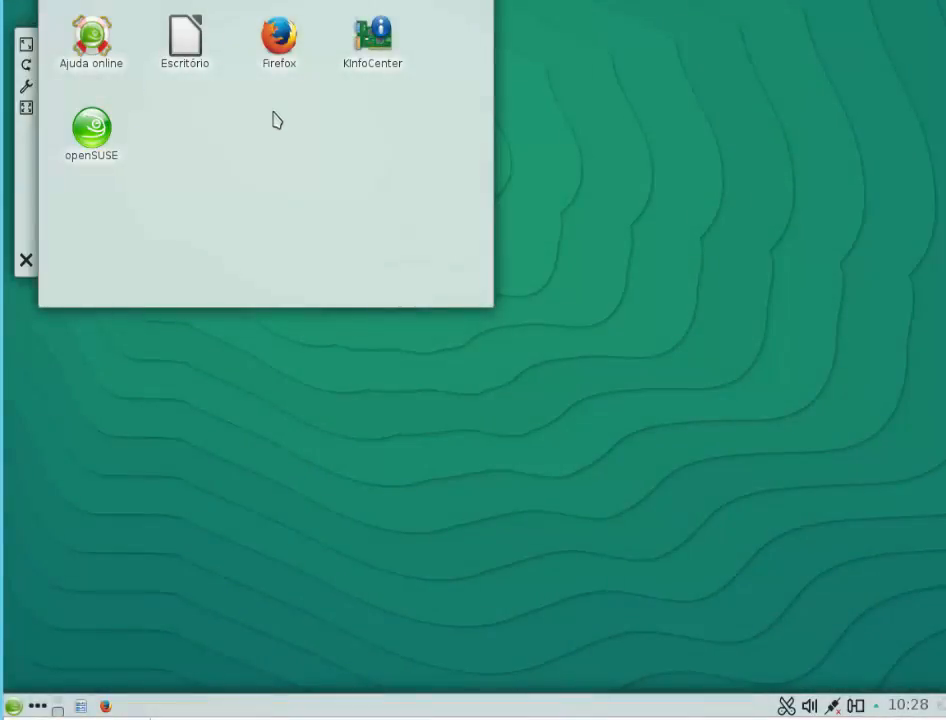
click(379, 64)
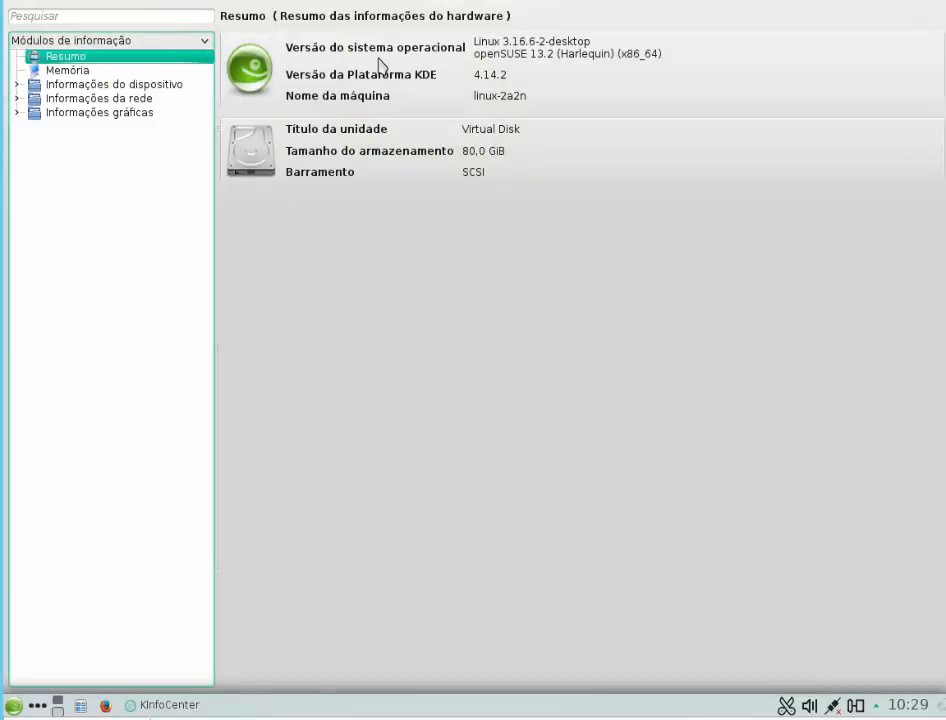
click(16, 99)
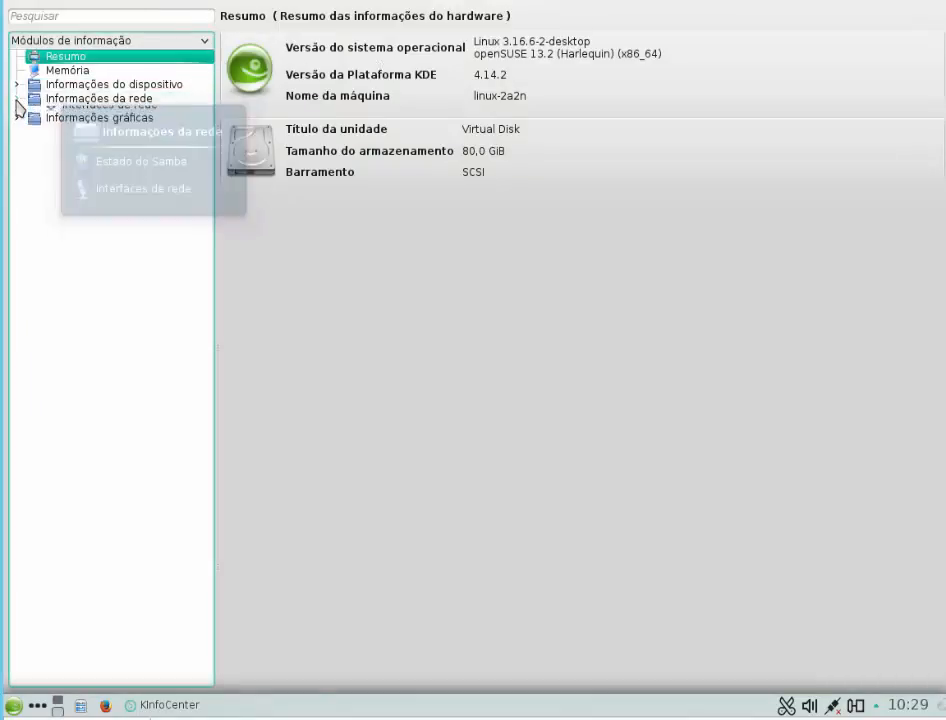
click(80, 127)
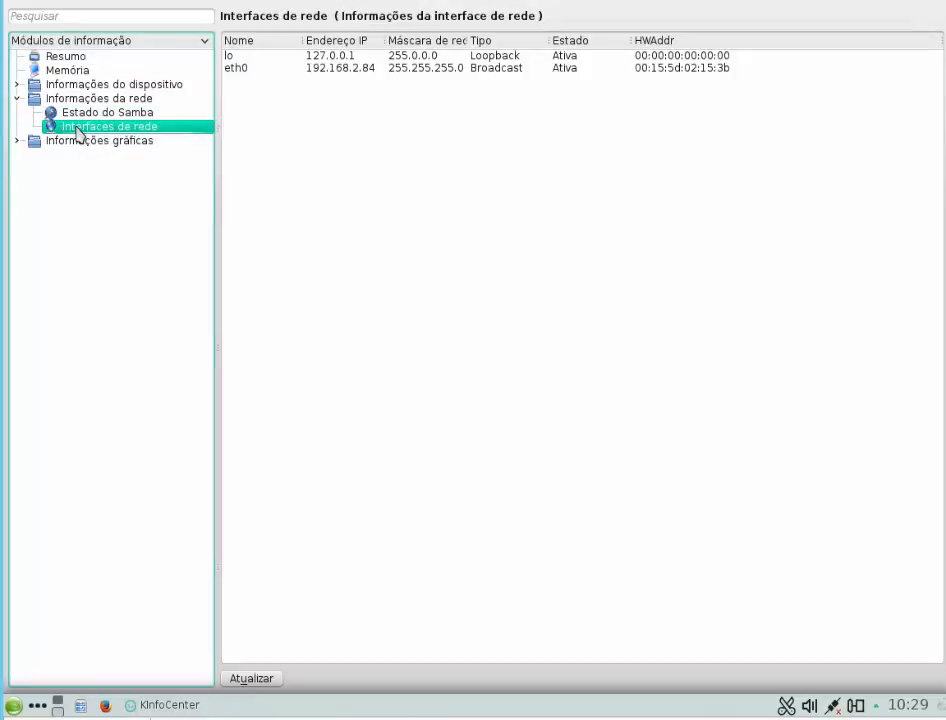
right_click(78, 131)
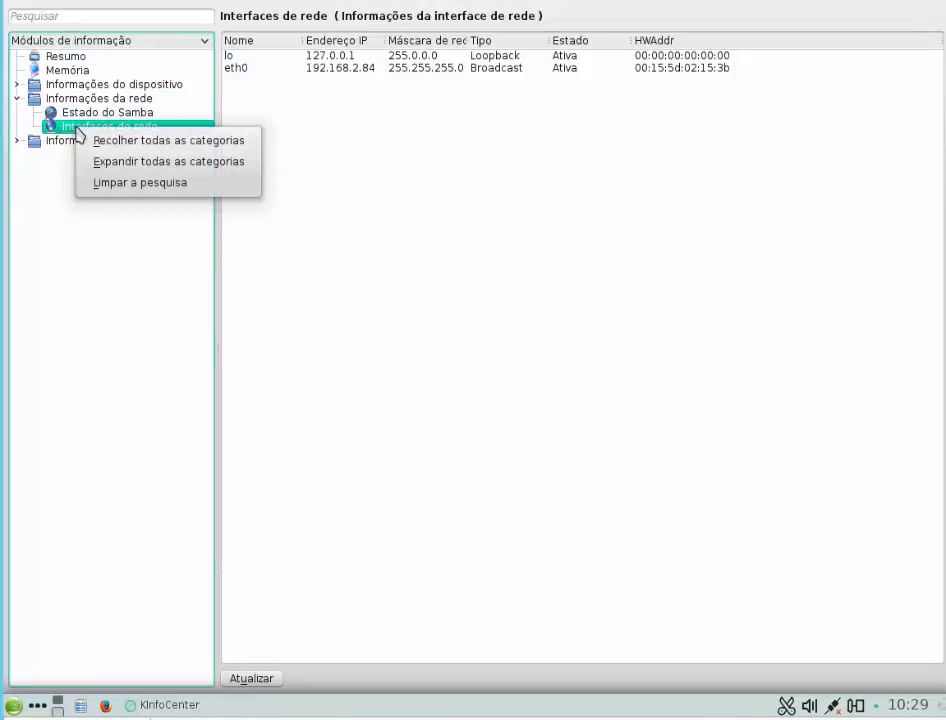
click(513, 178)
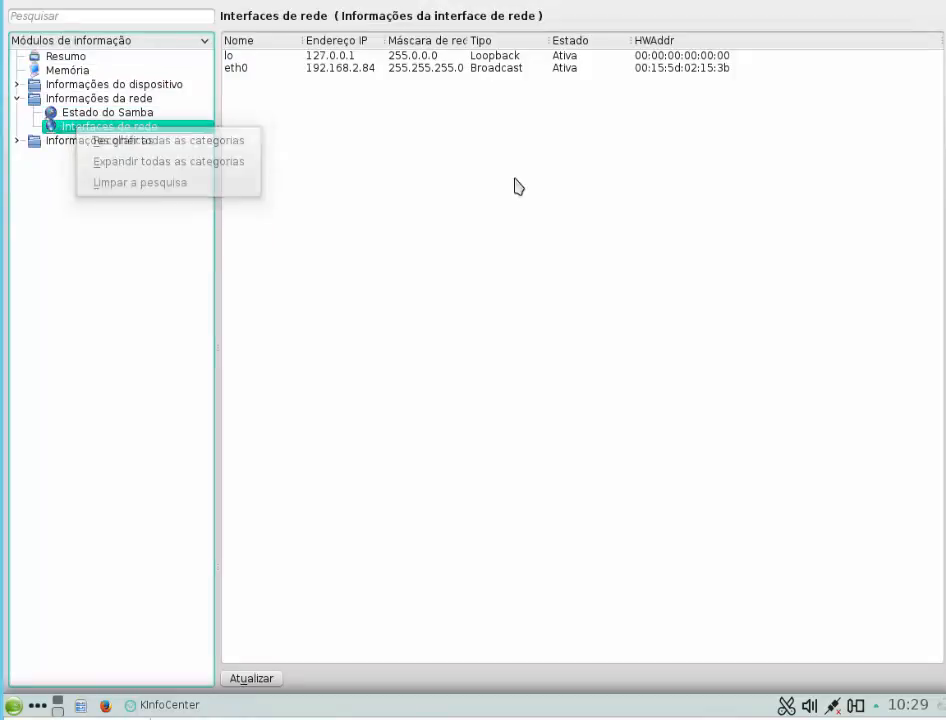
click(348, 180)
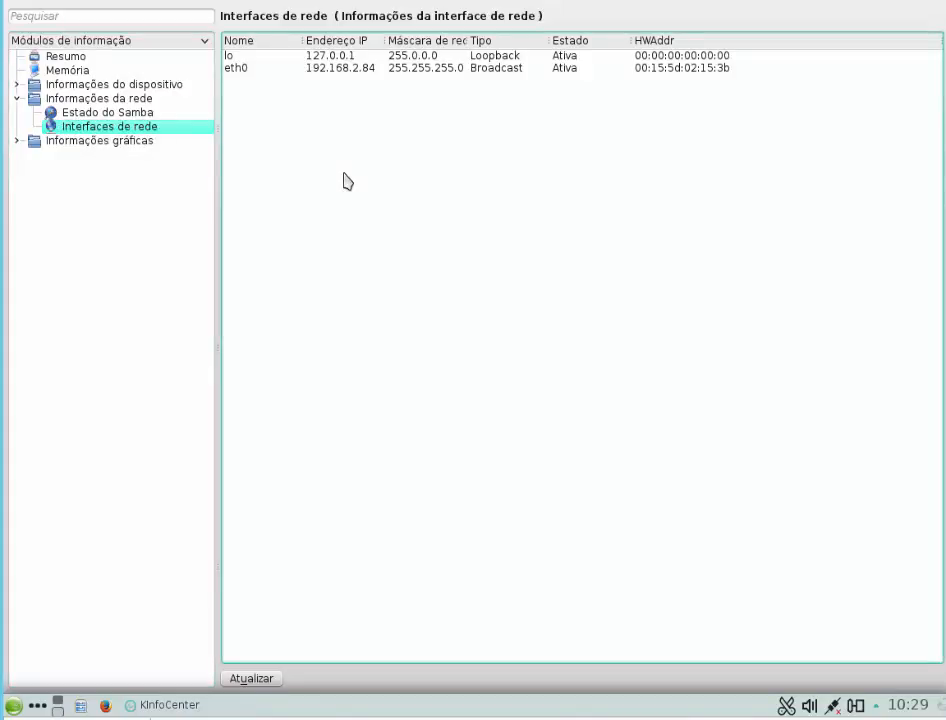
click(35, 144)
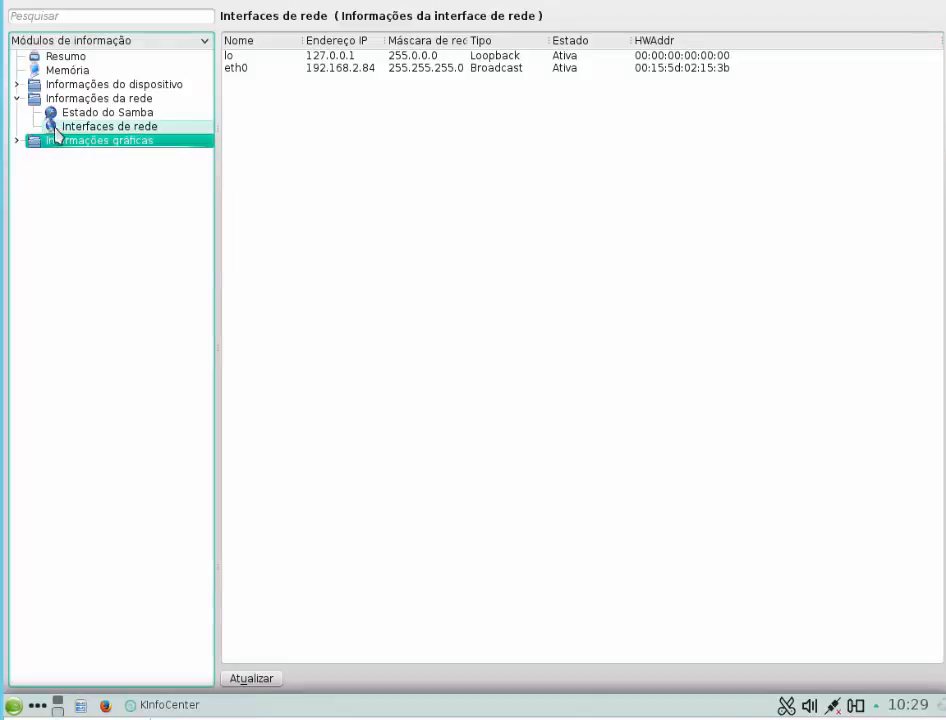
click(76, 102)
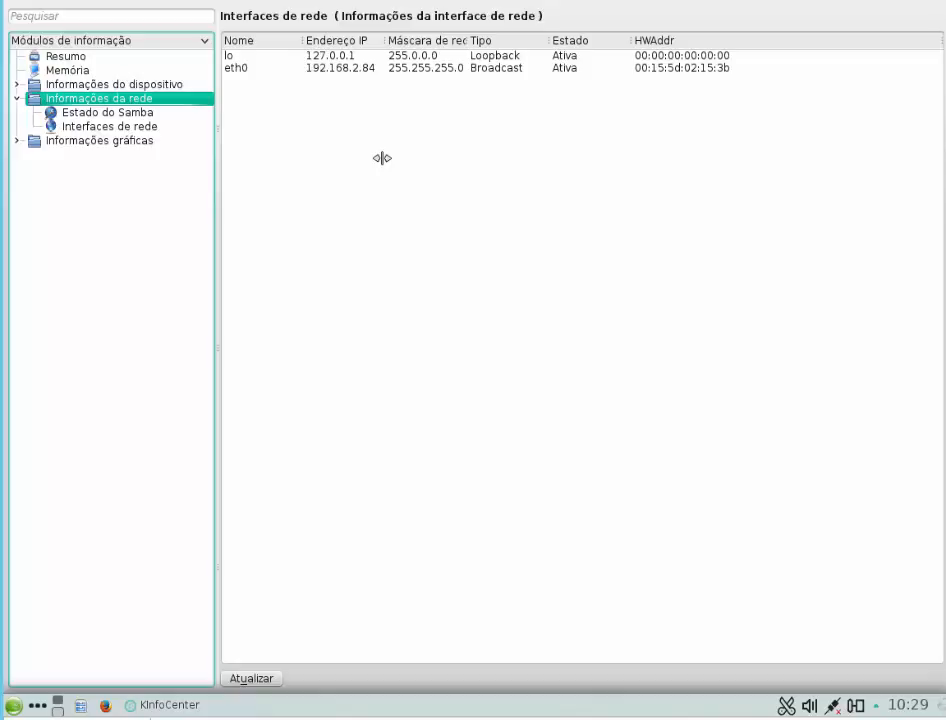
Step: Open a terminal window and try to query the second network interface with ifconfig eth1
click(14, 707)
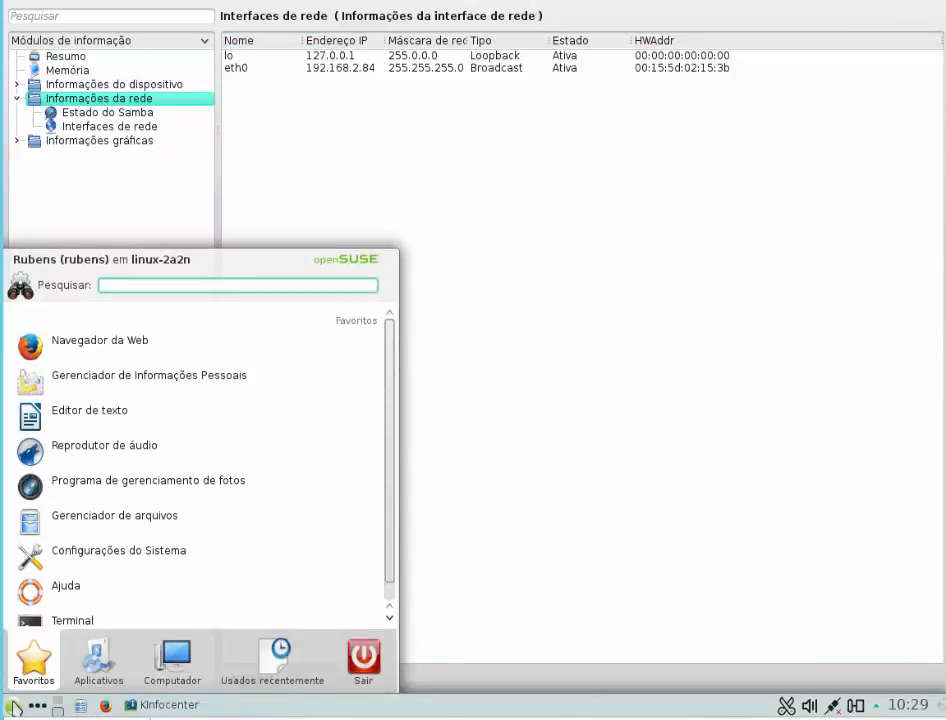
click(95, 627)
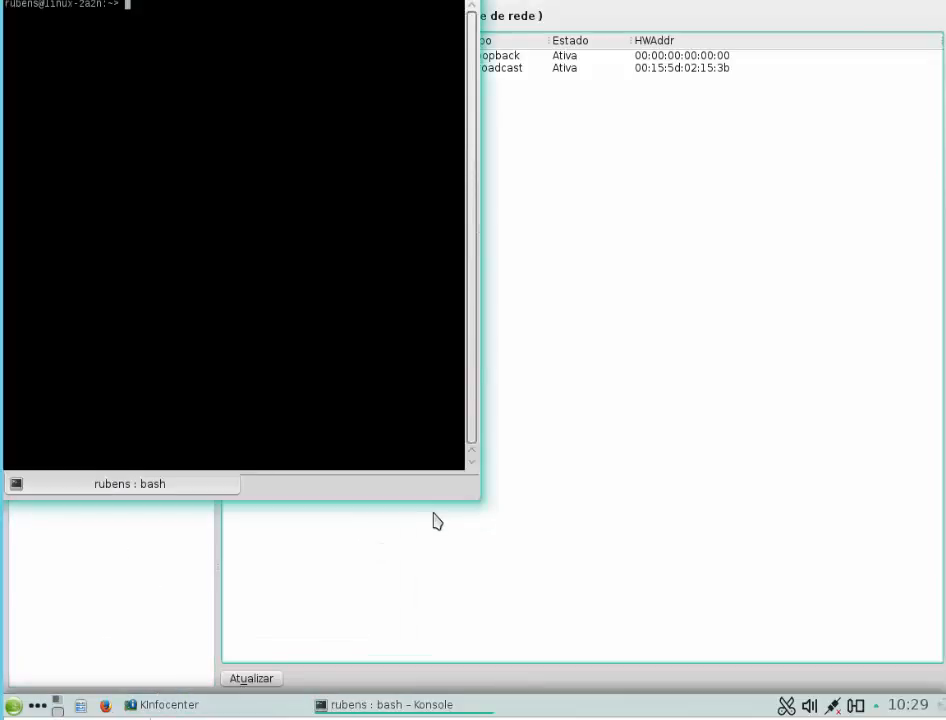
drag(332, 2, 575, 120)
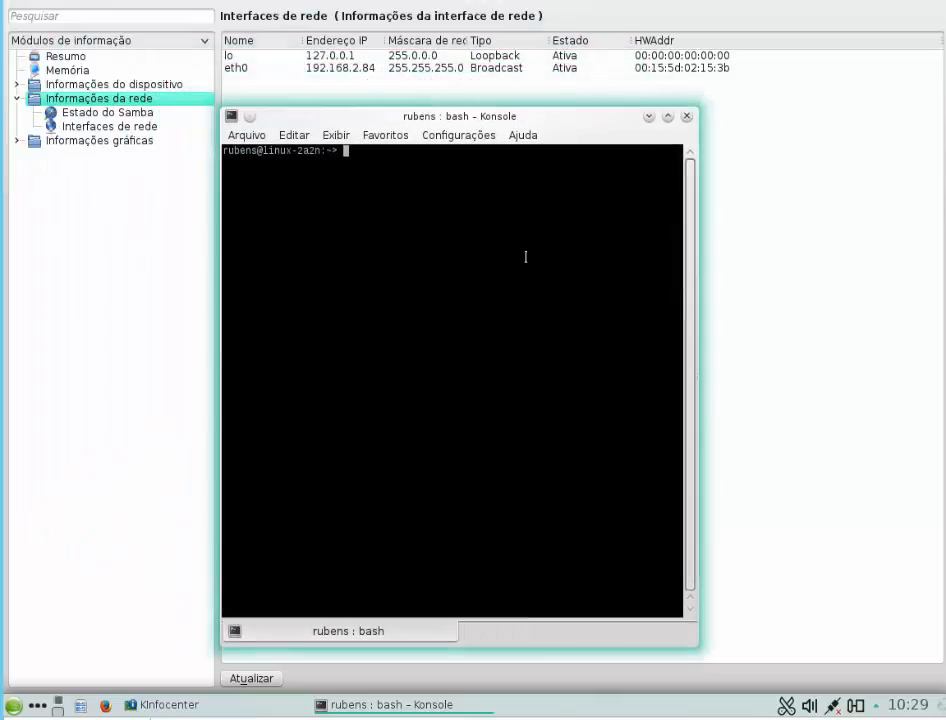
text(ifconfig eth1)
key(Return)
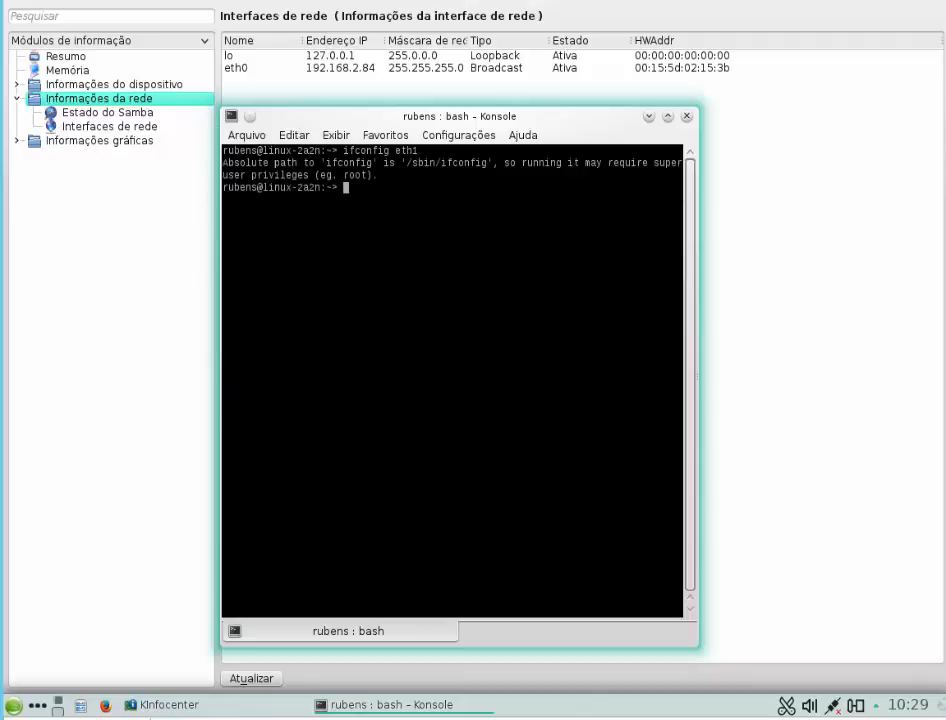
Step: Try ifconfig eth0 as the regular user, followed by ifconfig without an interface name
key(Up)
key(BackSpace)
text(0)
key(Return)
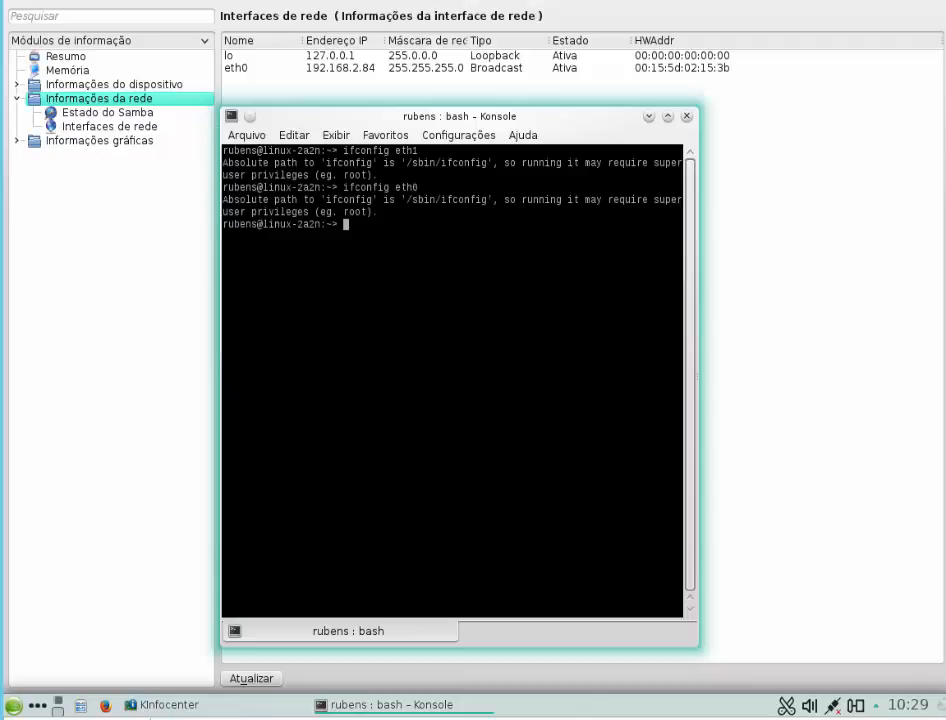
key(Up)
key(BackSpace)
key(BackSpace)
key(BackSpace)
key(BackSpace)
key(Return)
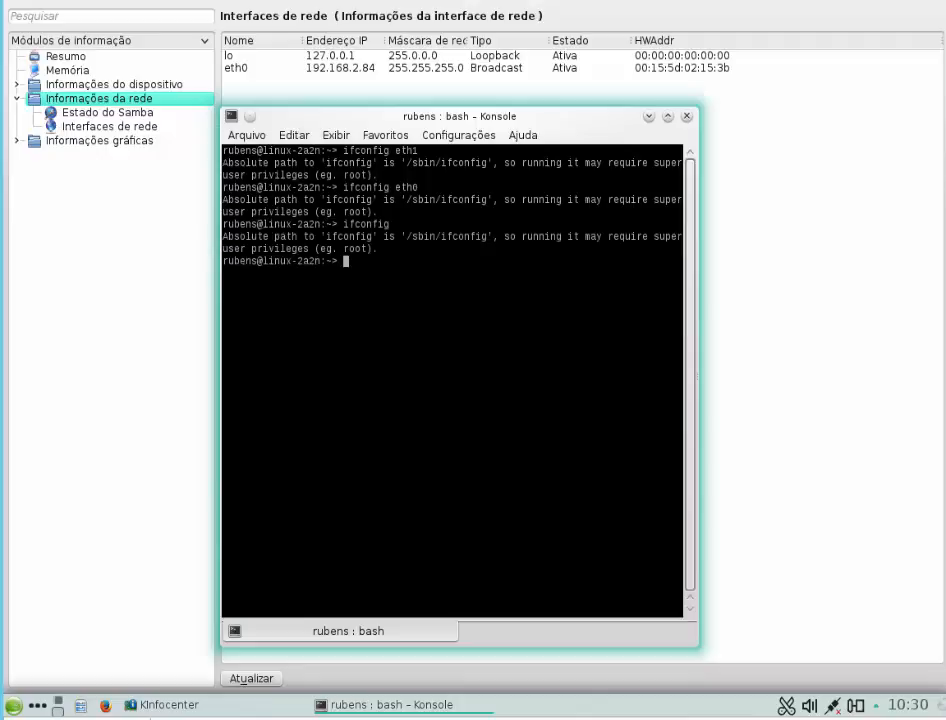
Step: Try to gain root privileges by running sudo and sudo -a
text(sudo)
key(Return)
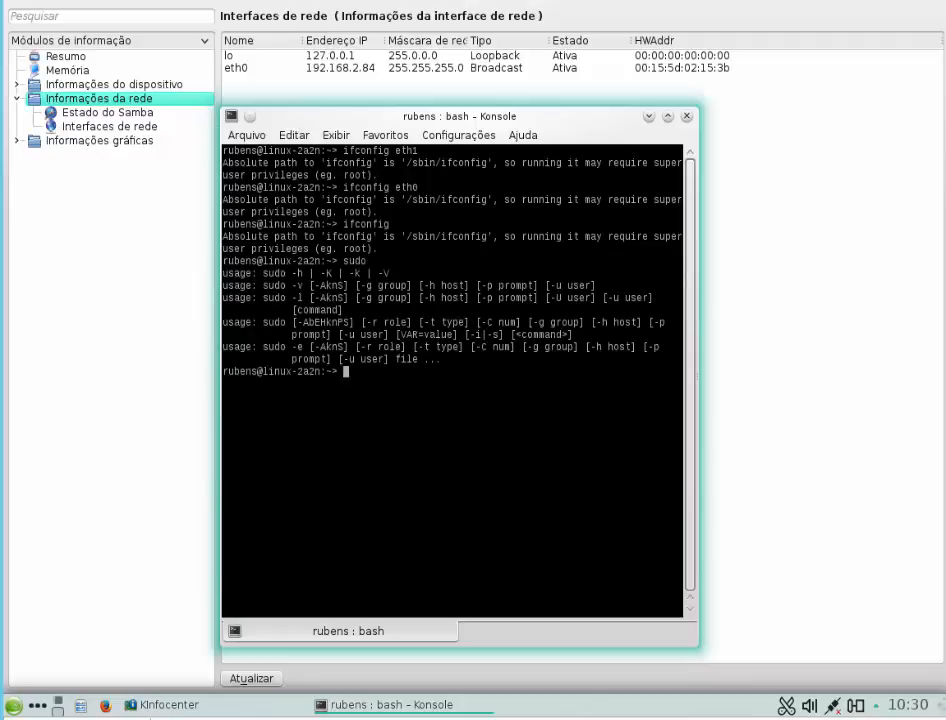
text(sudo -a)
key(Return)
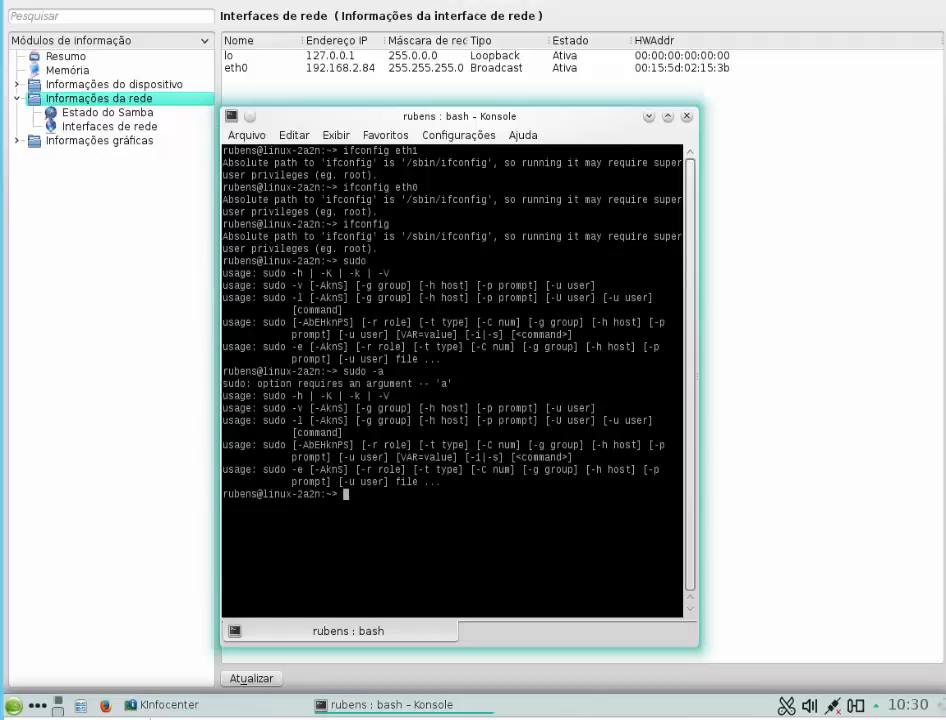
Step: Start a root shell with sudo -s and enter the root password
key(Up)
key(BackSpace)
text(sudo -)
key(Return)
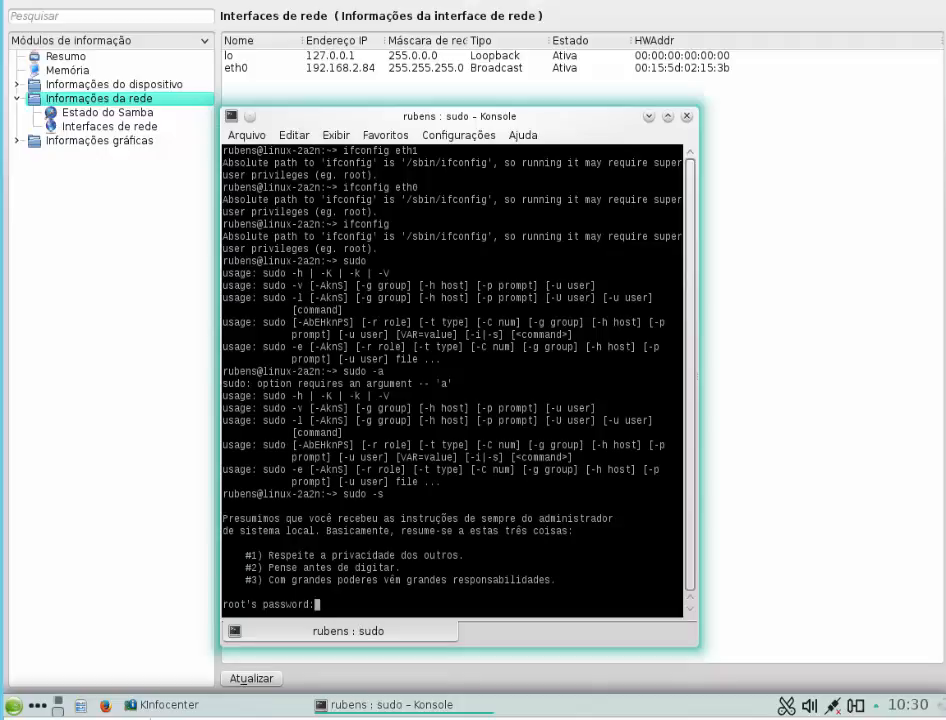
key(Return)
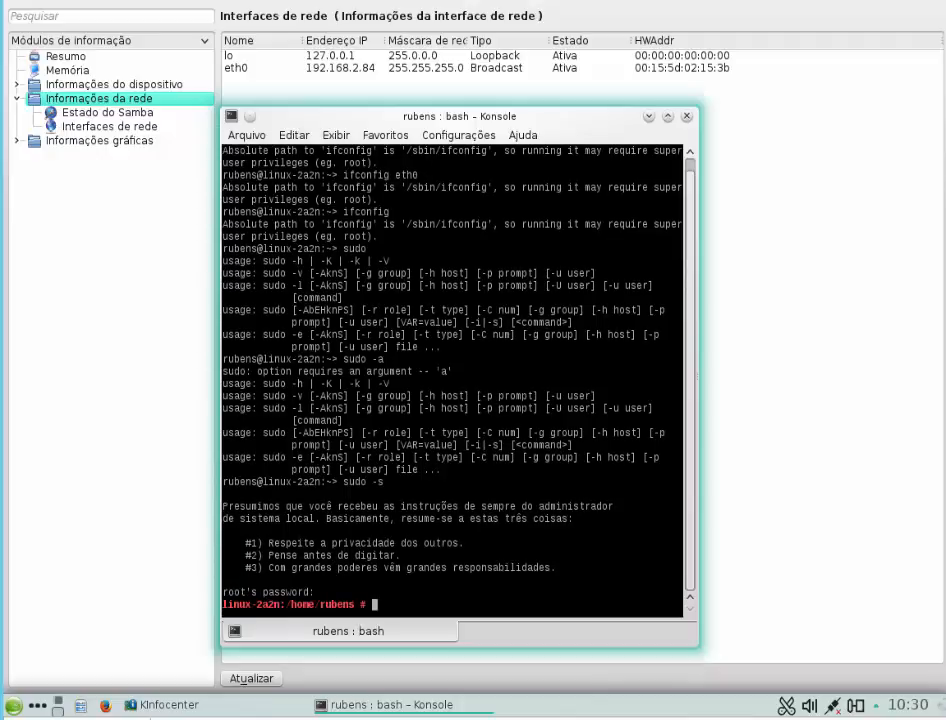
Step: List the active network interfaces with ifconfig and query the second one with ifconfig eth1 as root
text(ifconfig)
key(Return)
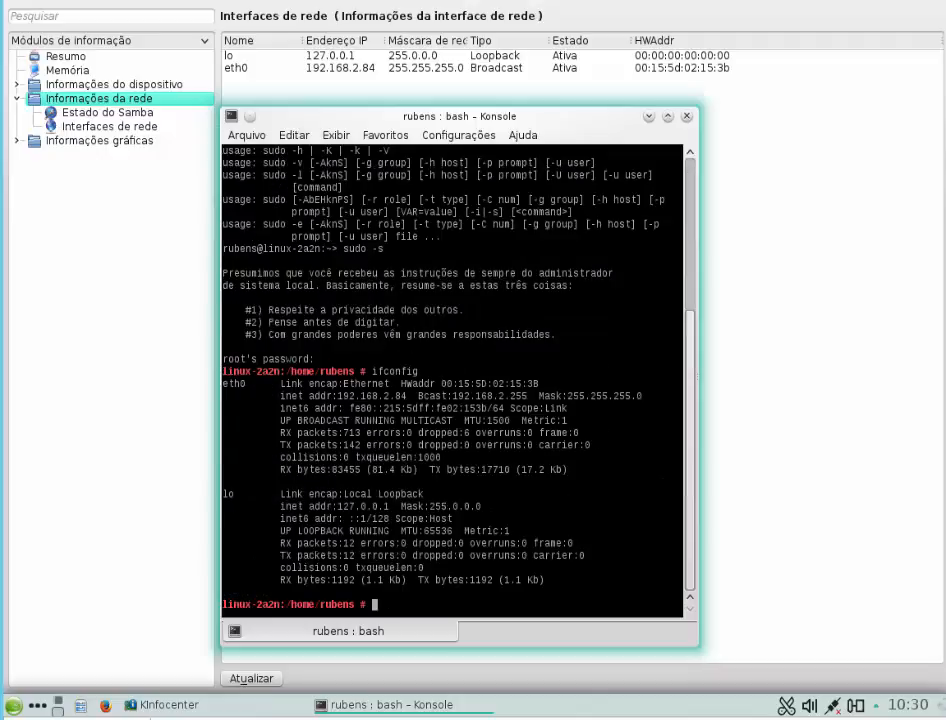
text(ifconfig eth1)
key(Return)
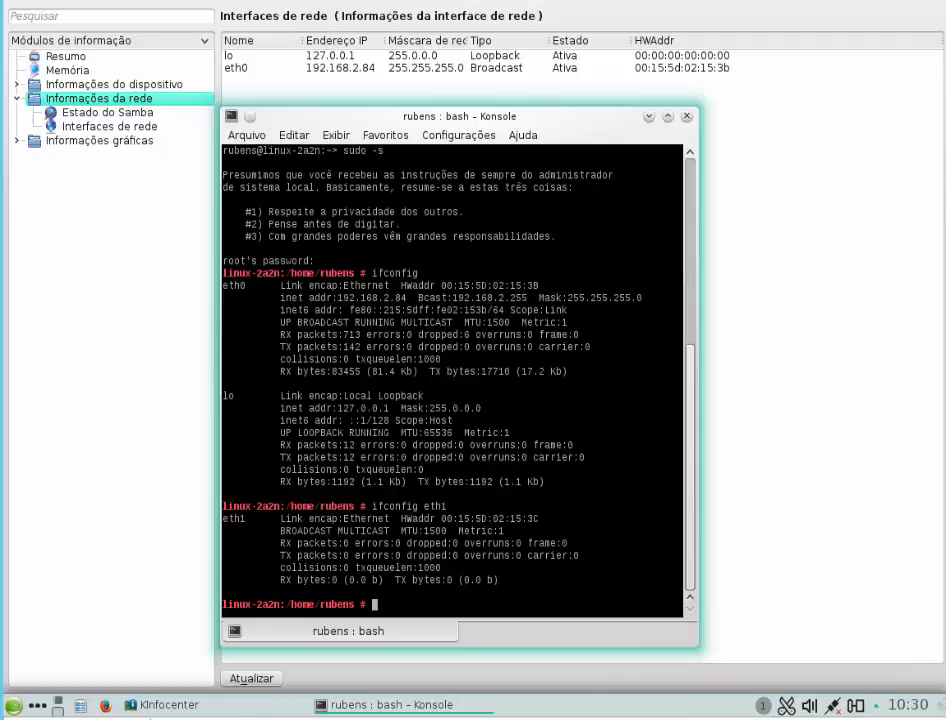
Step: Try to assign an IP address to the second interface with ifconfig eth1 address 192.168.2.85
key(Up)
text(add)
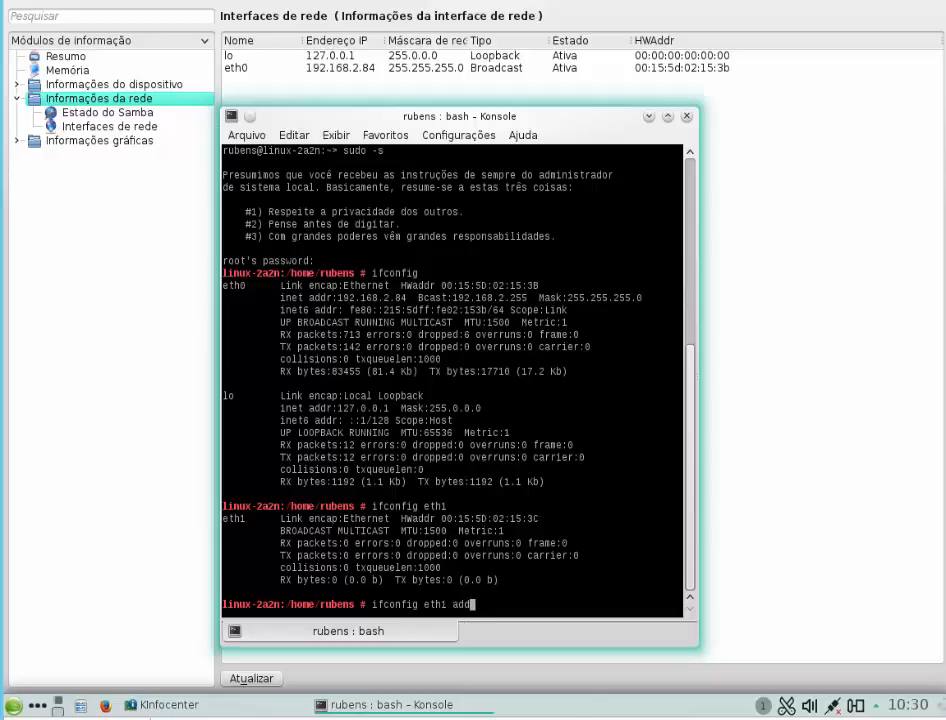
text(ress 192.168.2.8)
text(5)
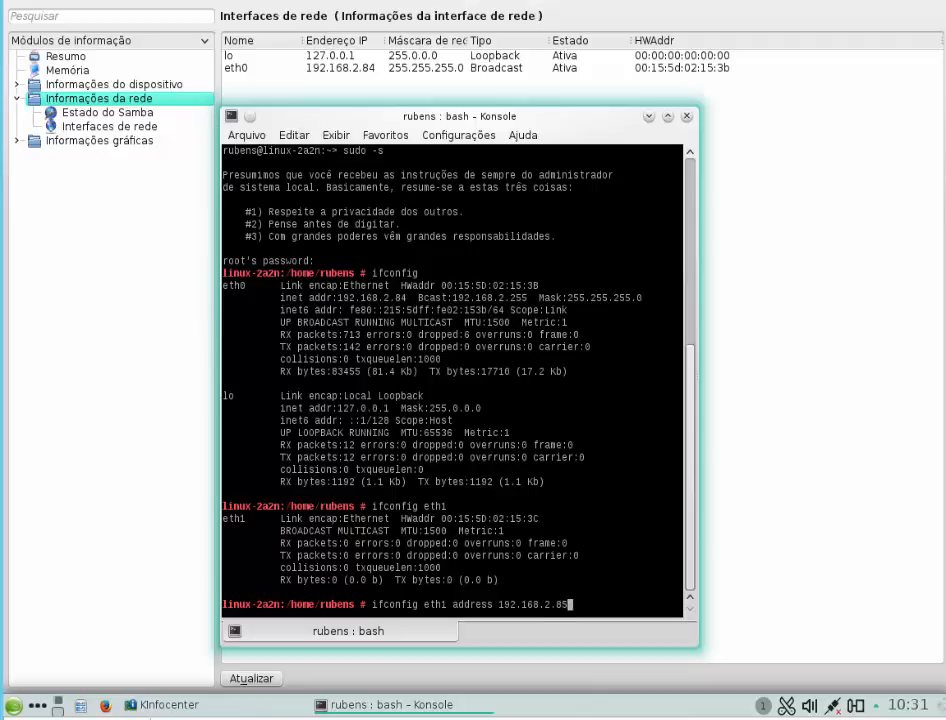
key(Return)
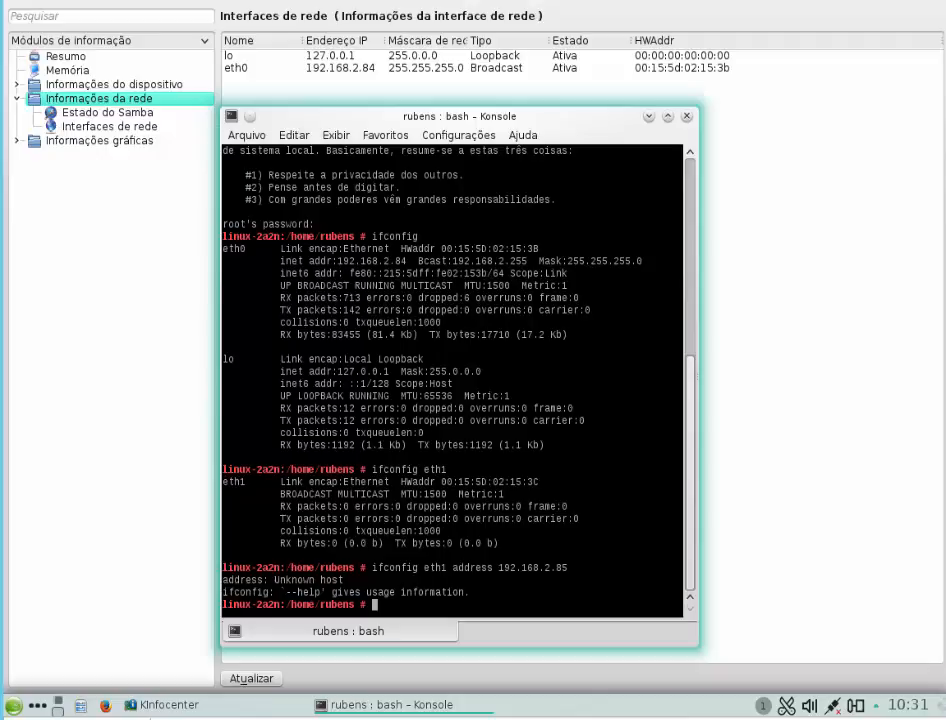
Step: Activate the second network interface with ifconfig eth1 up
key(Up)
key(BackSpace)
key(BackSpace)
key(BackSpace)
key(BackSpace)
key(BackSpace)
key(BackSpace)
key(BackSpace)
key(BackSpace)
key(BackSpace)
key(BackSpace)
key(BackSpace)
key(BackSpace)
key(BackSpace)
key(BackSpace)
key(BackSpace)
key(BackSpace)
key(BackSpace)
key(BackSpace)
key(BackSpace)
key(BackSpace)
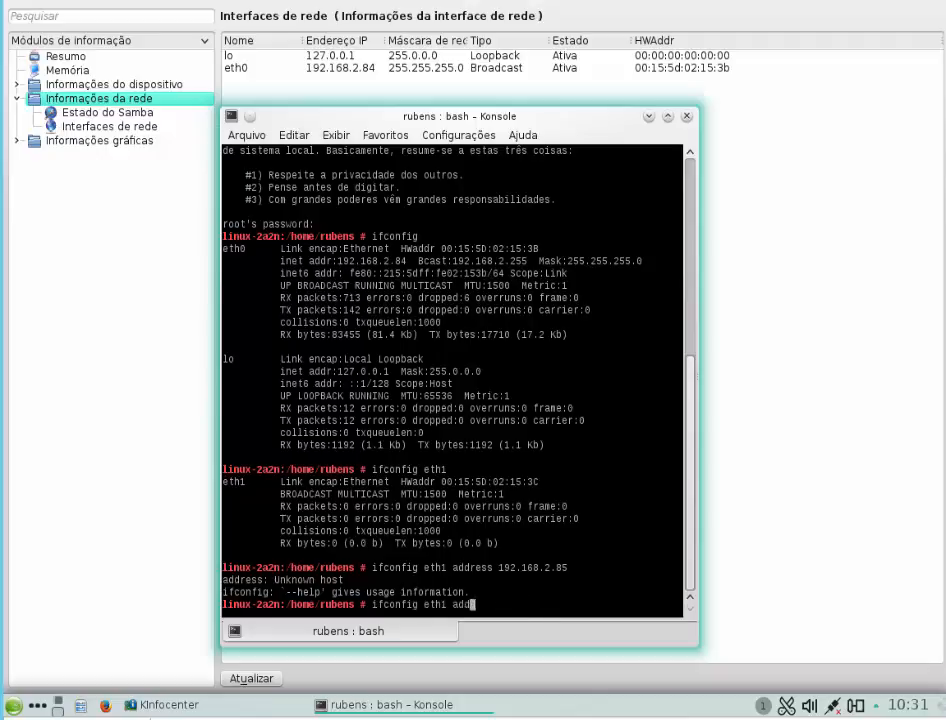
text(up)
key(Return)
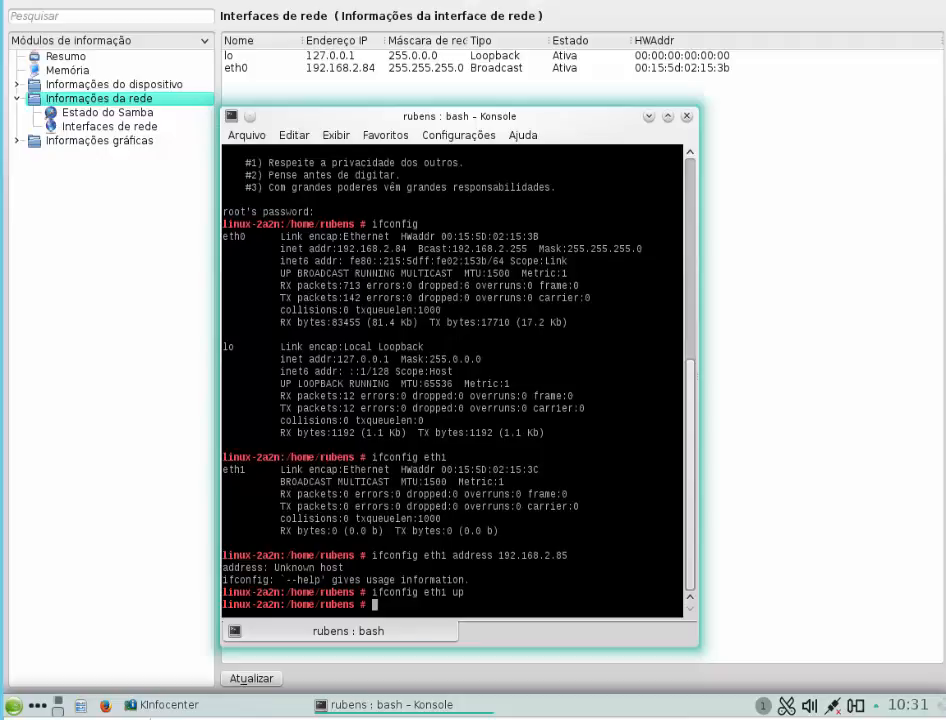
Step: Run ifconfig again to check the addresses of all active network interfaces
key(Up)
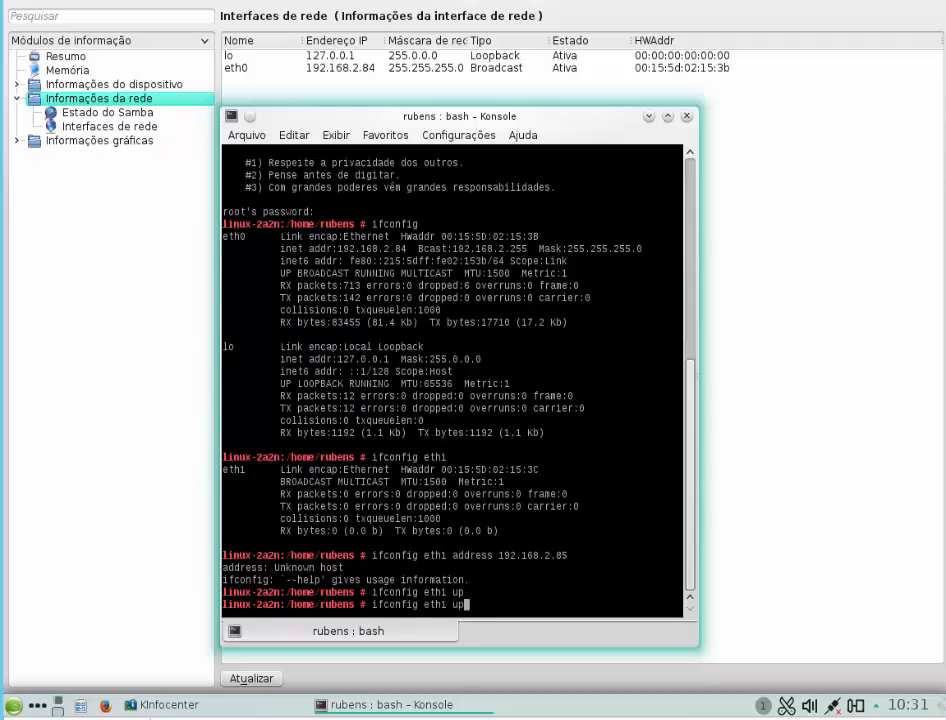
key(BackSpace)
key(BackSpace)
key(BackSpace)
key(BackSpace)
key(BackSpace)
key(BackSpace)
key(BackSpace)
key(BackSpace)
key(Return)
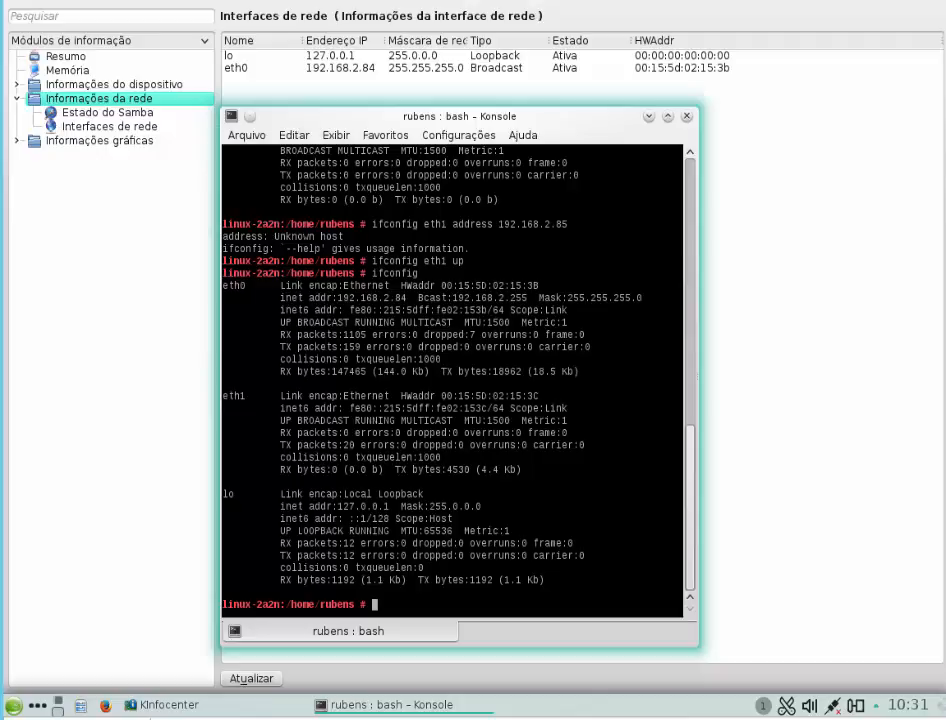
key(Return)
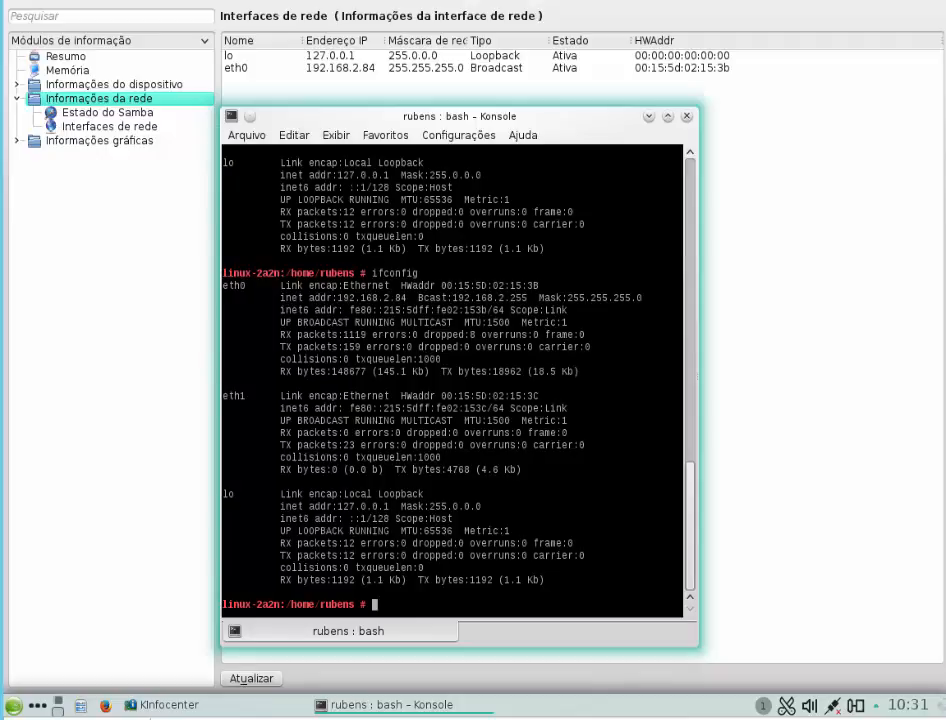
Step: Exit the root shell and close the terminal window
text(exit)
key(Return)
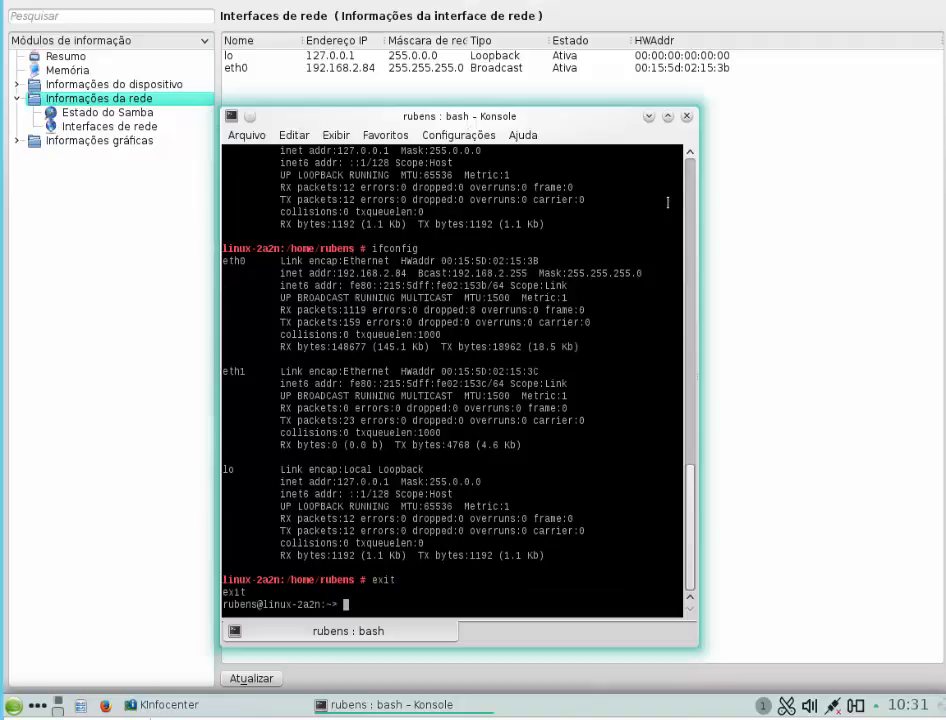
click(688, 117)
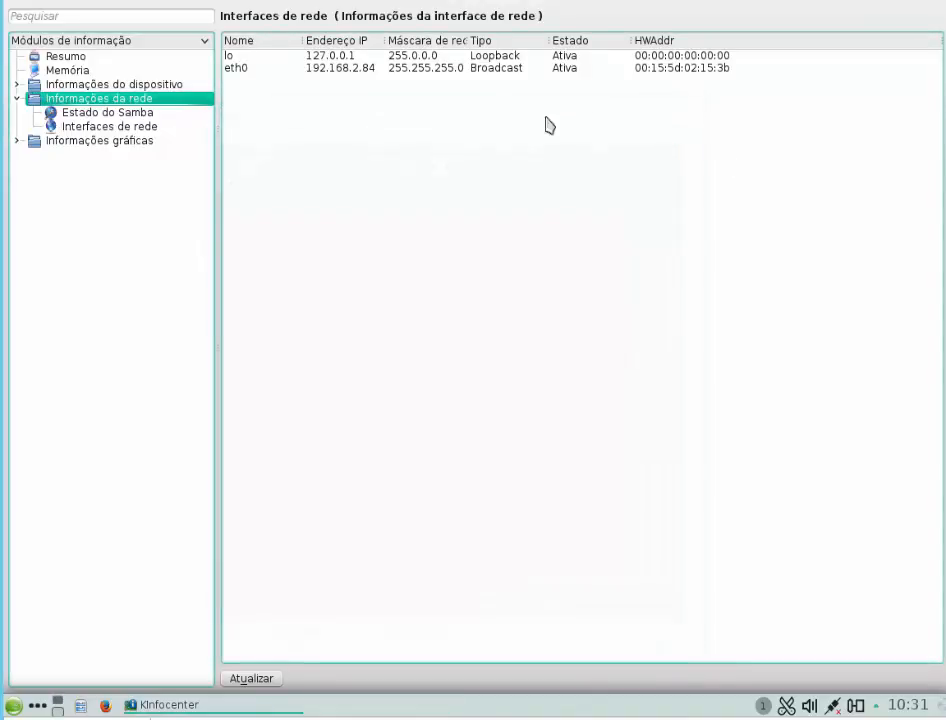
Step: Check KInfoCenter's network interfaces information again and close KInfoCenter
click(72, 126)
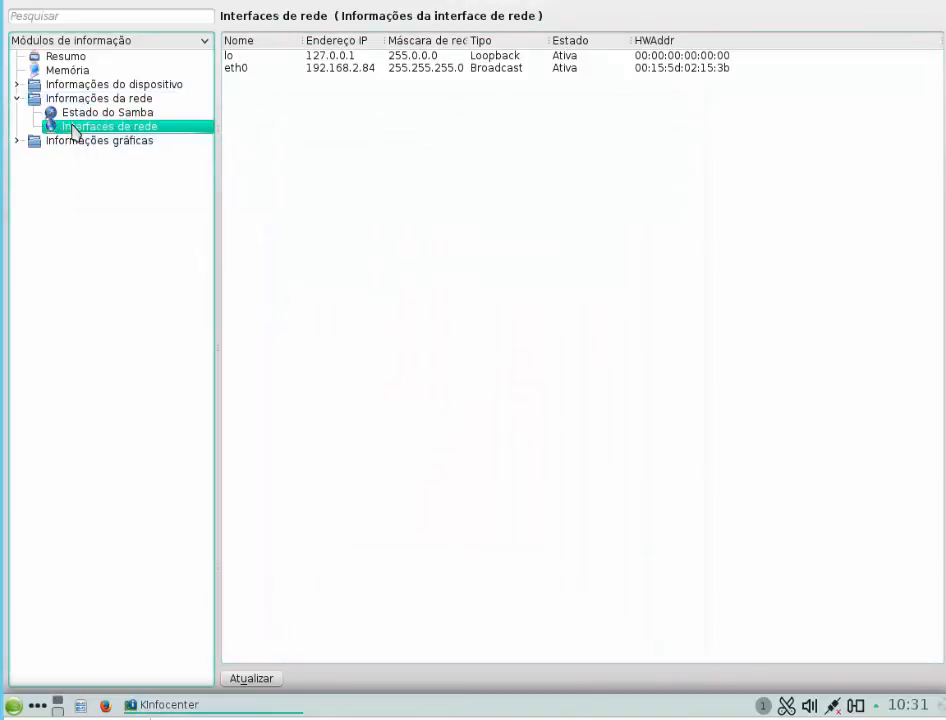
right_click(73, 131)
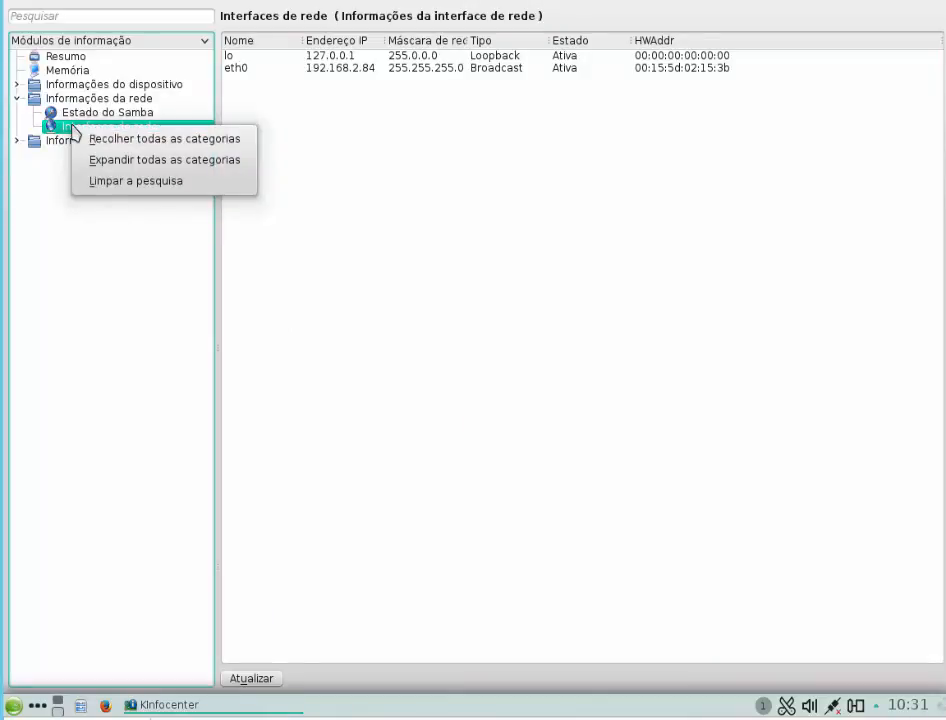
click(330, 172)
click(296, 155)
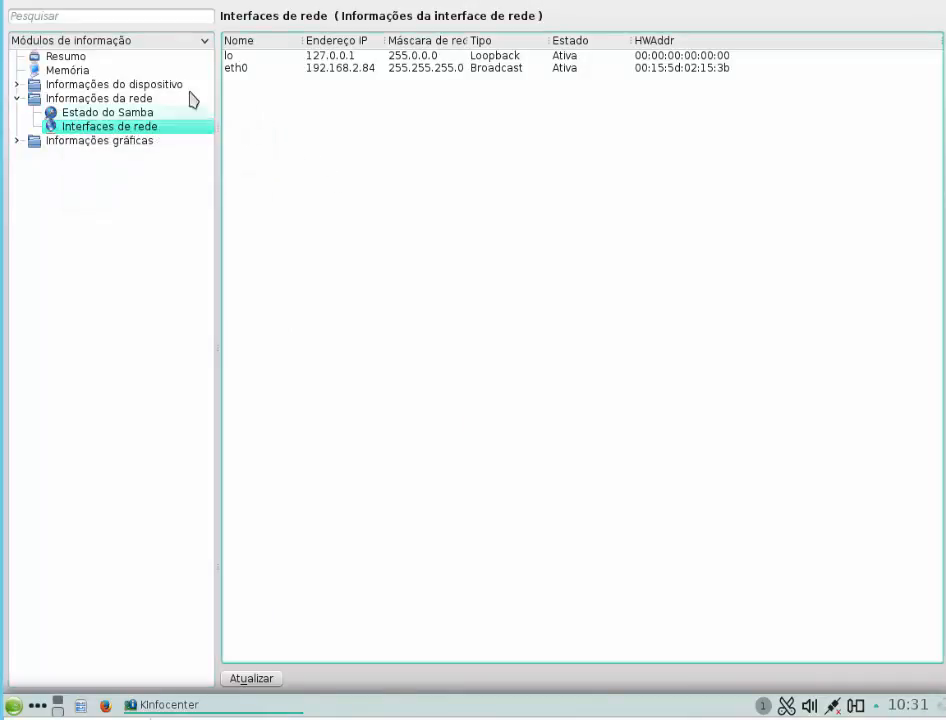
click(100, 98)
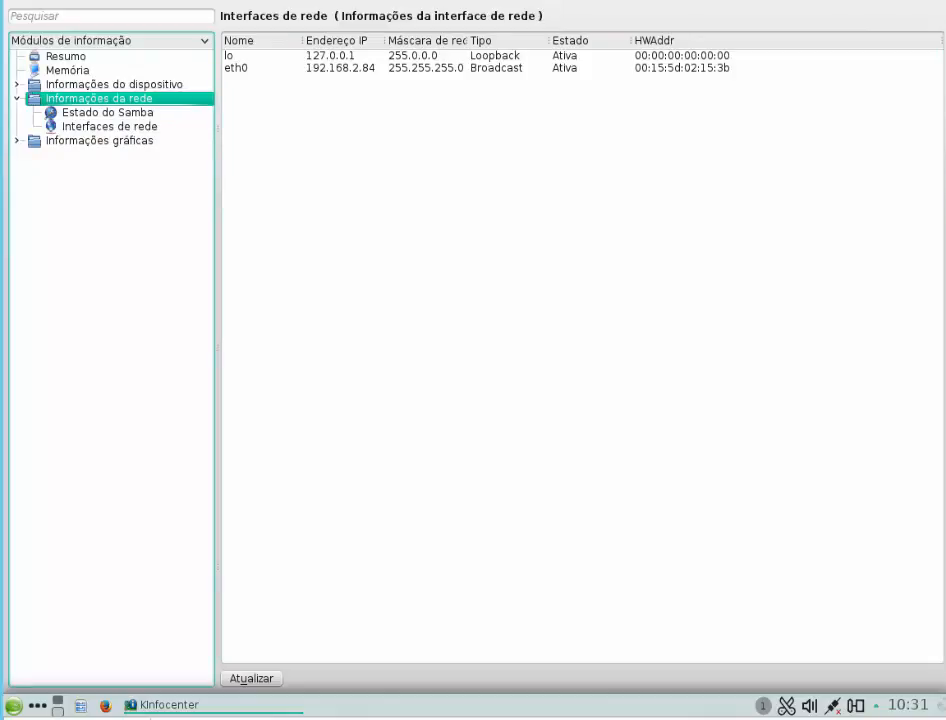
click(936, 1)
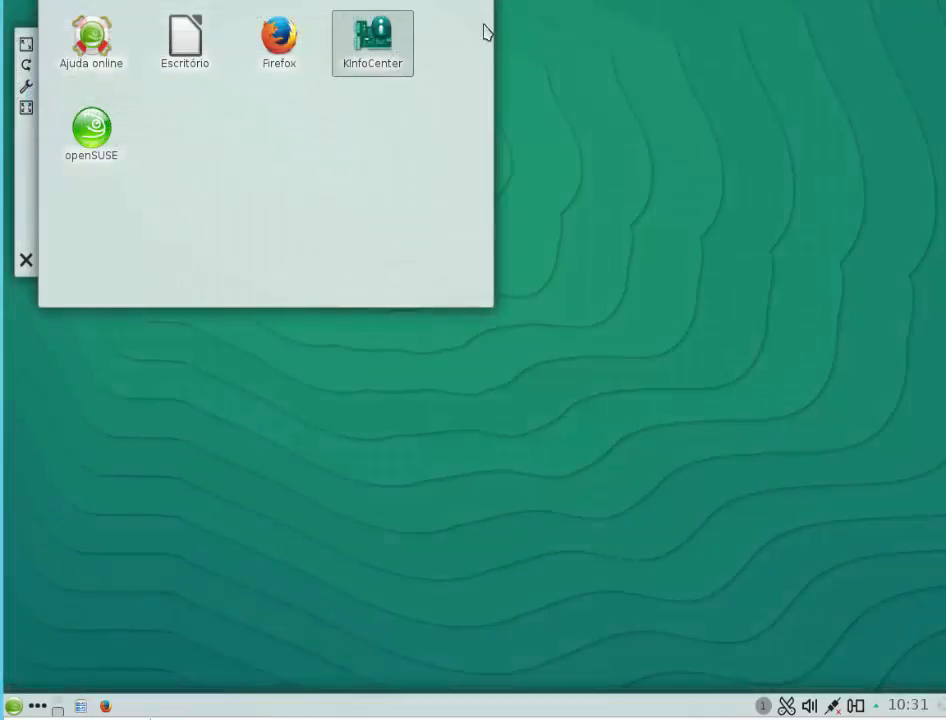
Step: Reopen KInfoCenter from the desktop, check the network interfaces information for eth1 and close it
click(380, 64)
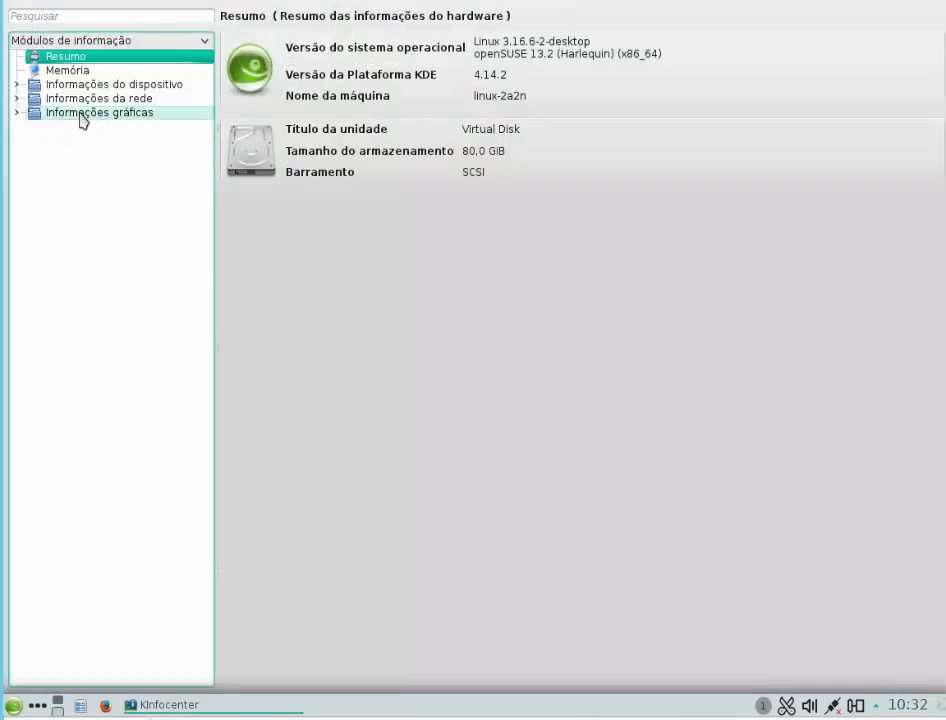
click(84, 99)
click(85, 113)
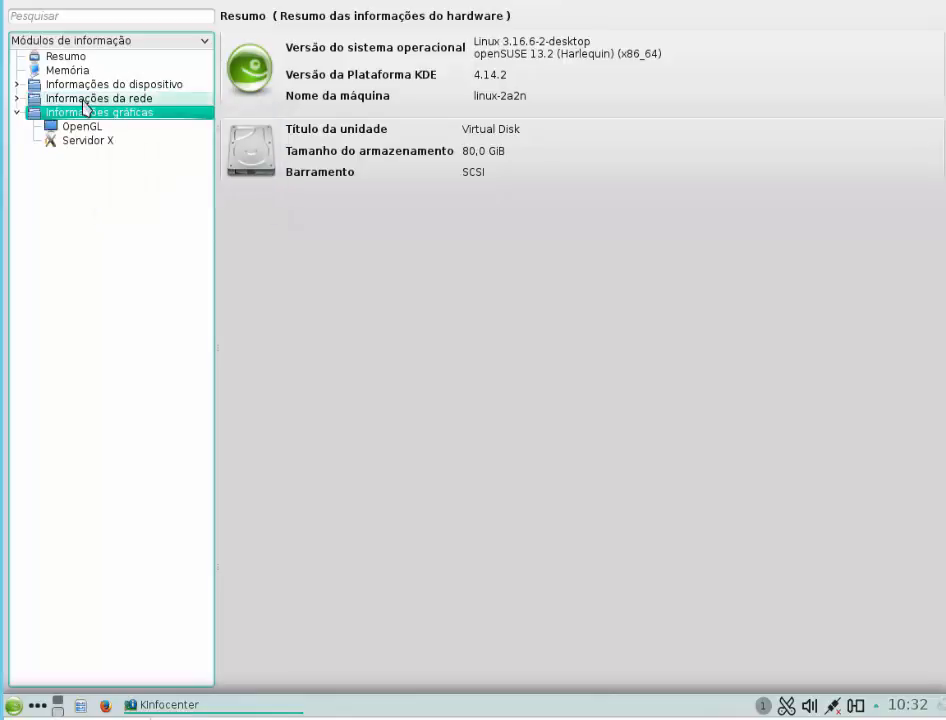
click(84, 99)
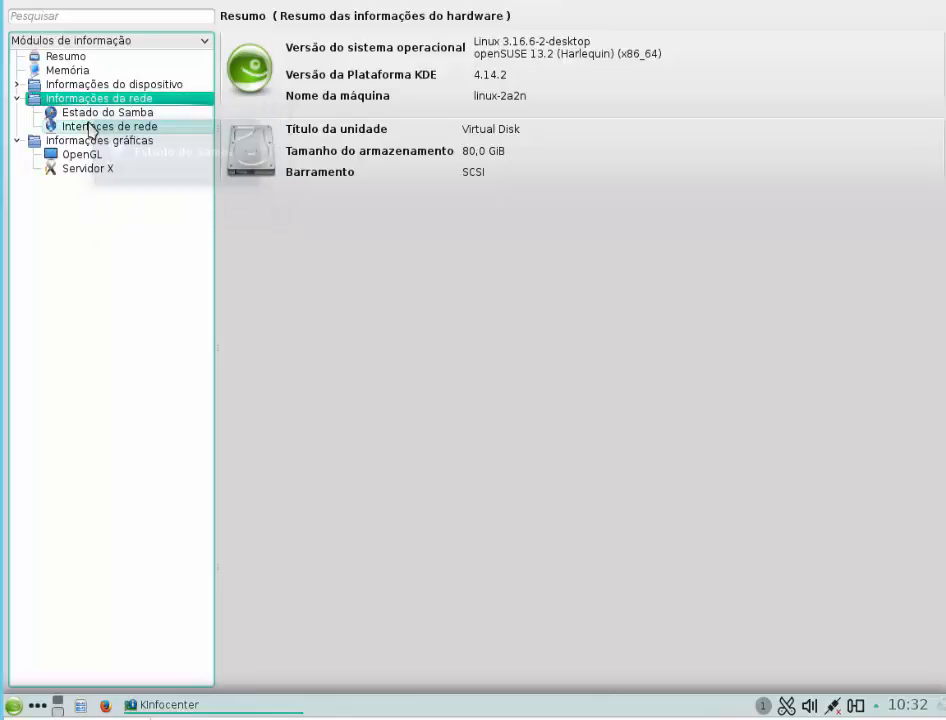
click(65, 127)
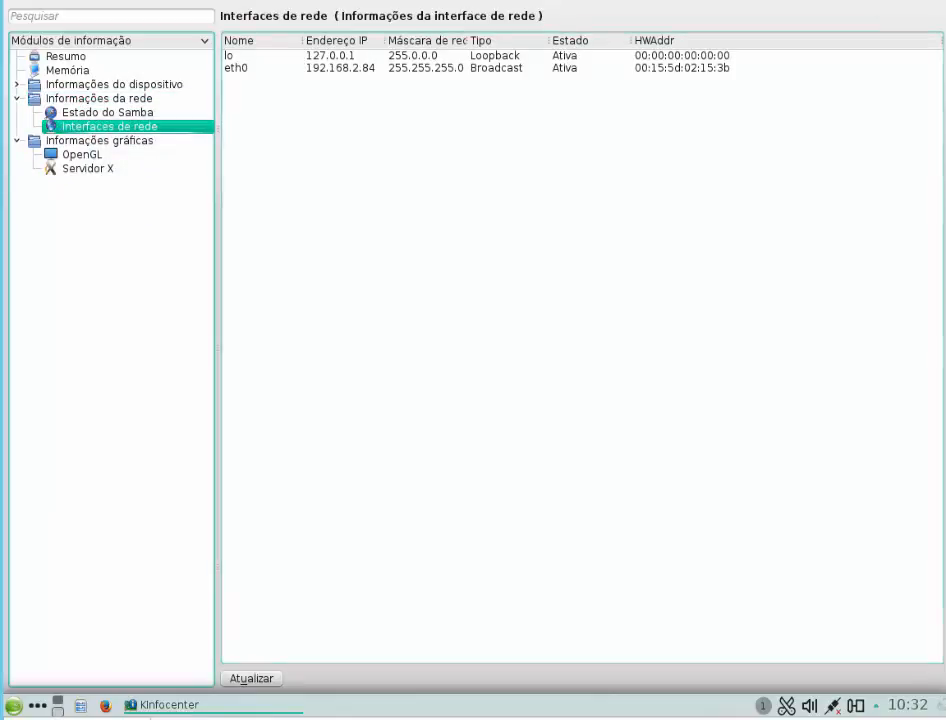
click(941, 2)
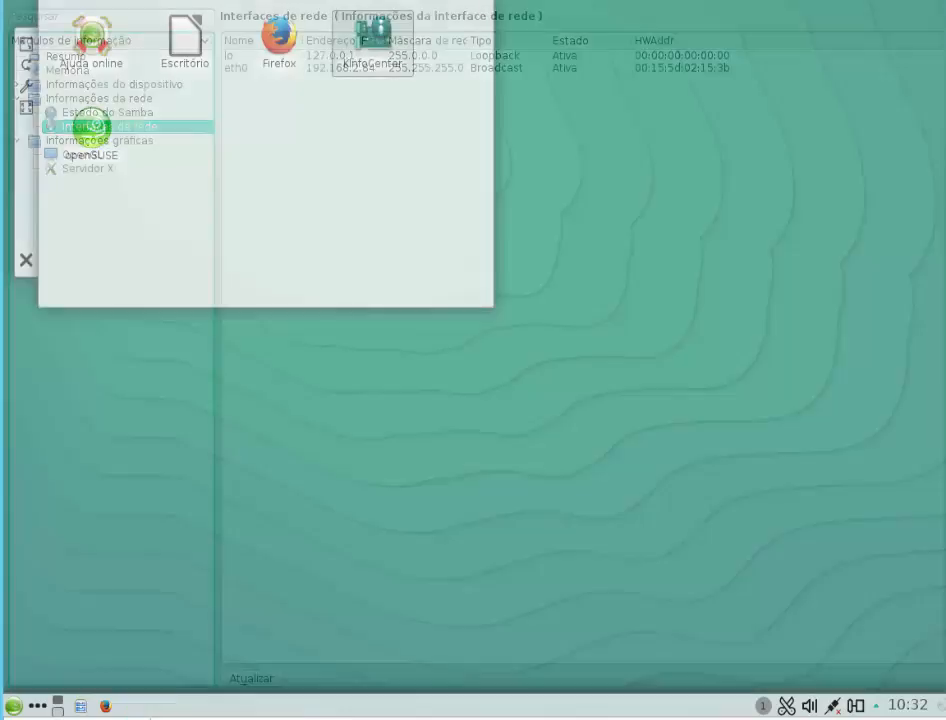
Step: Shut down the openSUSE virtual machine from the KDE desktop and confirm turning off the computer
click(13, 706)
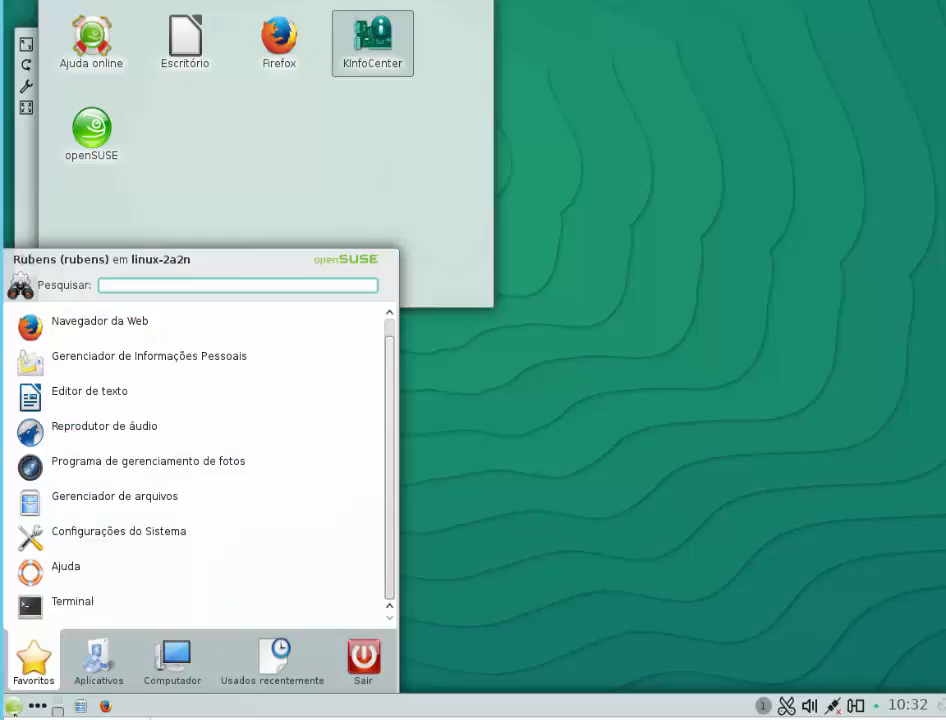
click(363, 660)
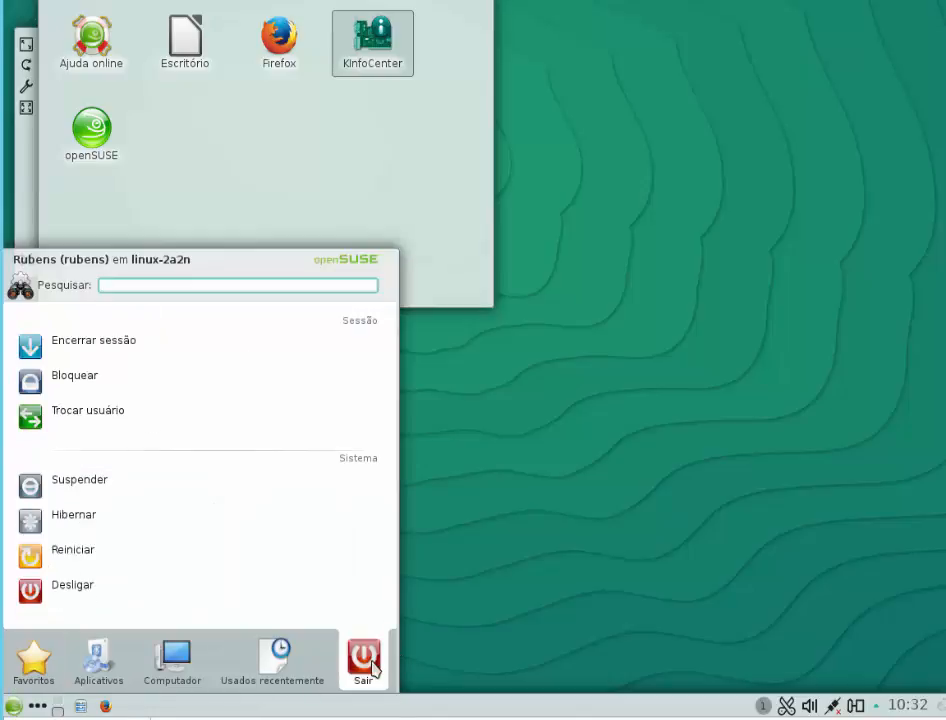
click(63, 600)
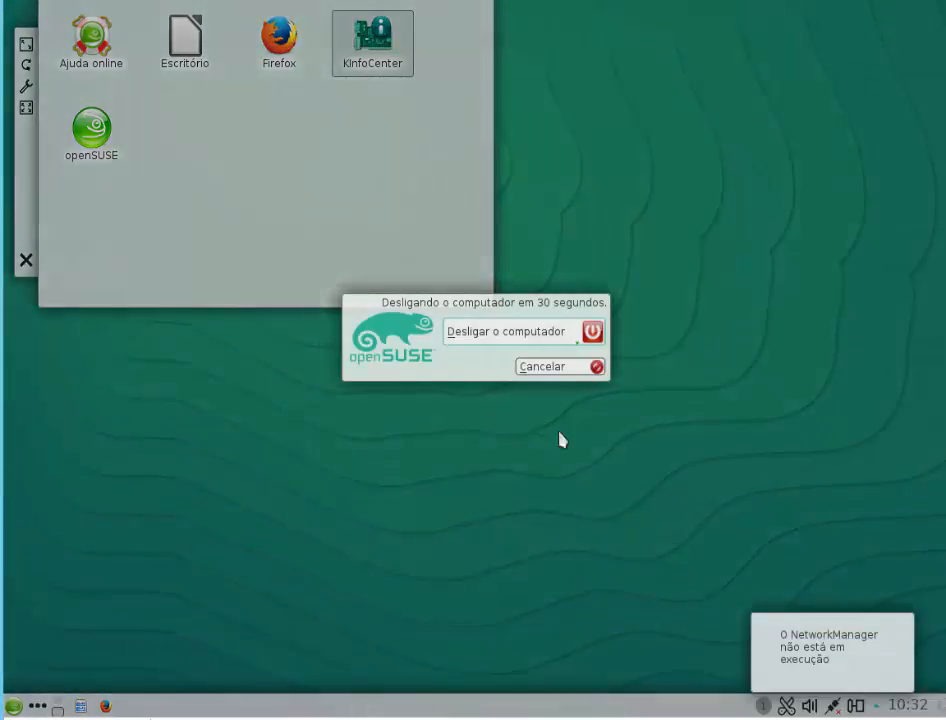
click(525, 331)
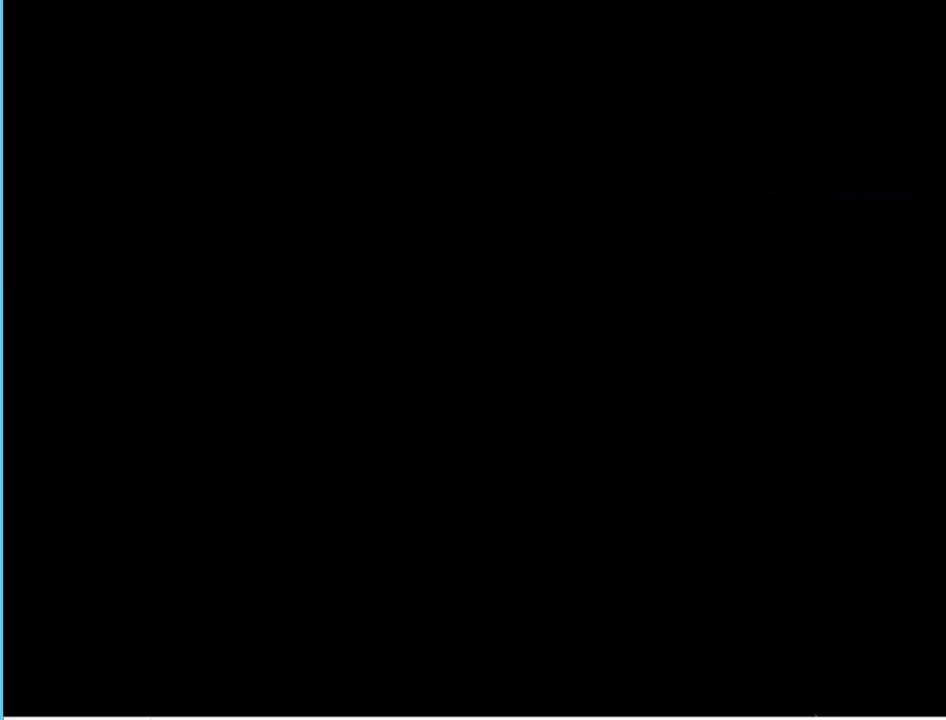